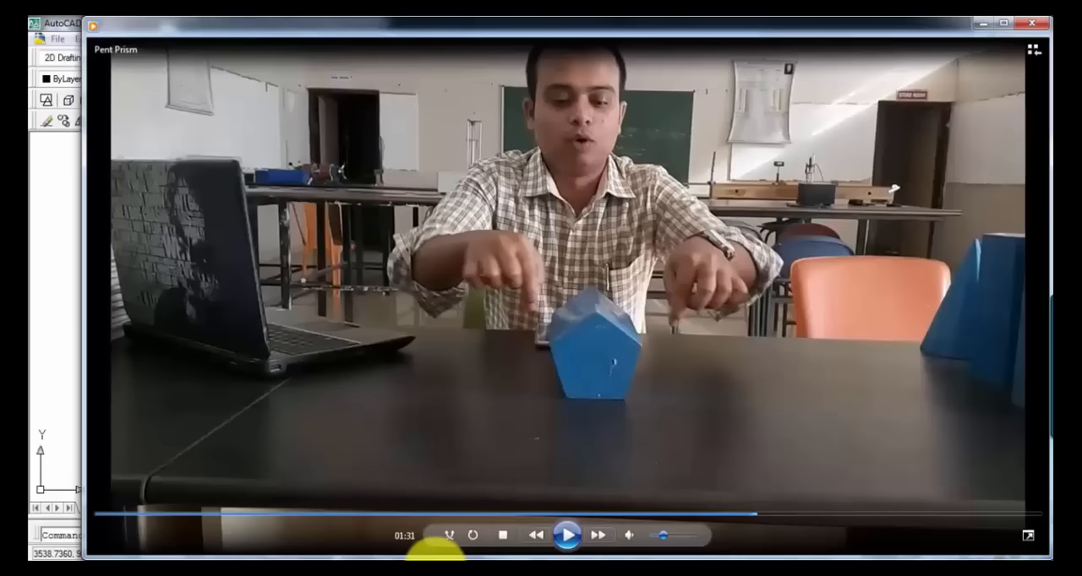
Step: Switch to the AutoCAD drawing and draw a 25 mm line at 108° from the left end of the thick base edge on the xy line
mouse_move(434, 555)
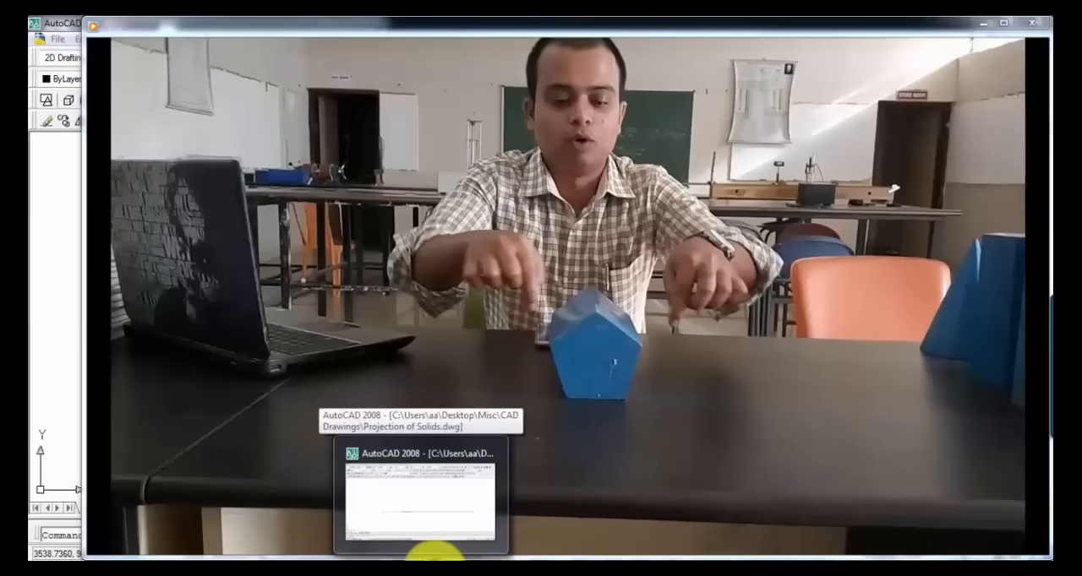
click(434, 555)
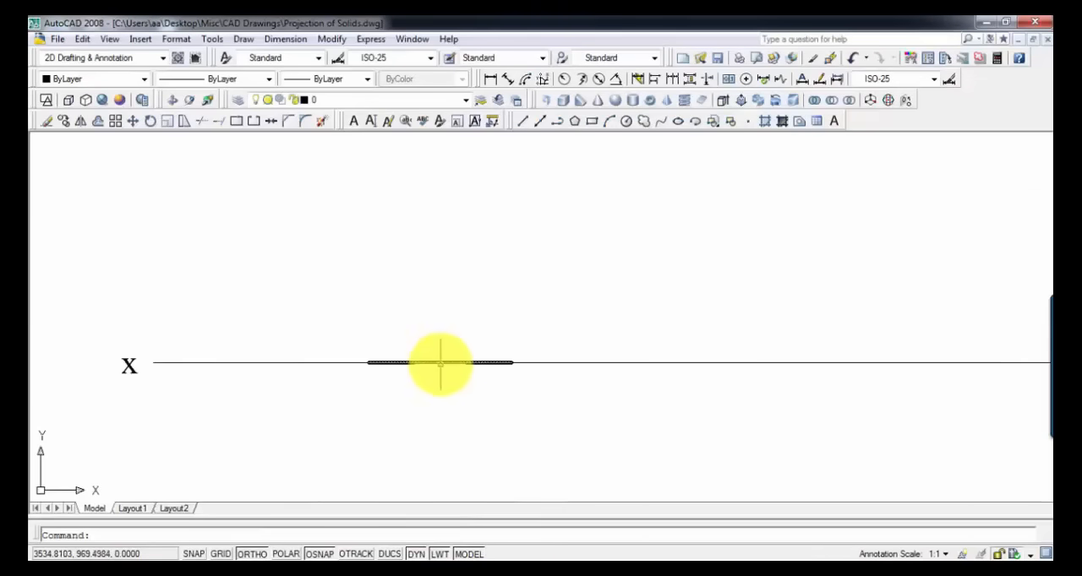
scroll(440, 363, down, 2)
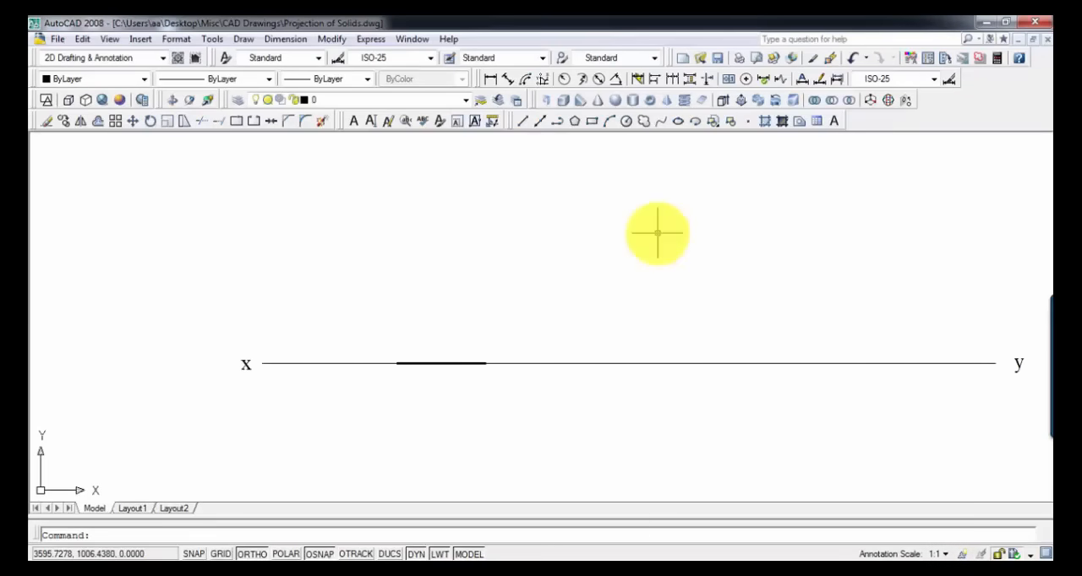
text(l)
key(Return)
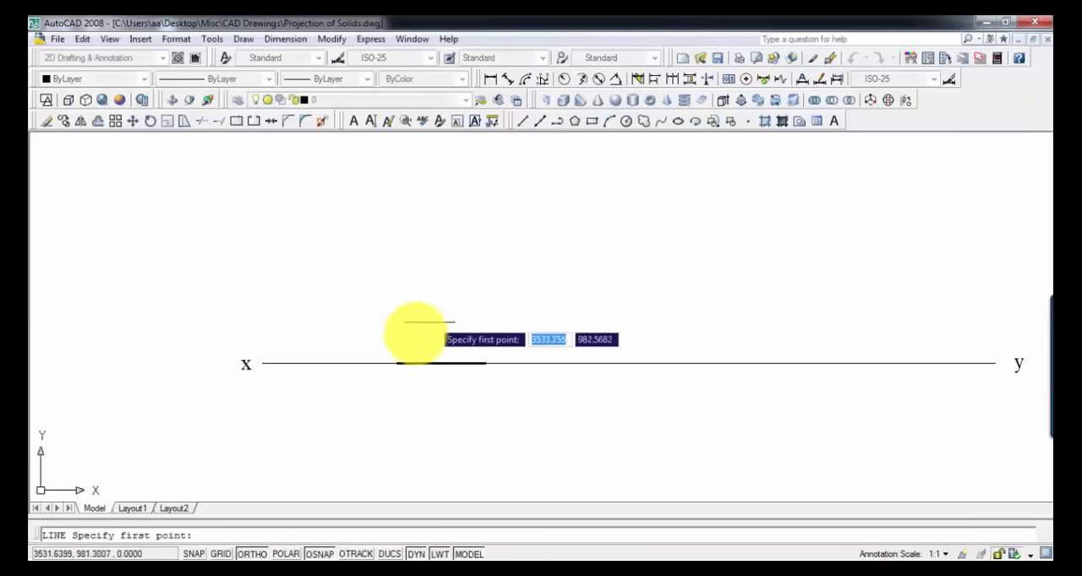
click(396, 362)
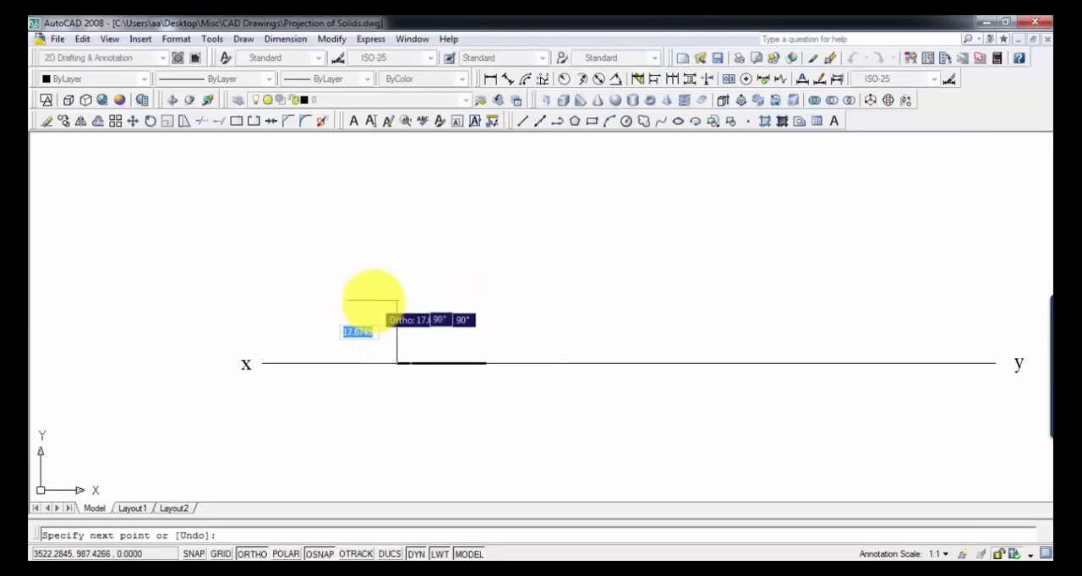
text(25)
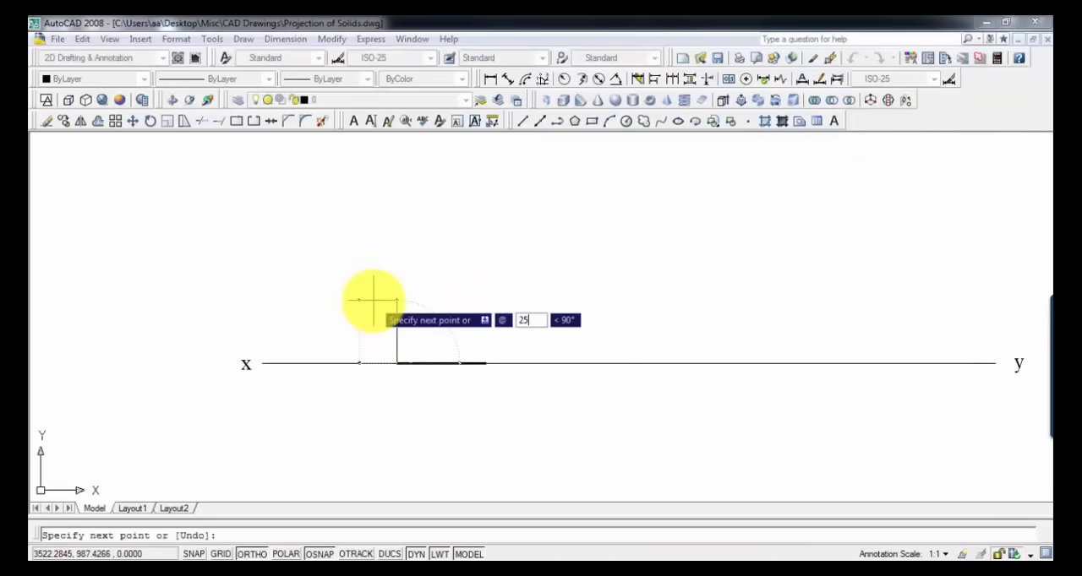
key(Tab)
text(108)
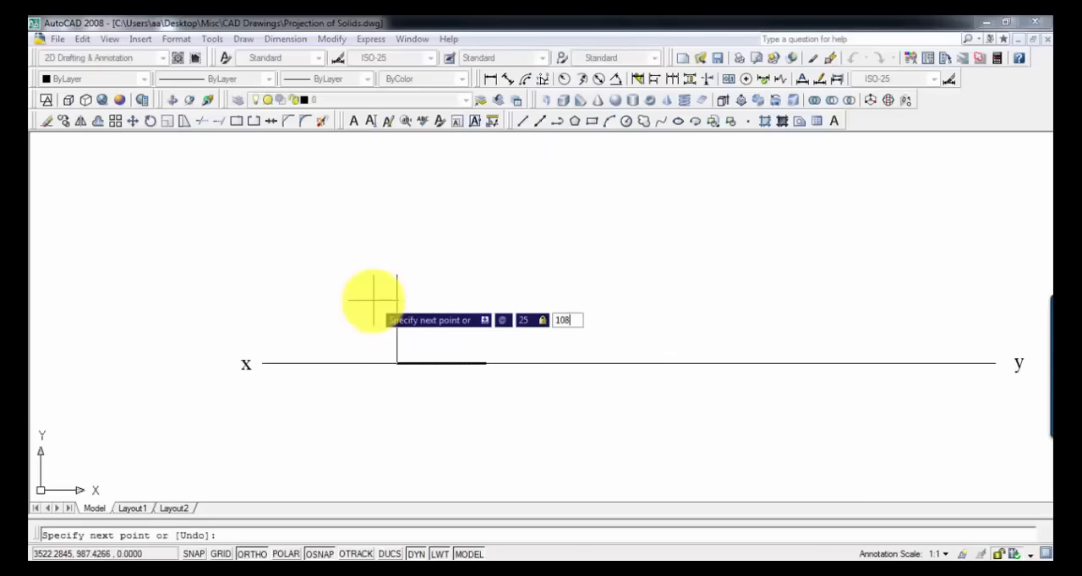
key(Return)
key(Return)
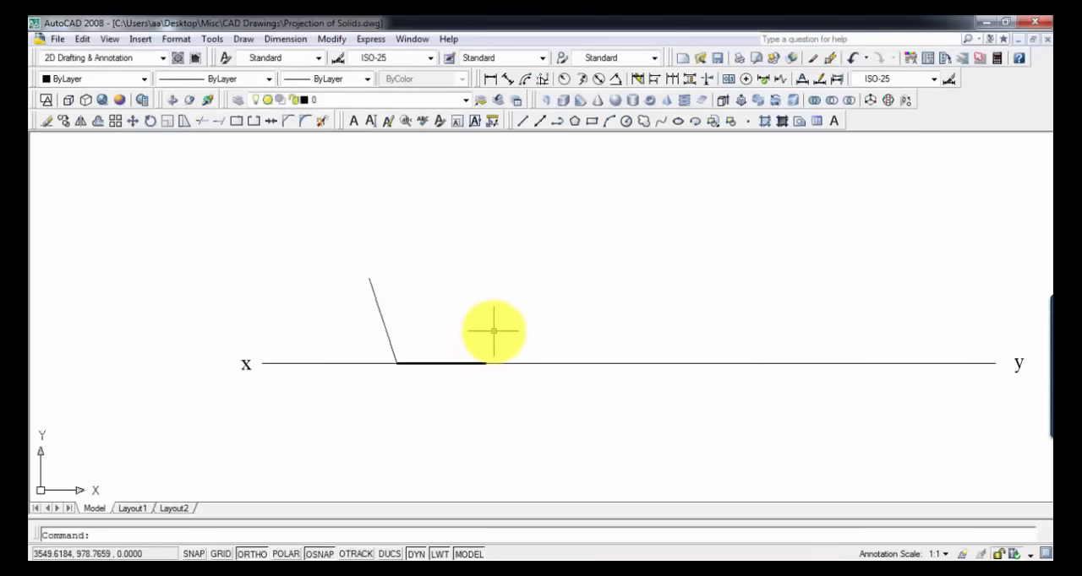
Step: Draw a 25 mm line at 72° from the right end of the thick base edge
text(l)
key(Return)
click(486, 364)
text(25)
key(Tab)
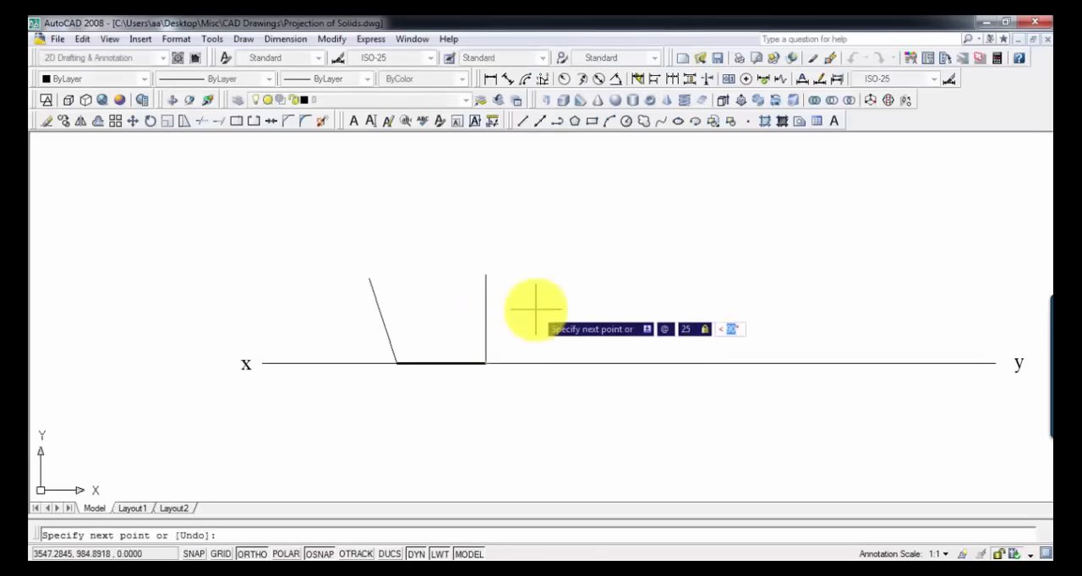
text(7)
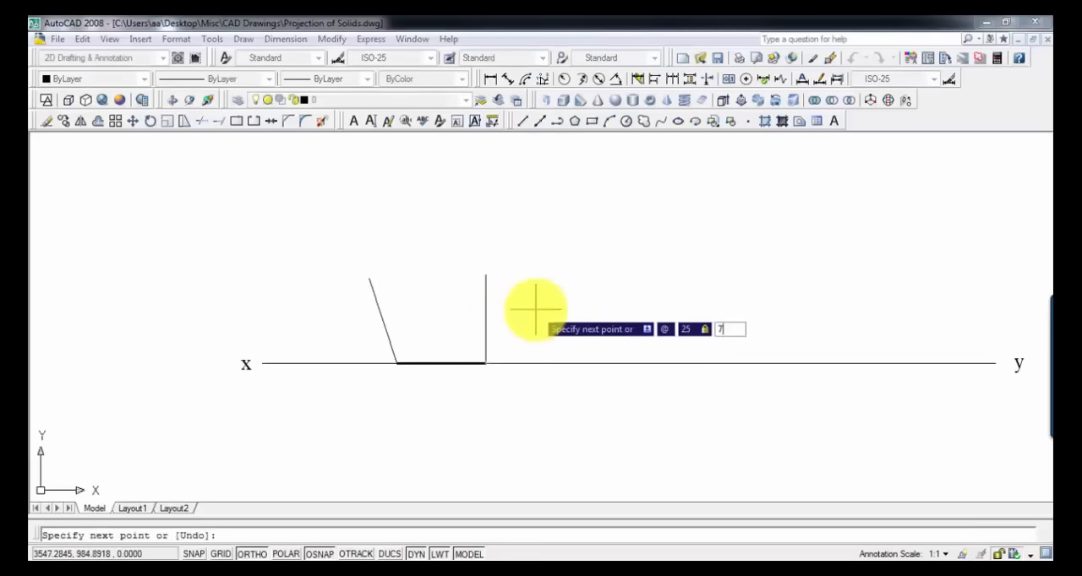
text(2)
key(Return)
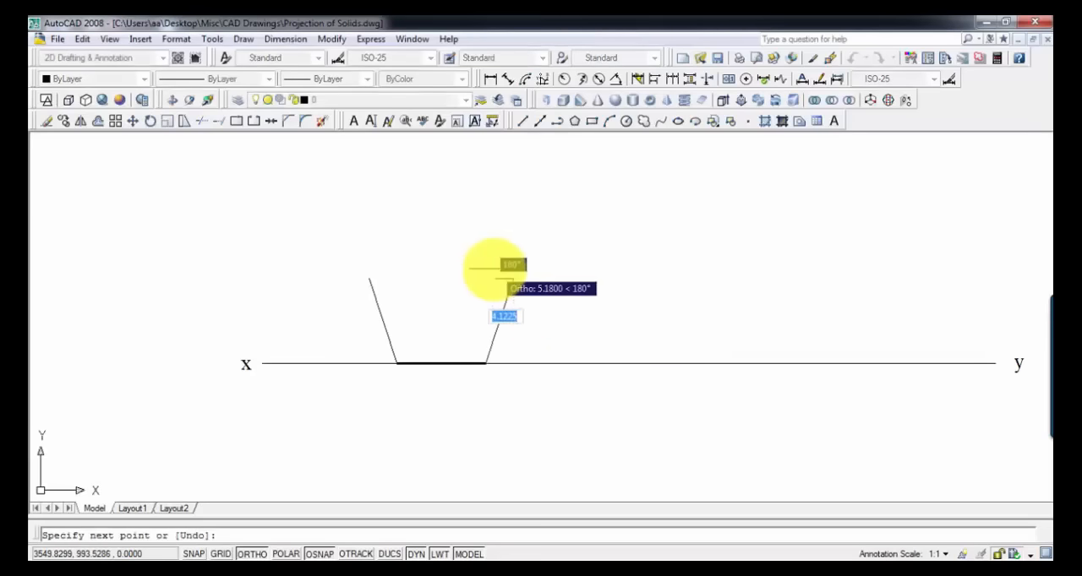
key(Return)
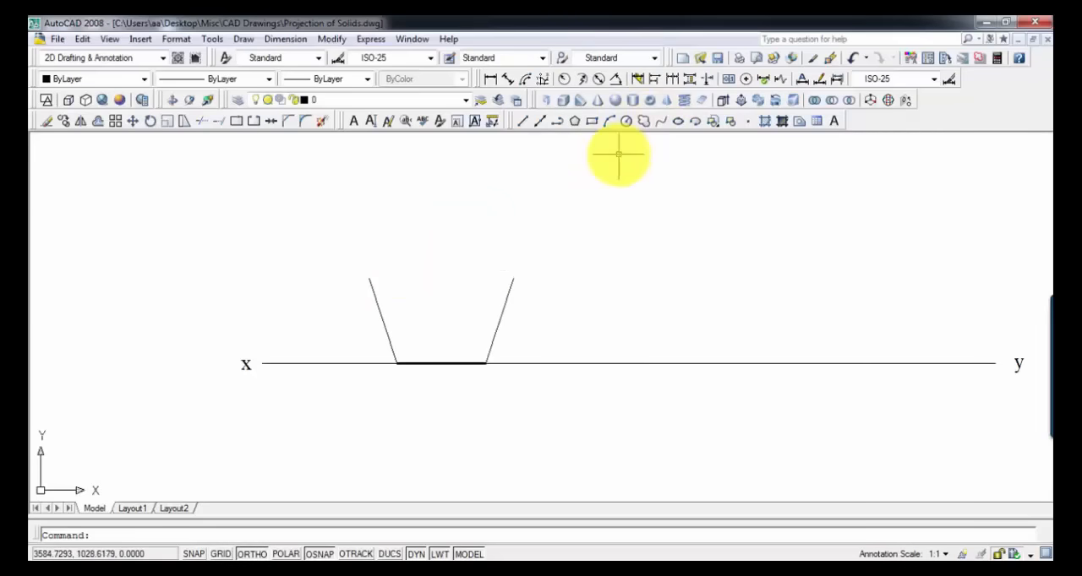
Step: With Ortho off, draw a construction arc of about 25 mm radius centred on the upper end of the left slanted side
text(arc)
key(Return)
text(c)
key(Return)
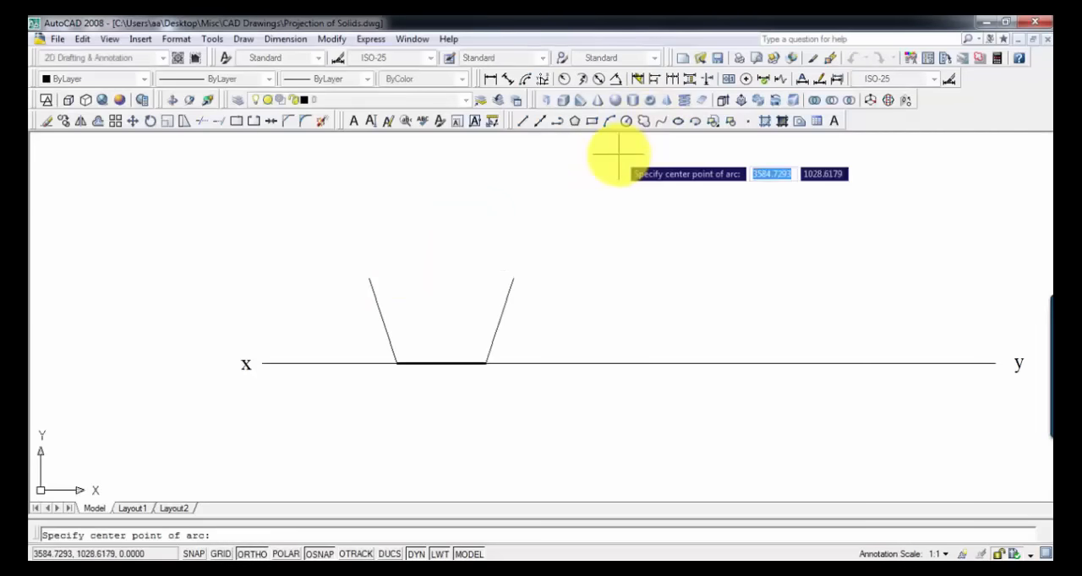
click(368, 279)
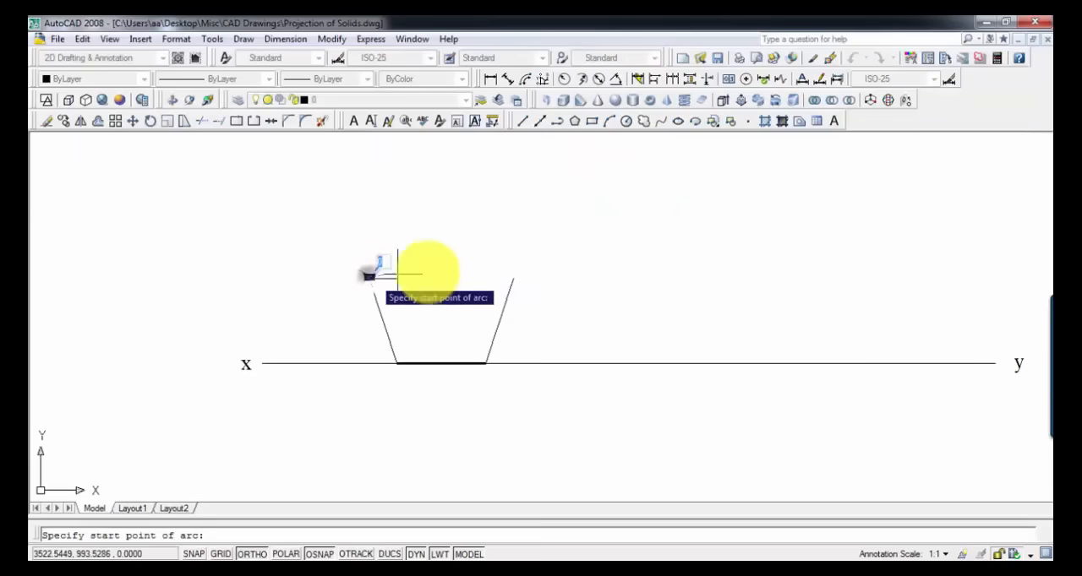
click(251, 554)
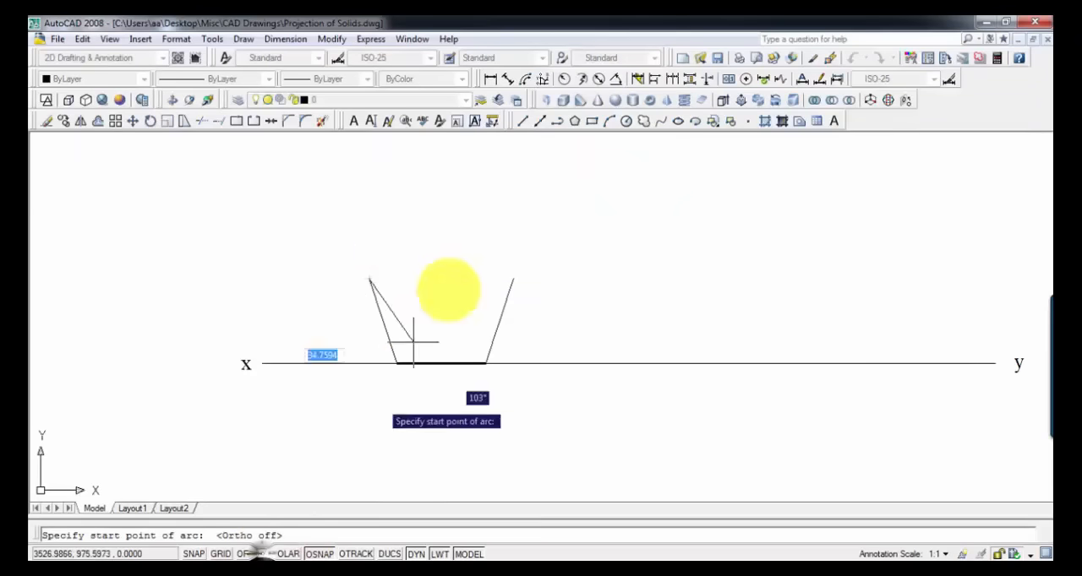
click(459, 267)
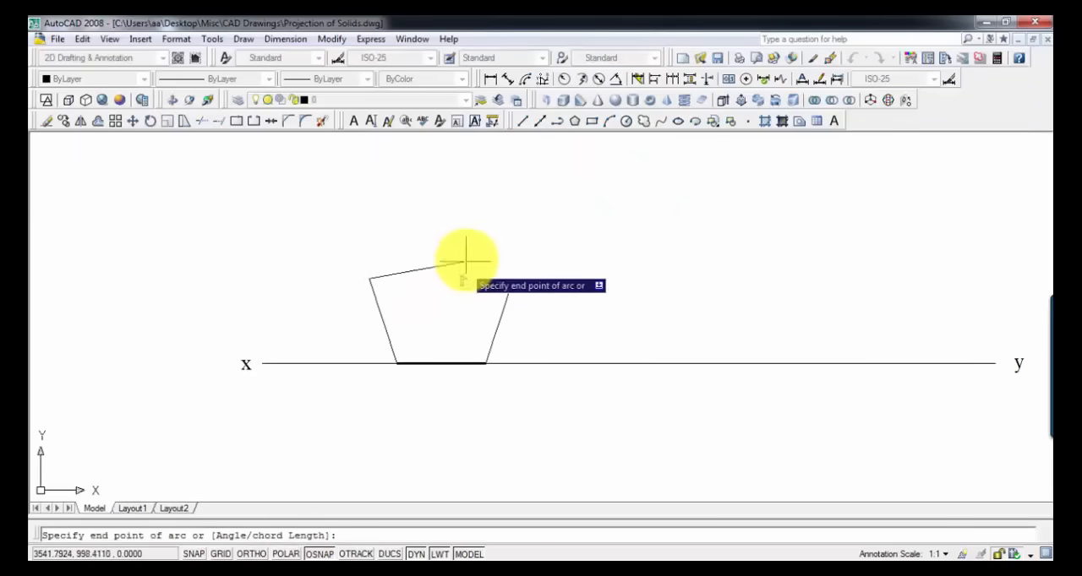
click(436, 218)
Step: Draw a second construction arc centred on the upper end of the right slanted side, crossing the first arc
text(a)
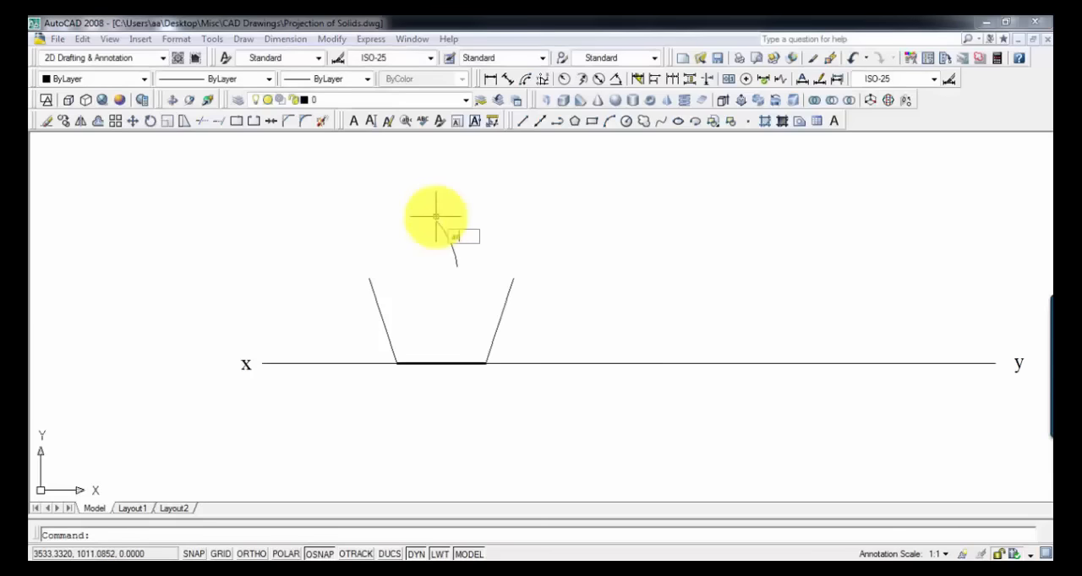
key(Return)
text(c)
key(Return)
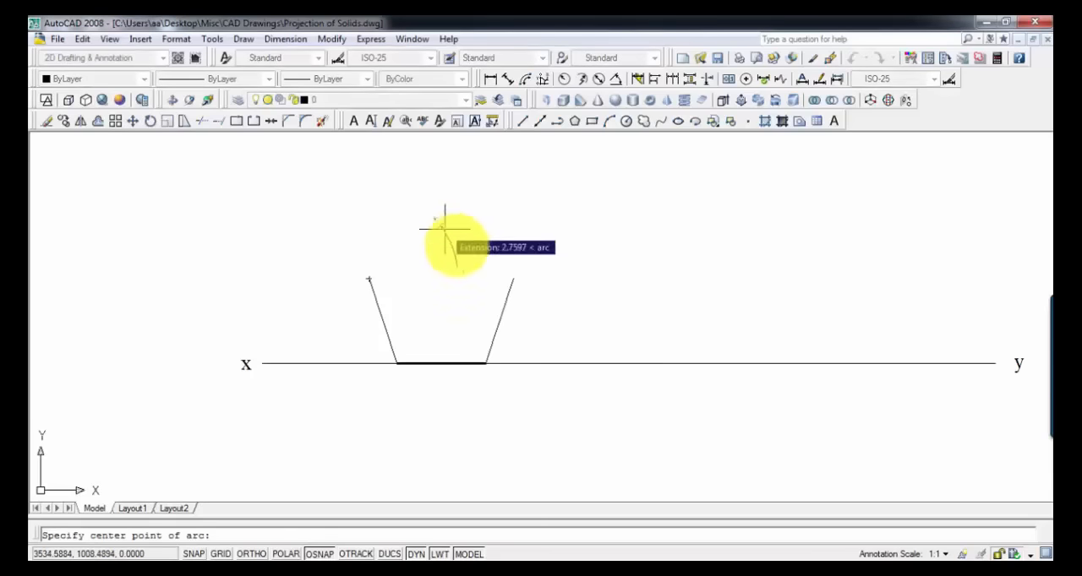
click(513, 278)
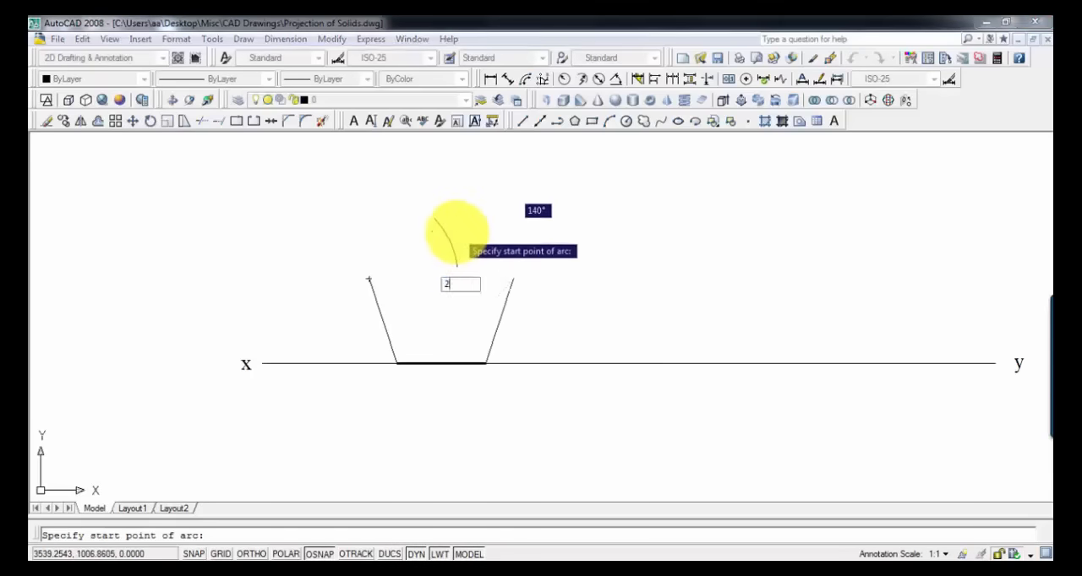
click(456, 234)
click(431, 240)
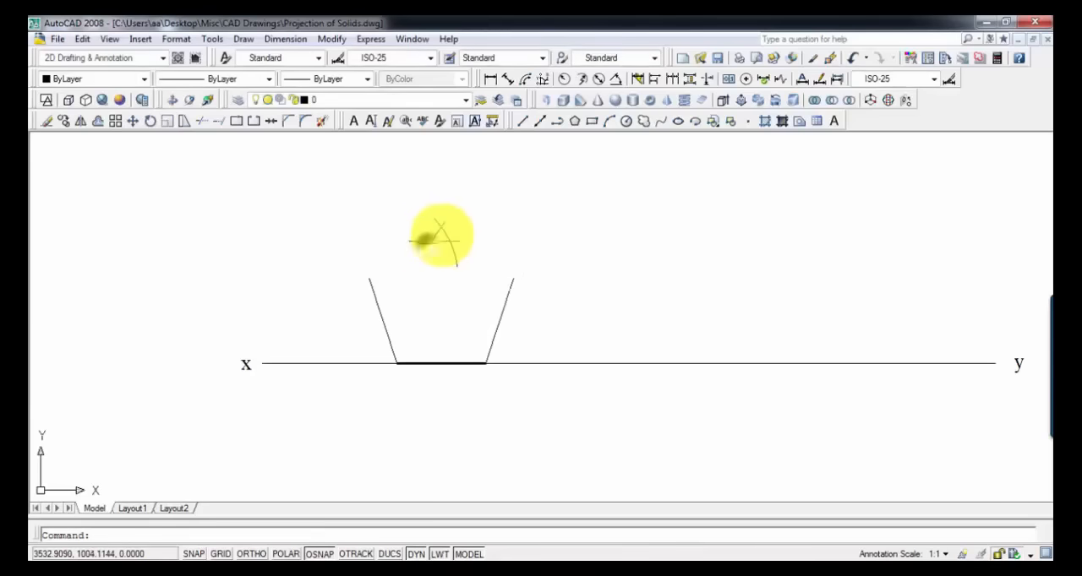
Step: Close the pentagon with lines from the left upper vertex to the arcs' intersection, 25 mm long, and on to the right upper vertex
scroll(439, 226, up, 5)
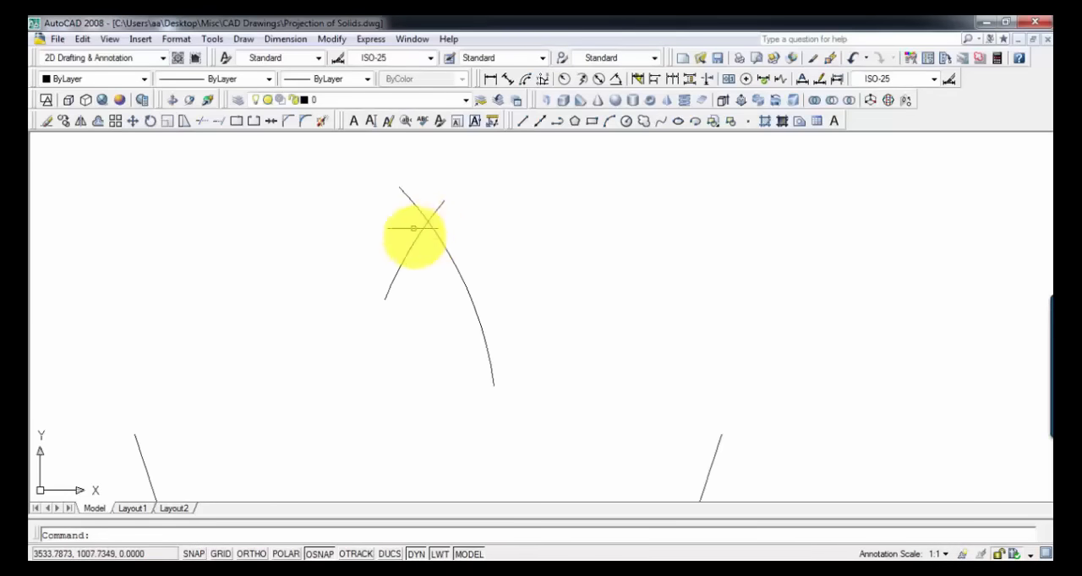
scroll(432, 229, down, 2)
scroll(431, 229, down, 2)
middle_drag(429, 232, 480, 211)
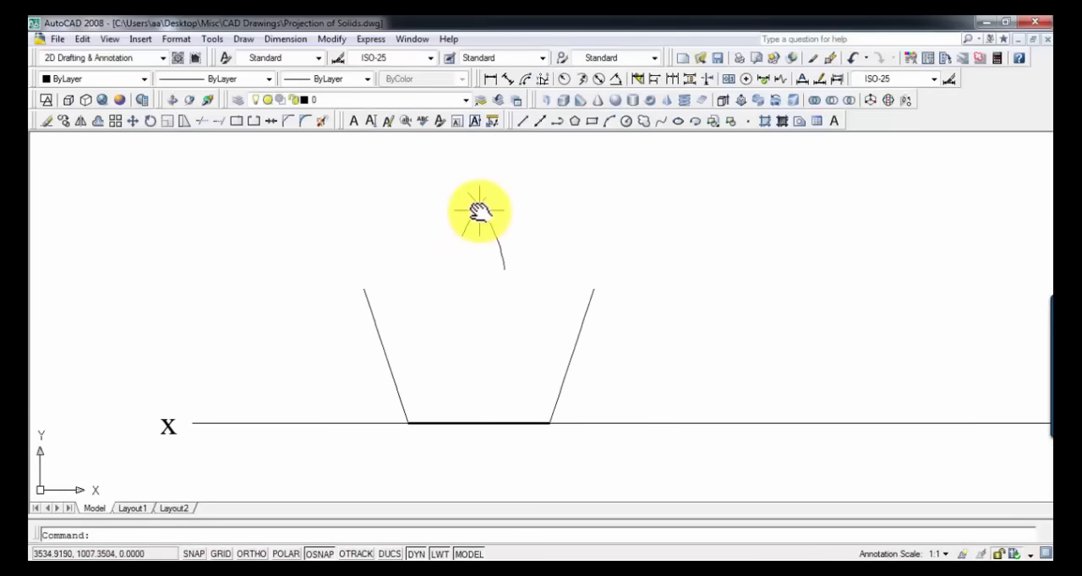
text(l)
key(Return)
click(363, 289)
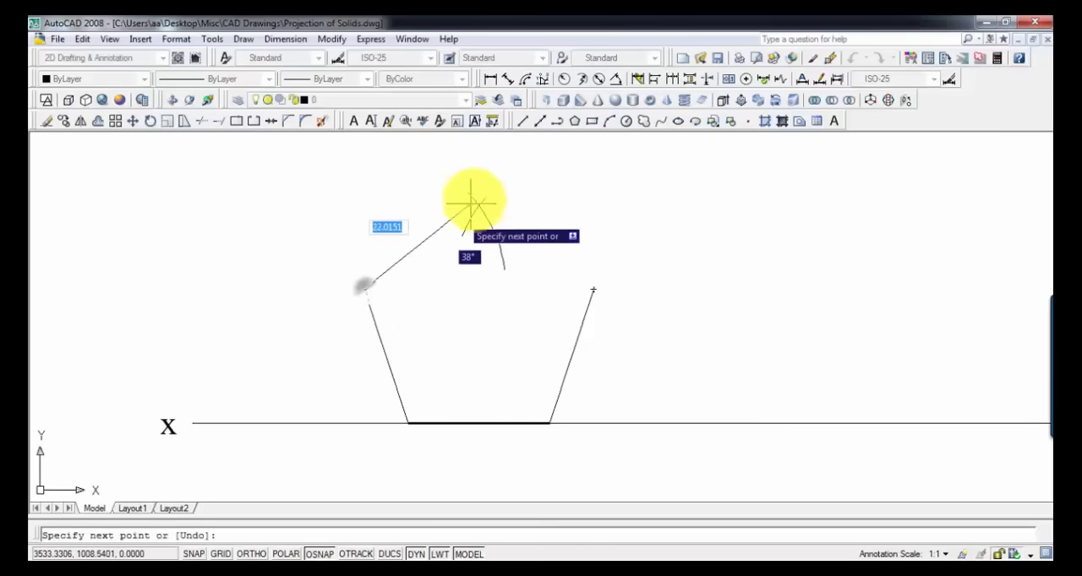
text(25)
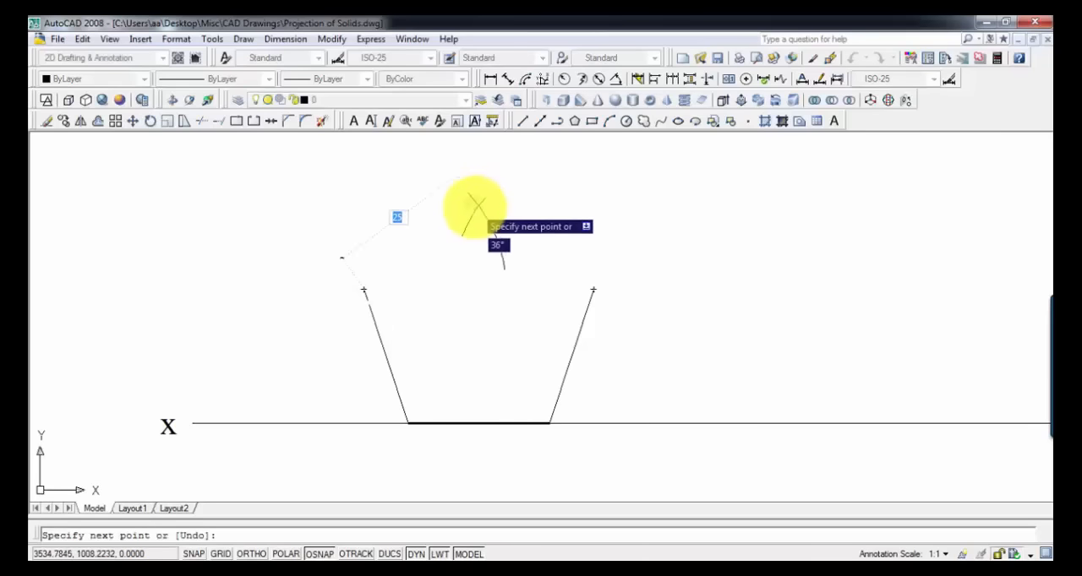
key(Return)
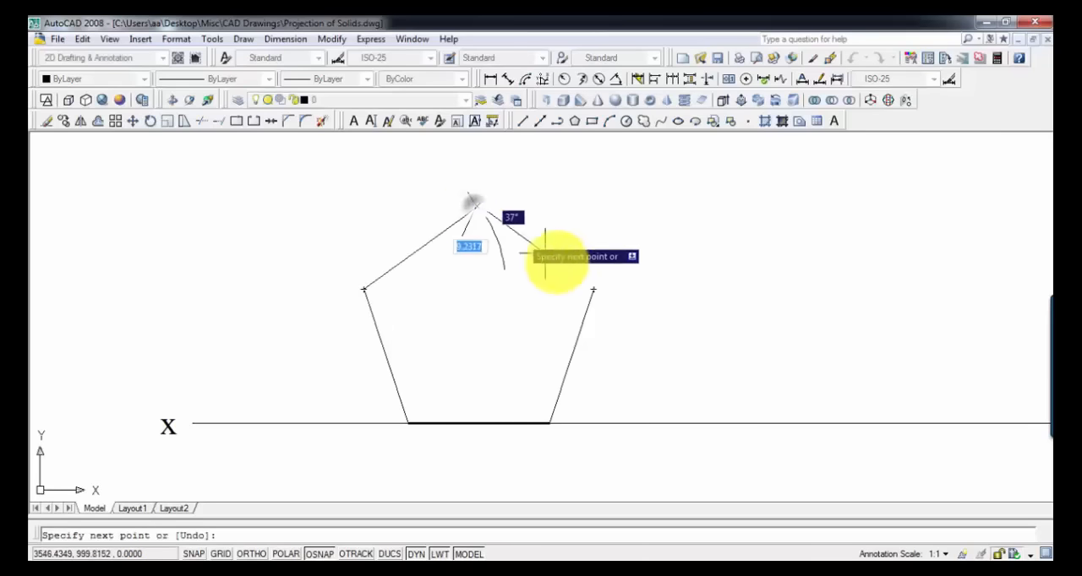
click(593, 289)
key(Return)
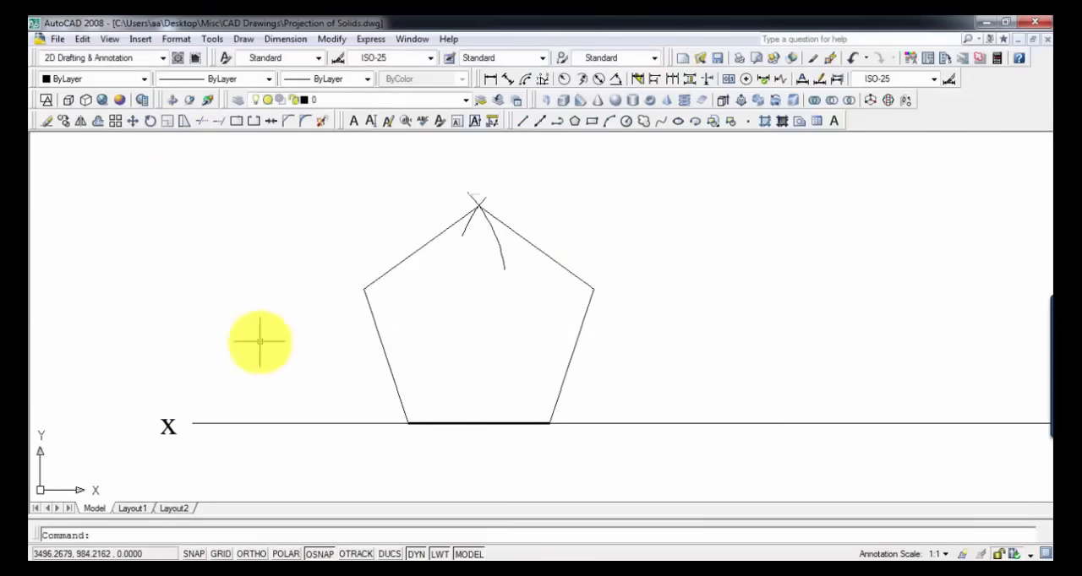
Step: Erase the construction arcs at the pentagon's apex
click(535, 277)
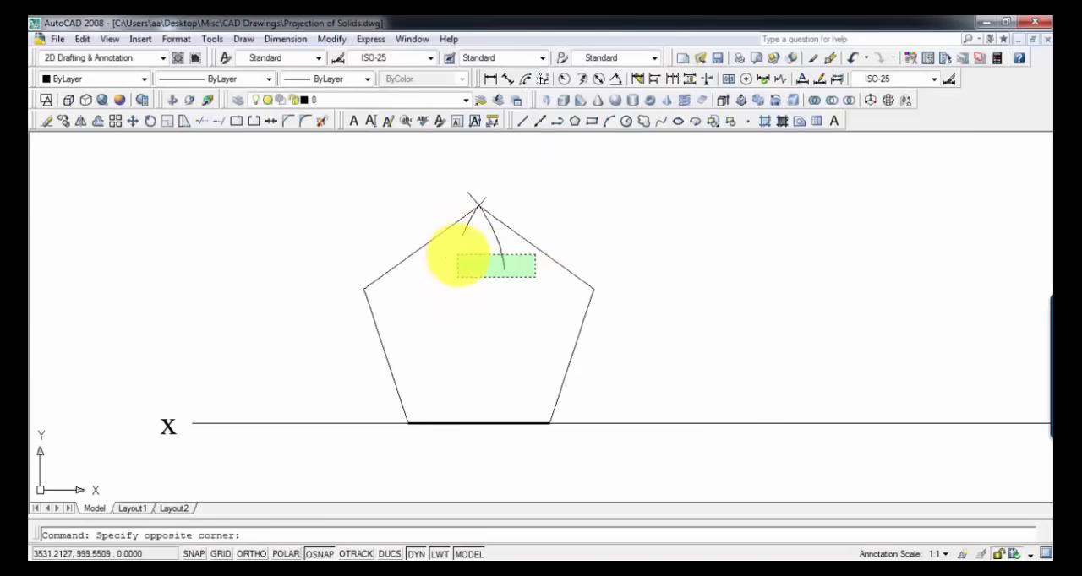
click(457, 254)
key(Delete)
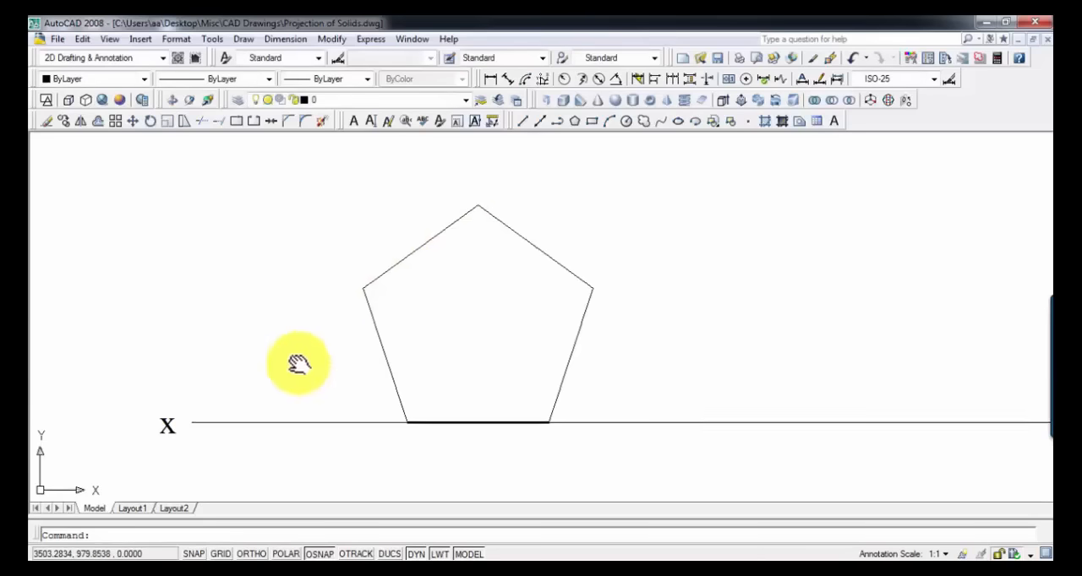
Step: Set the lineweight of the pentagon's four remaining thin sides to 0.30 mm
middle_drag(299, 364, 295, 352)
click(381, 335)
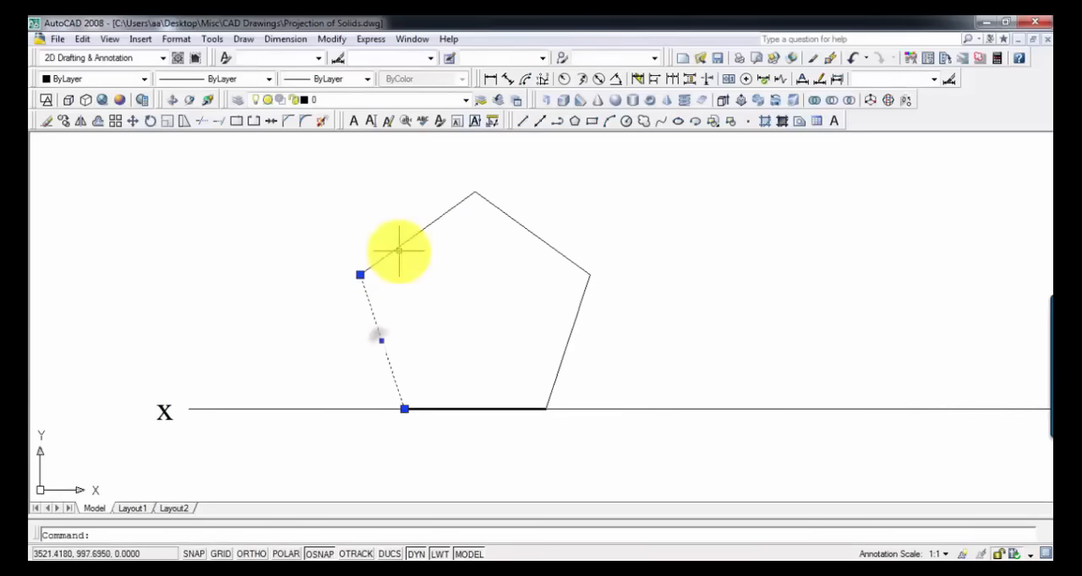
click(640, 350)
click(346, 173)
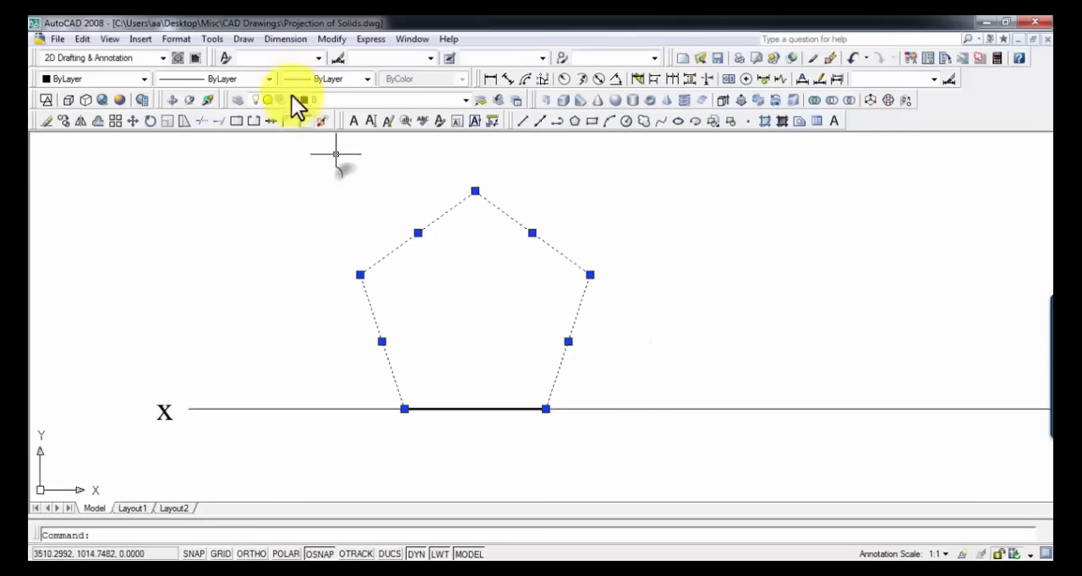
click(297, 79)
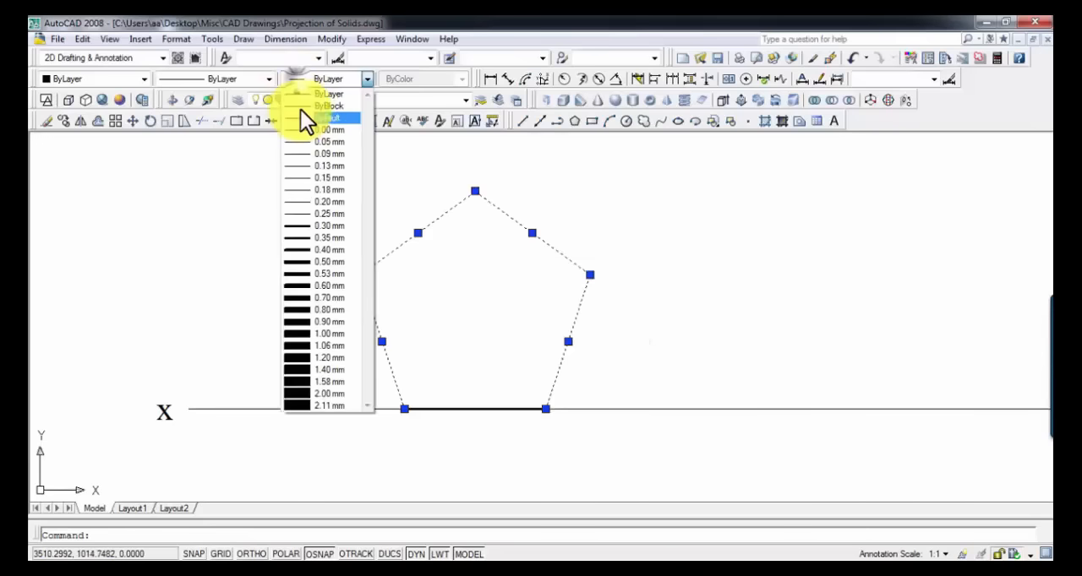
click(324, 224)
key(Escape)
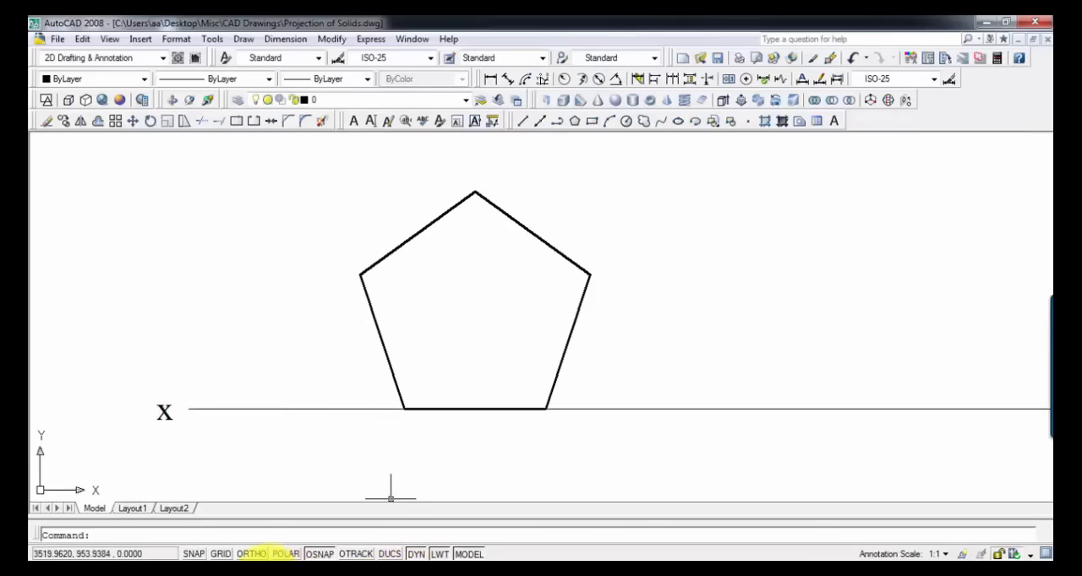
Step: Switch to the Pent Prism video to review the prism's position, and return to the AutoCAD drawing
click(250, 572)
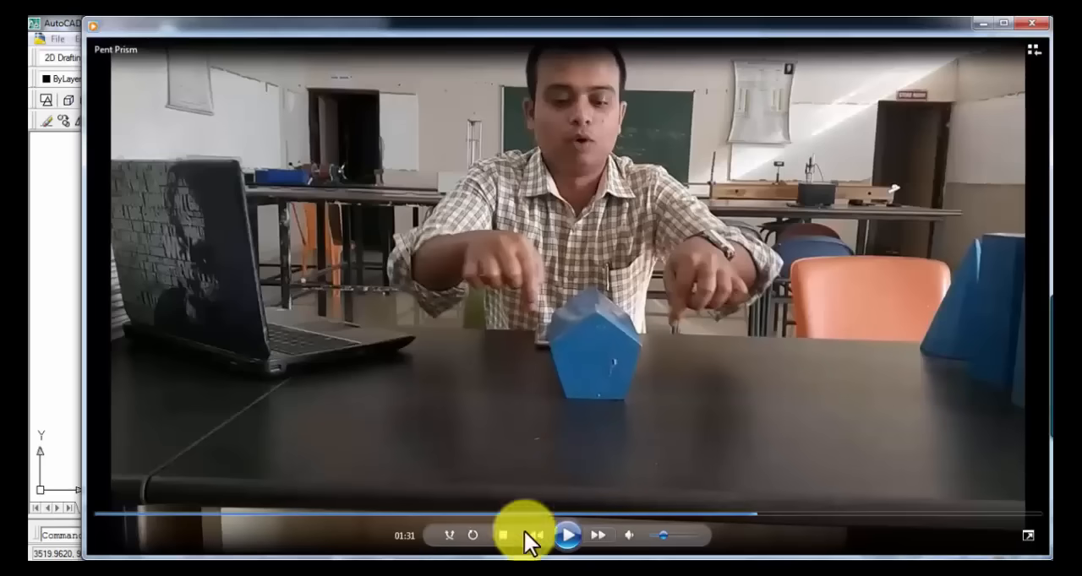
click(418, 574)
Step: Paste the downward-pointing viewing arrow just above the pentagon's apex 5'
scroll(458, 336, up, 5)
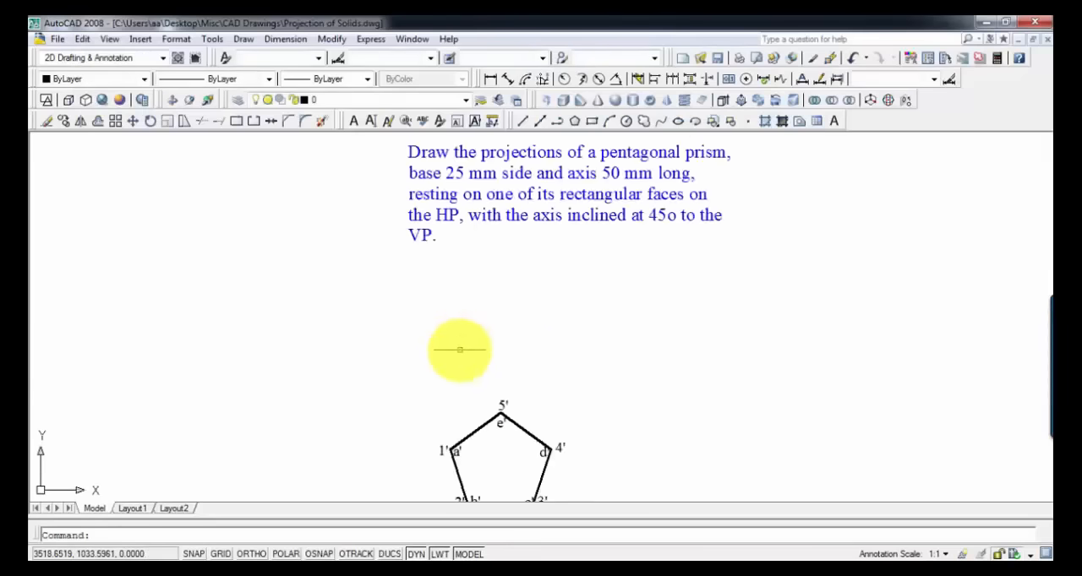
mouse_move(478, 218)
middle_down()
mouse_move(460, 182)
mouse_move(480, 183)
mouse_move(477, 213)
middle_up()
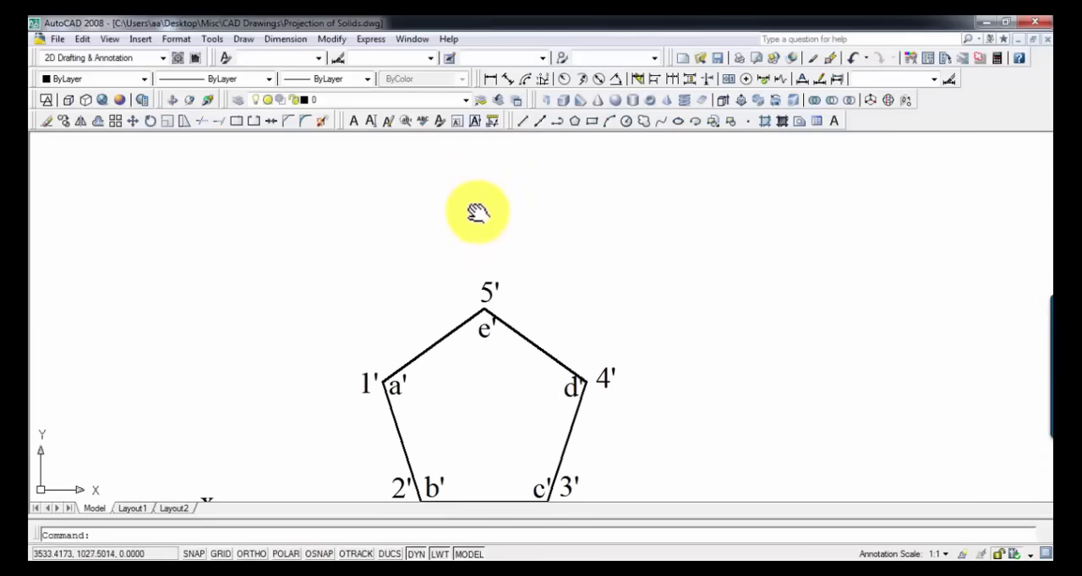
key(ctrl+v)
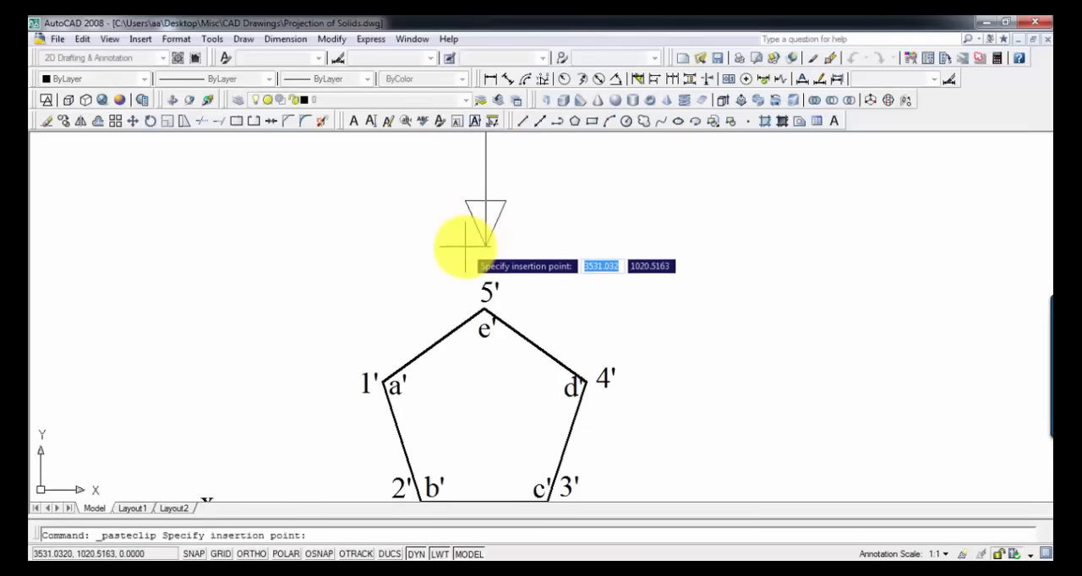
click(463, 245)
Step: Draw a vertical projector from vertex 1' to 20 mm below the xy line, and dimension that distance beside it
scroll(550, 297, down, 2)
middle_drag(550, 297, 537, 276)
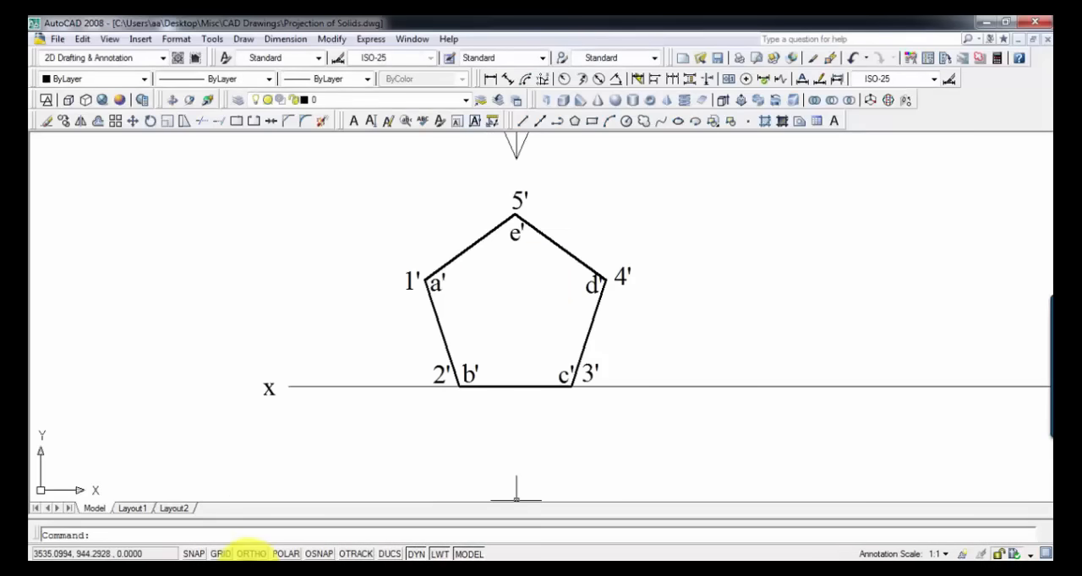
click(250, 559)
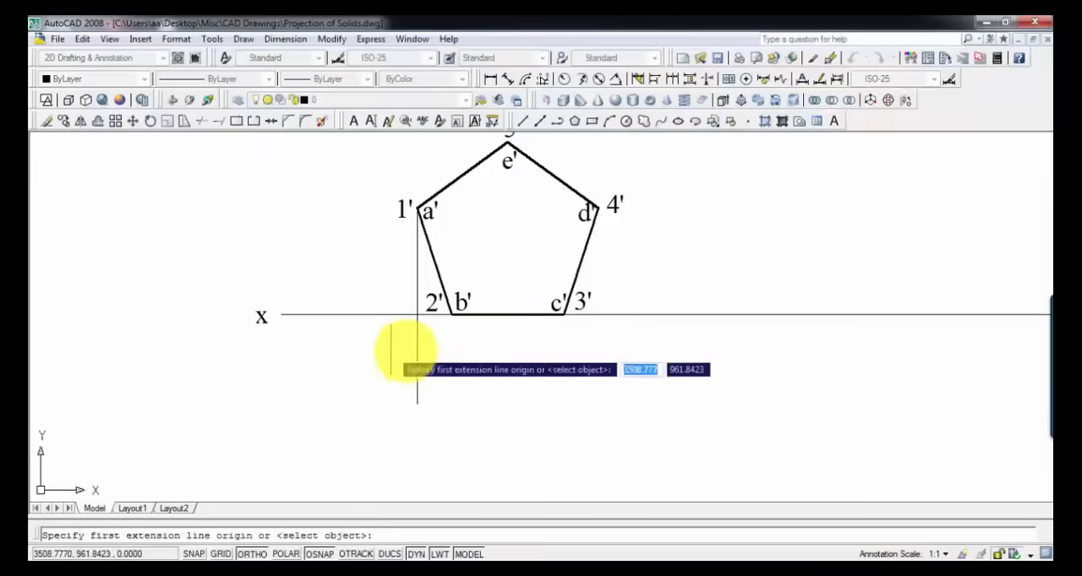
key(Return)
click(416, 354)
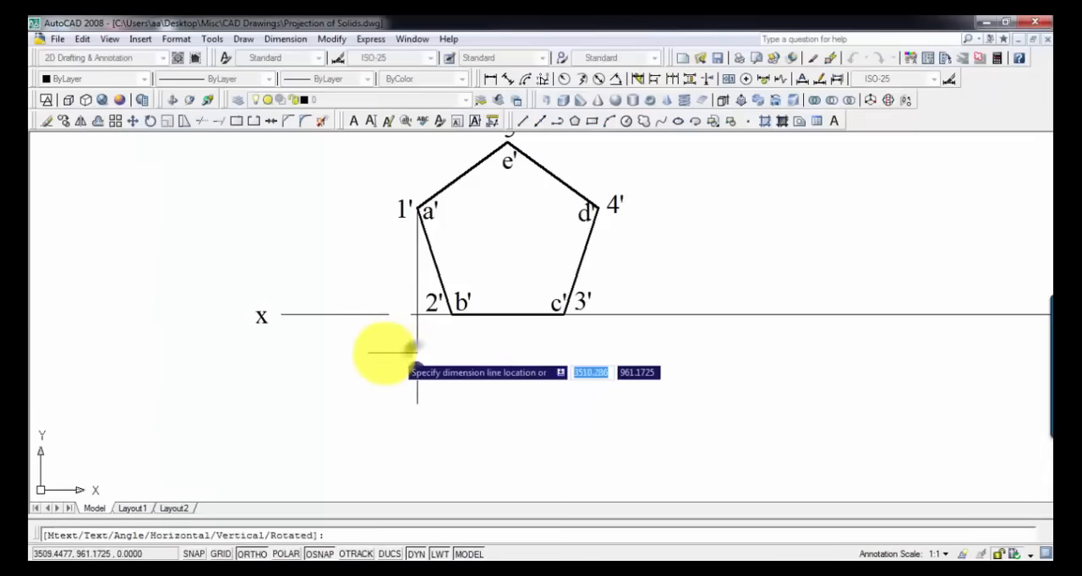
click(374, 351)
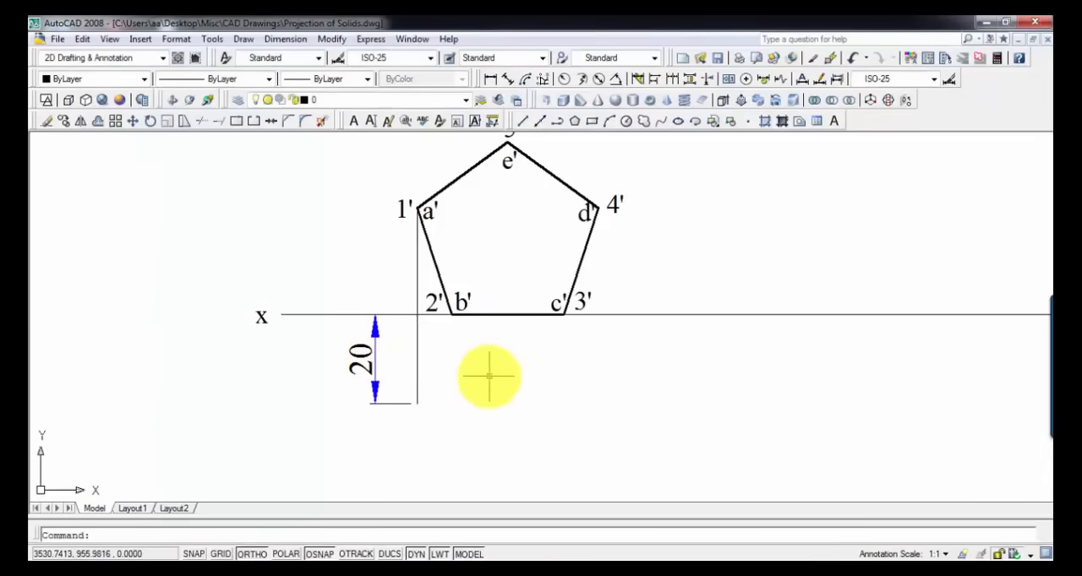
Step: Add an aligned dimension to the pentagon side between 1' and 5', placed outside the pentagon
middle_drag(489, 349, 525, 409)
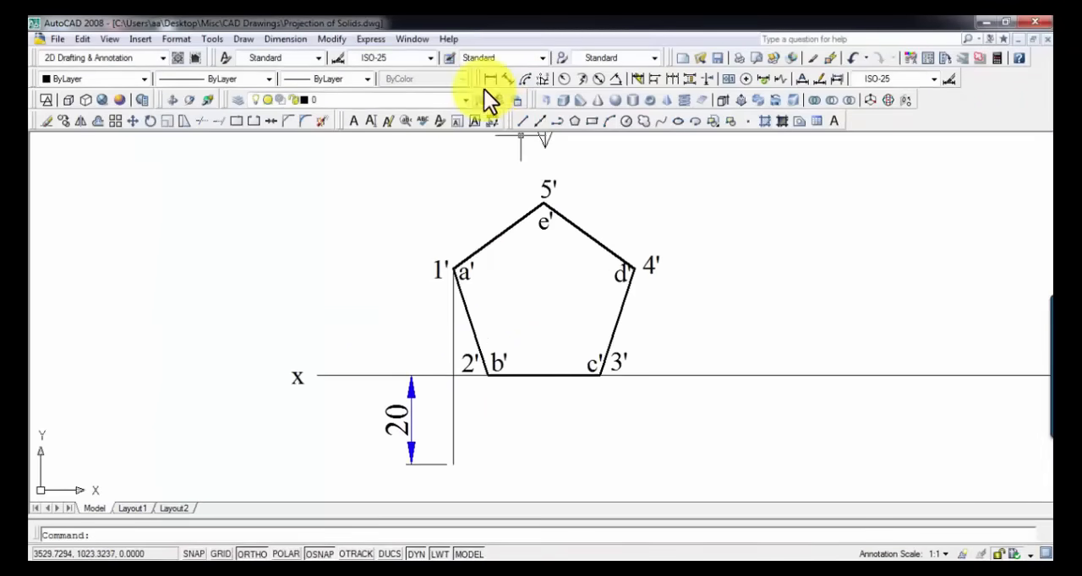
click(505, 79)
key(Return)
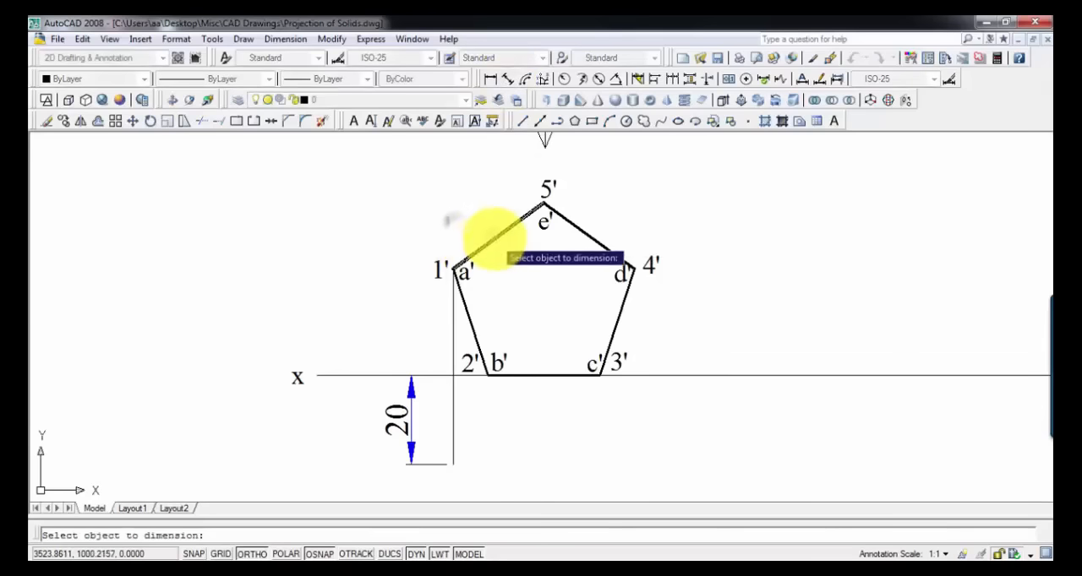
click(483, 246)
click(474, 216)
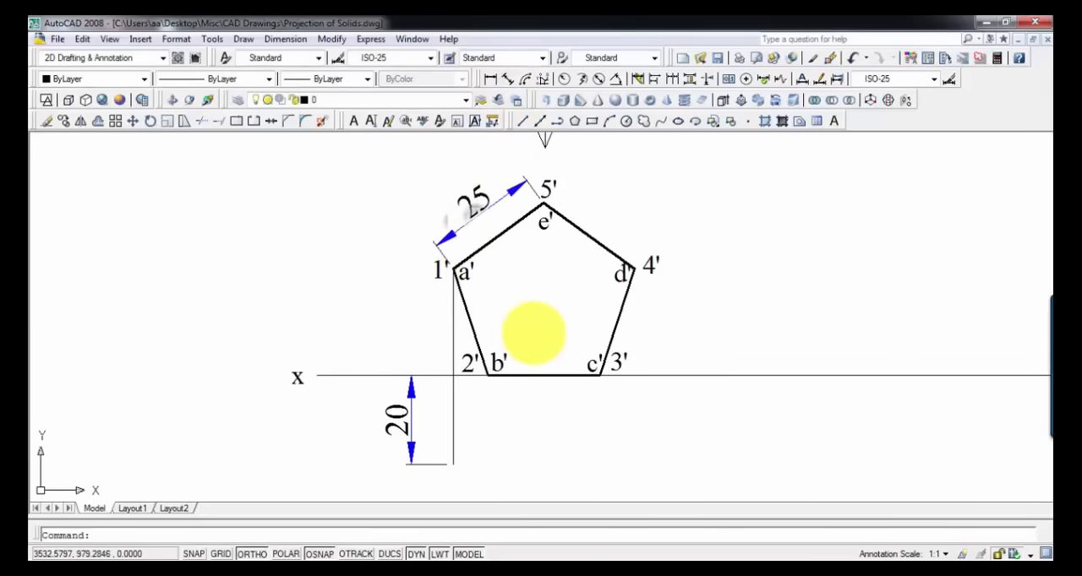
Step: Draw a horizontal line about 47 mm long, rightward from the lower end of the projector from 1'
mouse_move(534, 331)
middle_down()
mouse_move(516, 330)
mouse_move(495, 266)
middle_up()
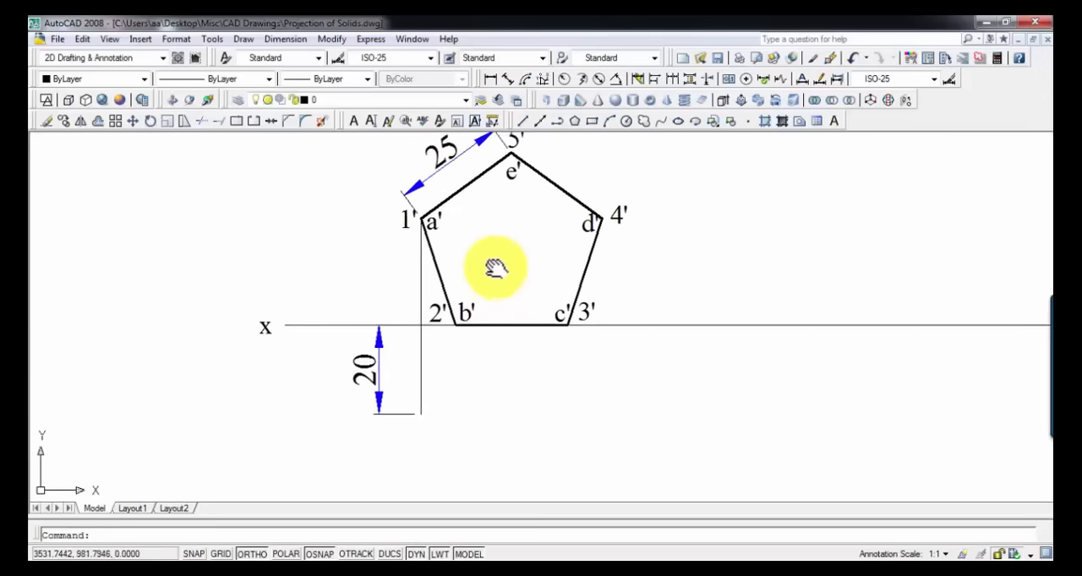
click(524, 121)
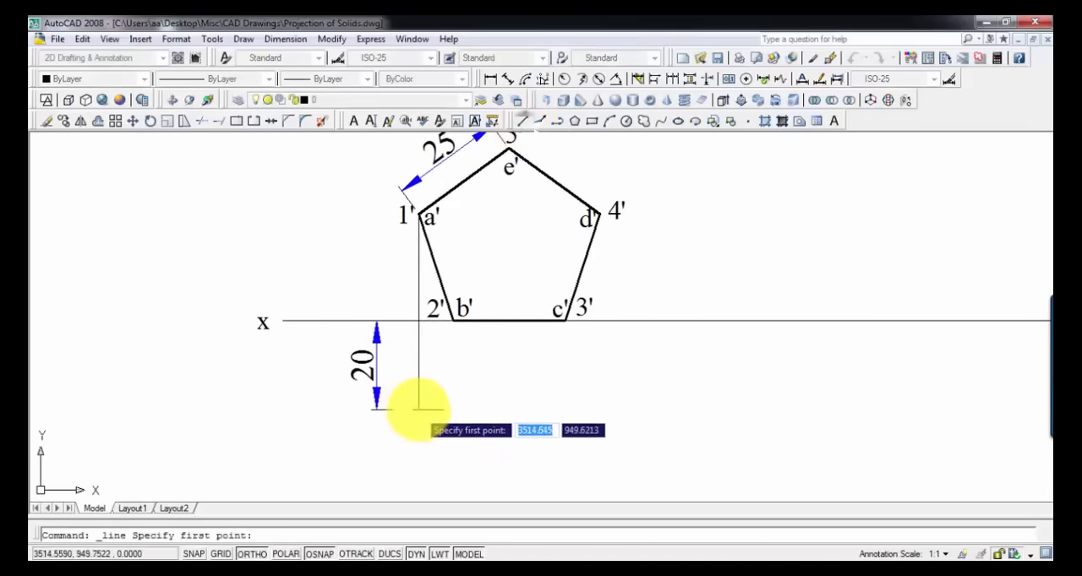
click(419, 409)
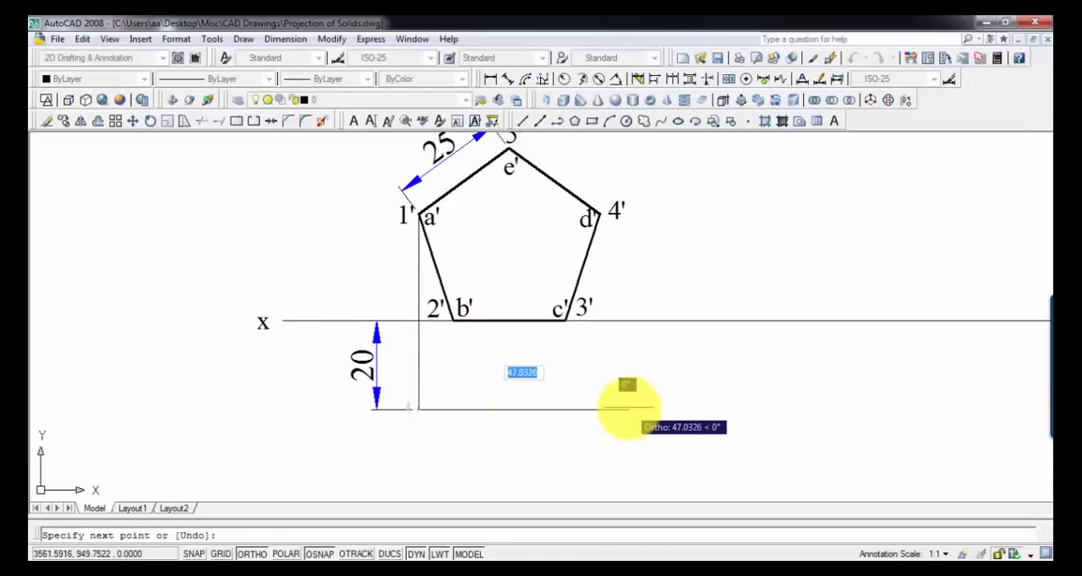
click(621, 409)
key(Return)
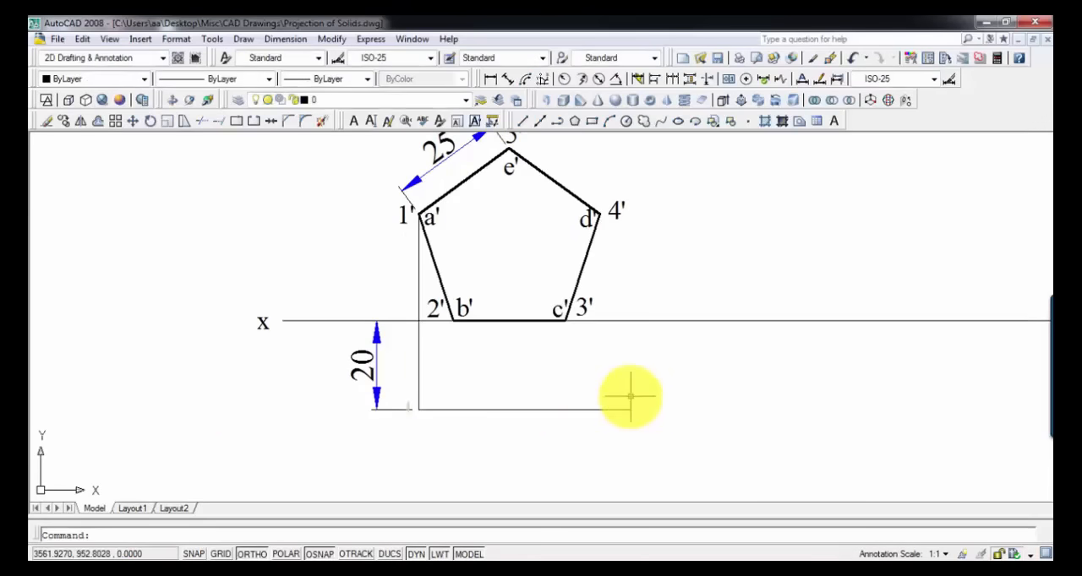
Step: Draw vertical projectors from vertices 2' and 5' down to the horizontal line 20 mm below xy
key(Return)
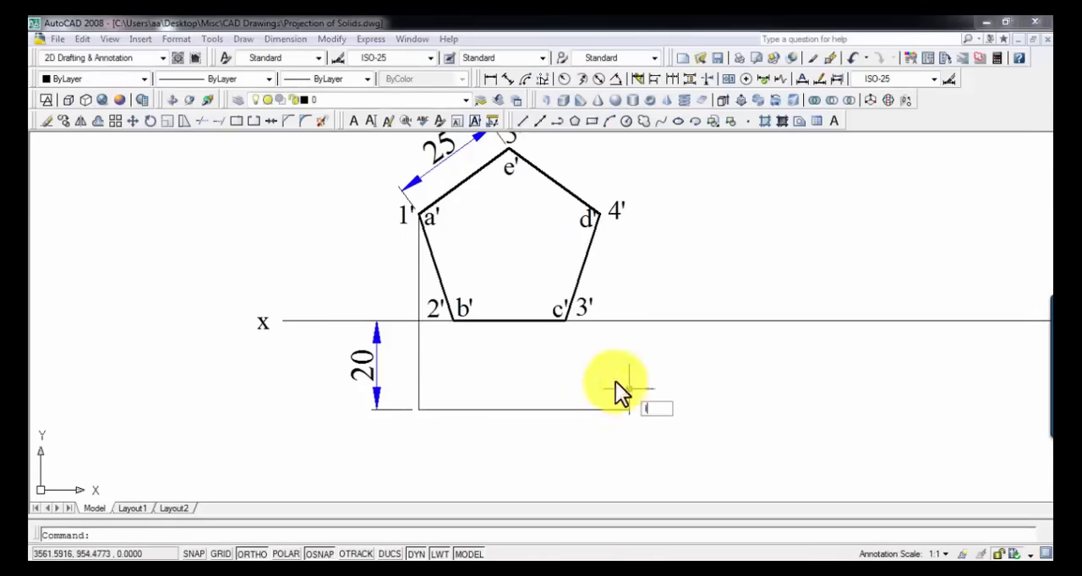
click(455, 320)
text(20)
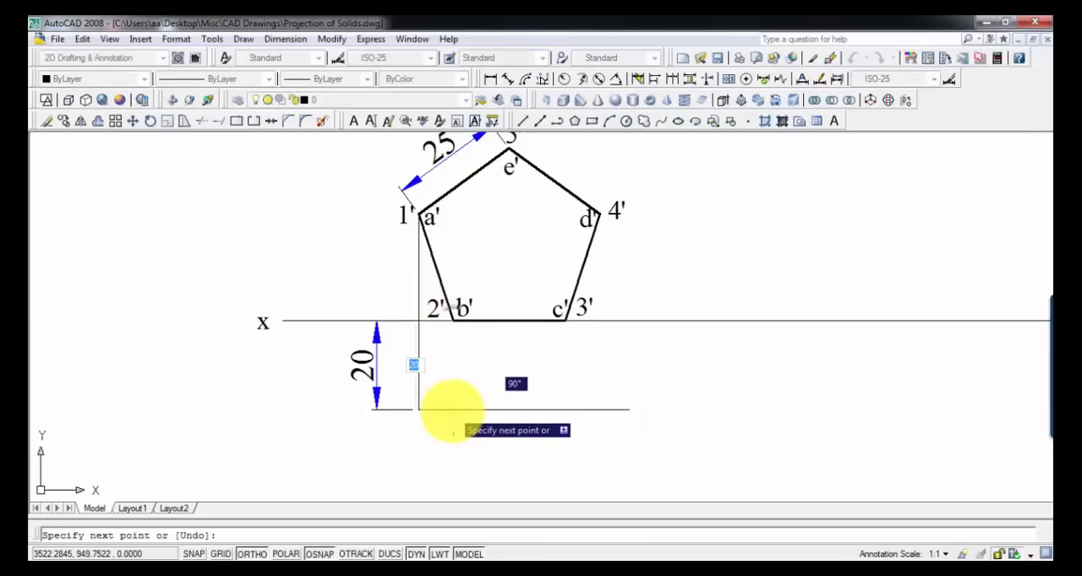
key(Return)
key(Return)
key(Return)
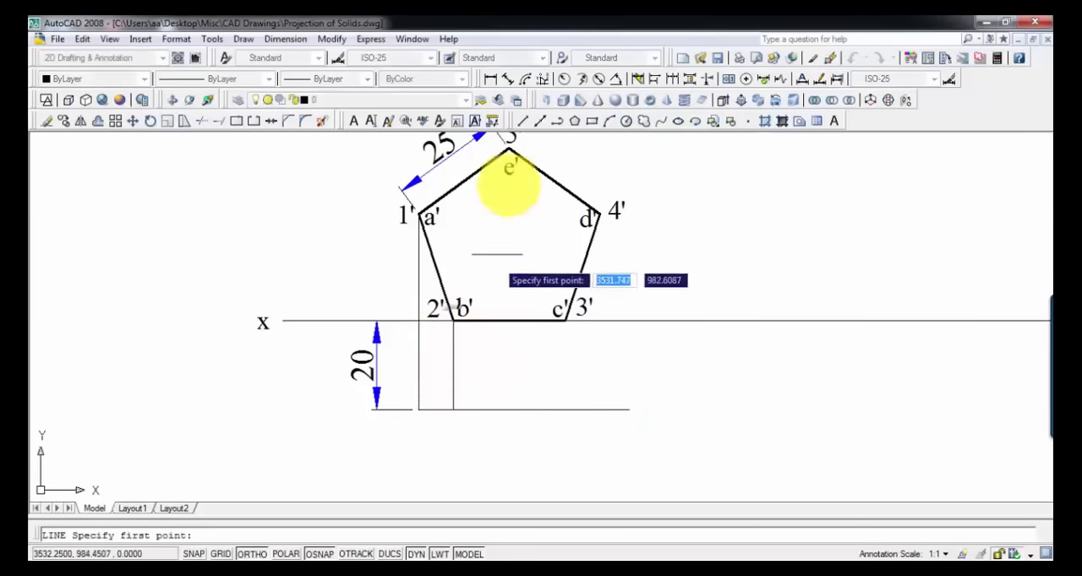
click(508, 150)
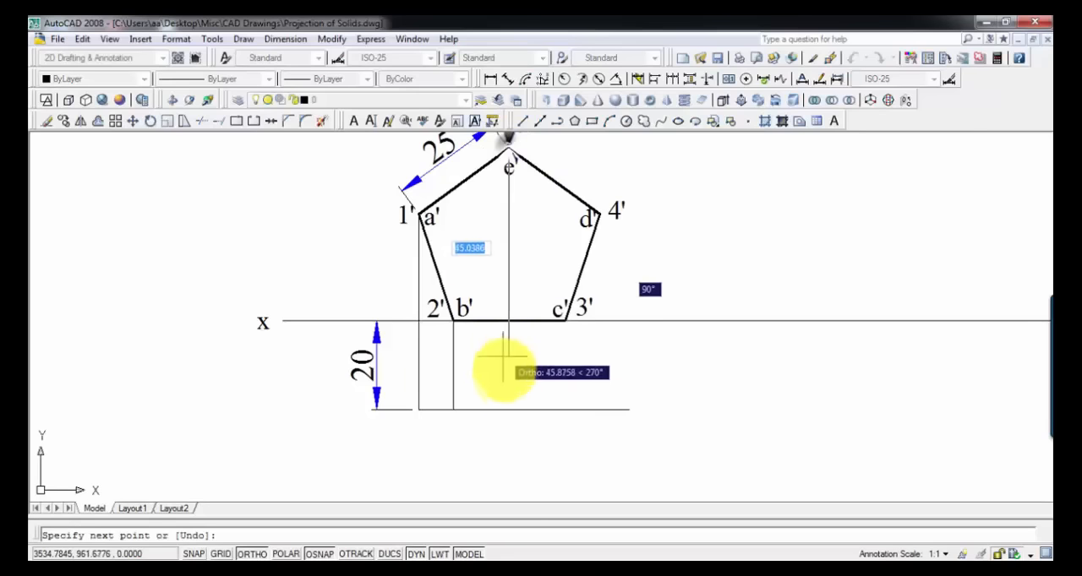
click(508, 409)
key(Return)
key(Return)
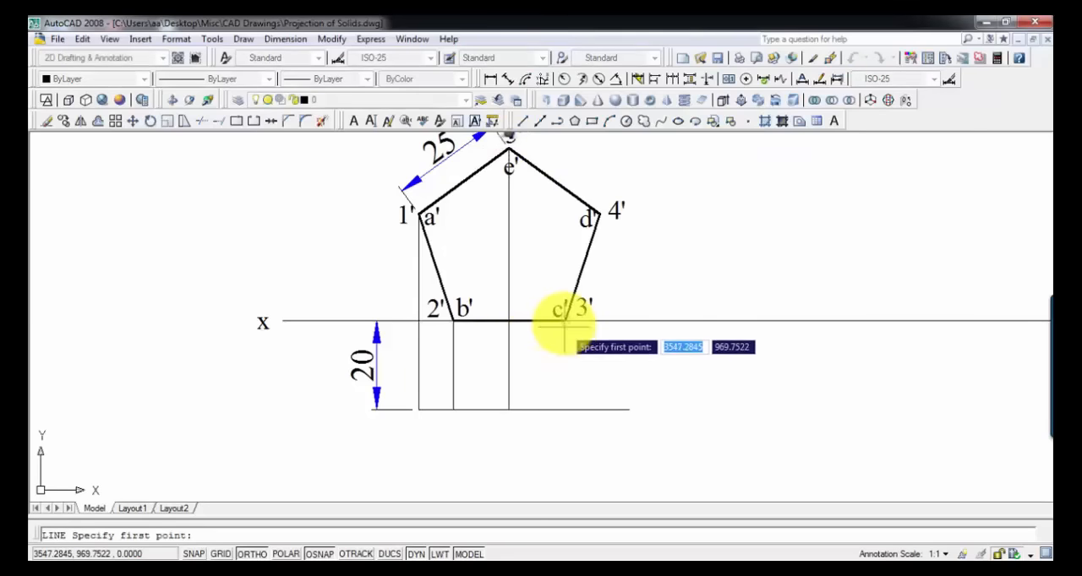
Step: Draw vertical projectors from vertices 3' and 4' down to the horizontal line below xy
click(565, 321)
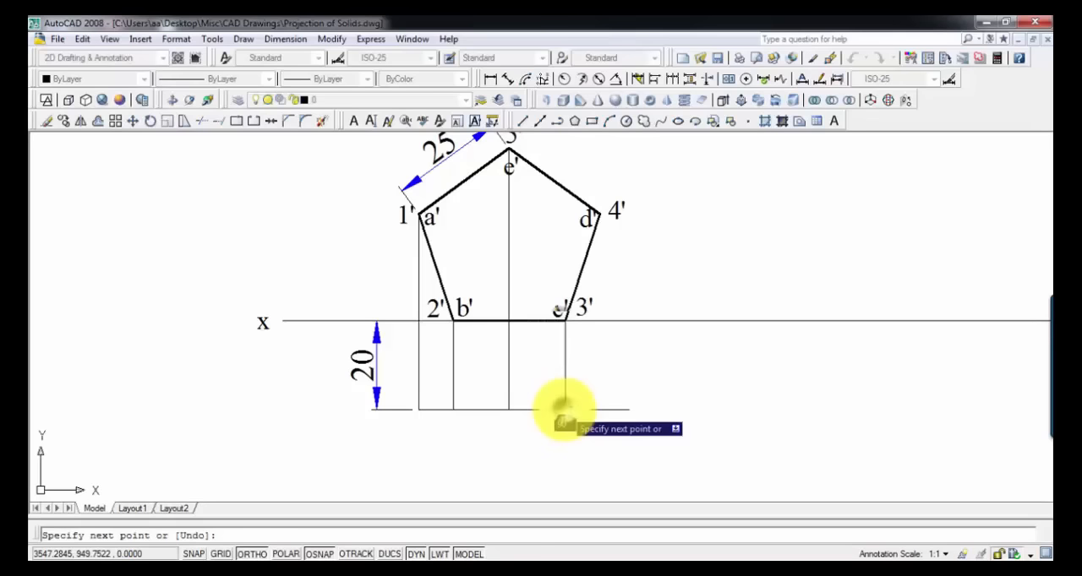
key(Return)
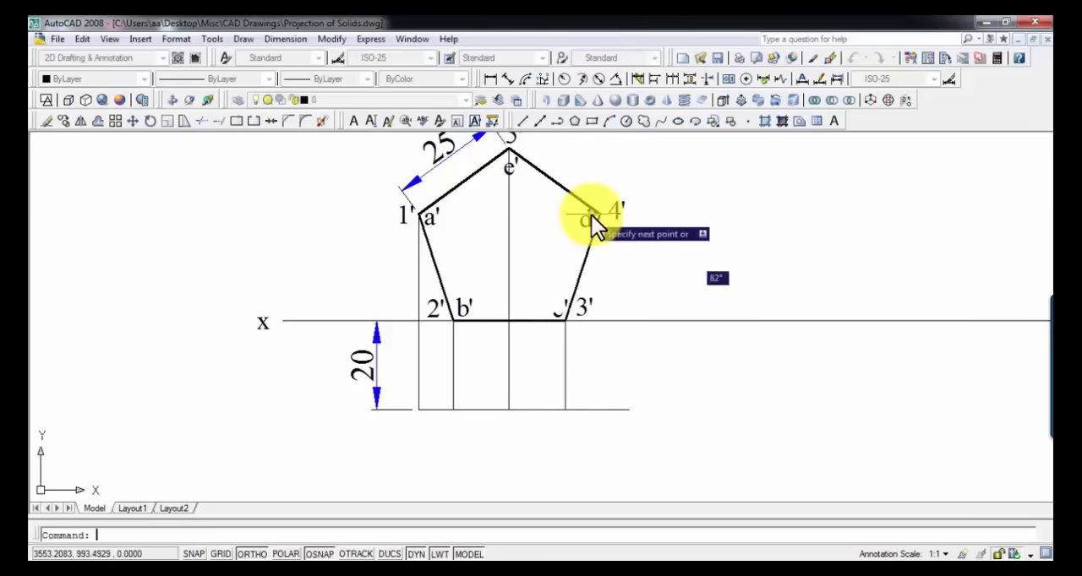
key(Return)
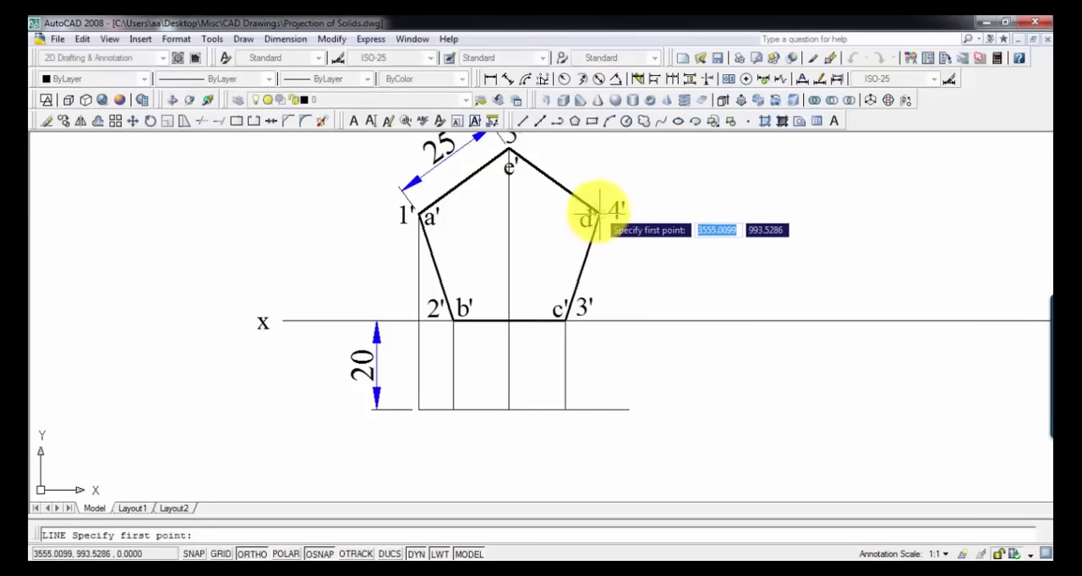
click(595, 213)
click(600, 410)
key(Return)
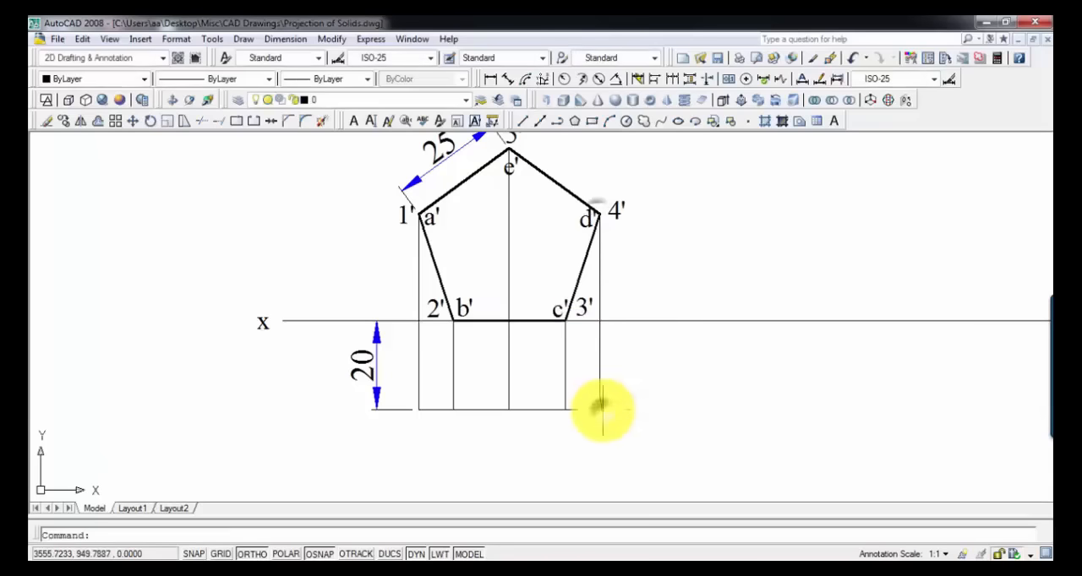
Step: Trim the part of the horizontal line that extends beyond the projector from 4'
click(618, 410)
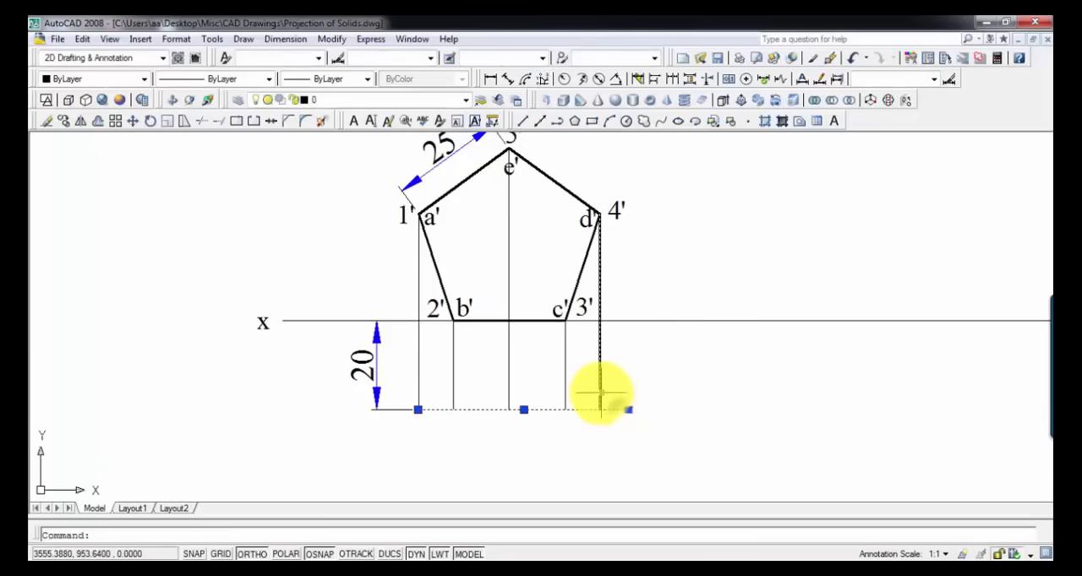
click(600, 393)
click(209, 124)
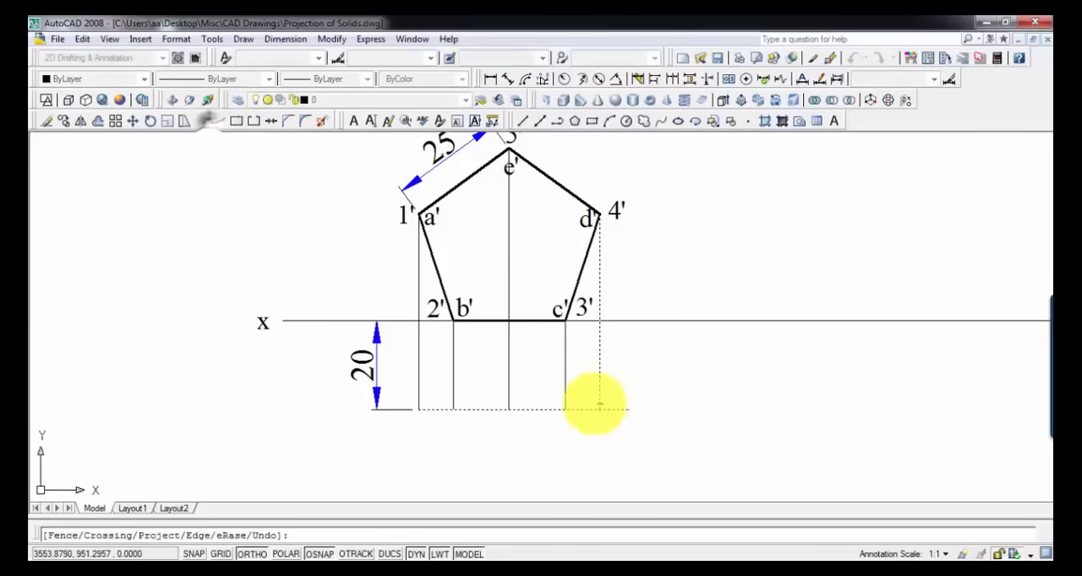
click(632, 399)
click(613, 419)
middle_drag(613, 419, 613, 374)
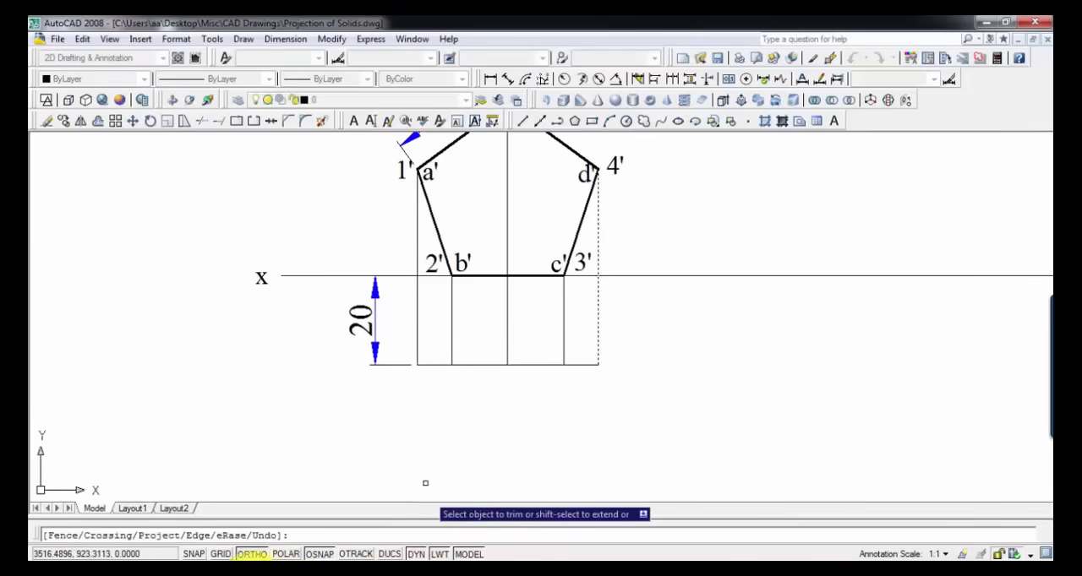
Step: Look at the Pent Prism video, return to the AutoCAD drawing and re-read the problem statement for the axis length
key(alt+Tab)
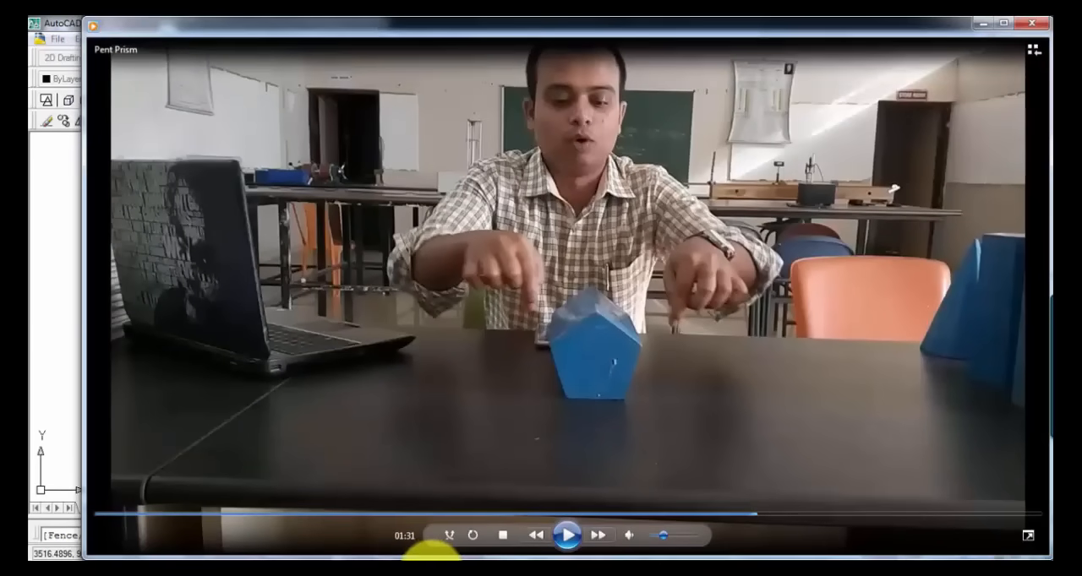
click(429, 554)
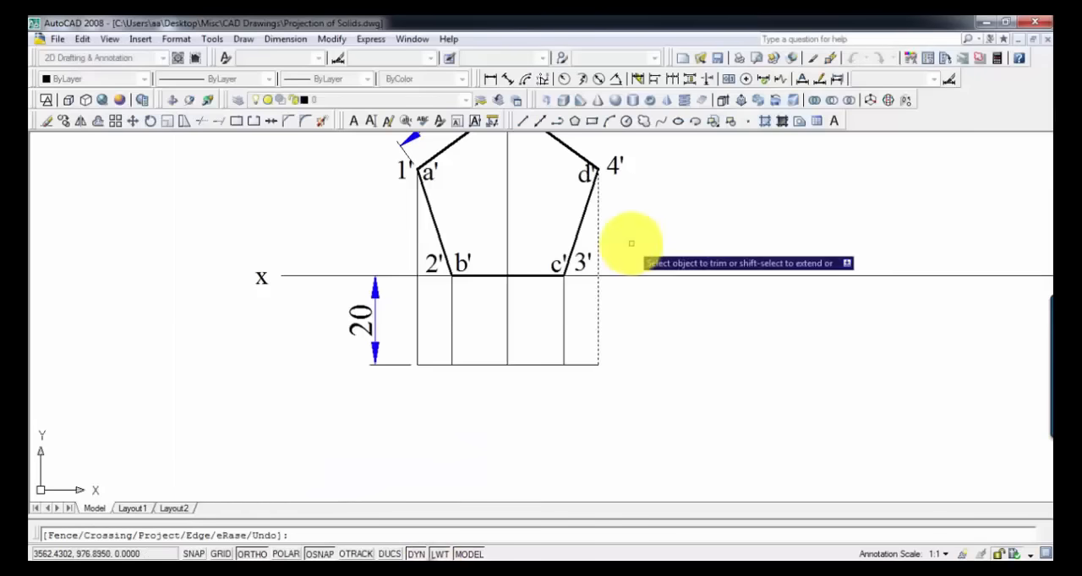
scroll(631, 244, down, 2)
middle_drag(532, 155, 513, 386)
middle_drag(580, 200, 563, 259)
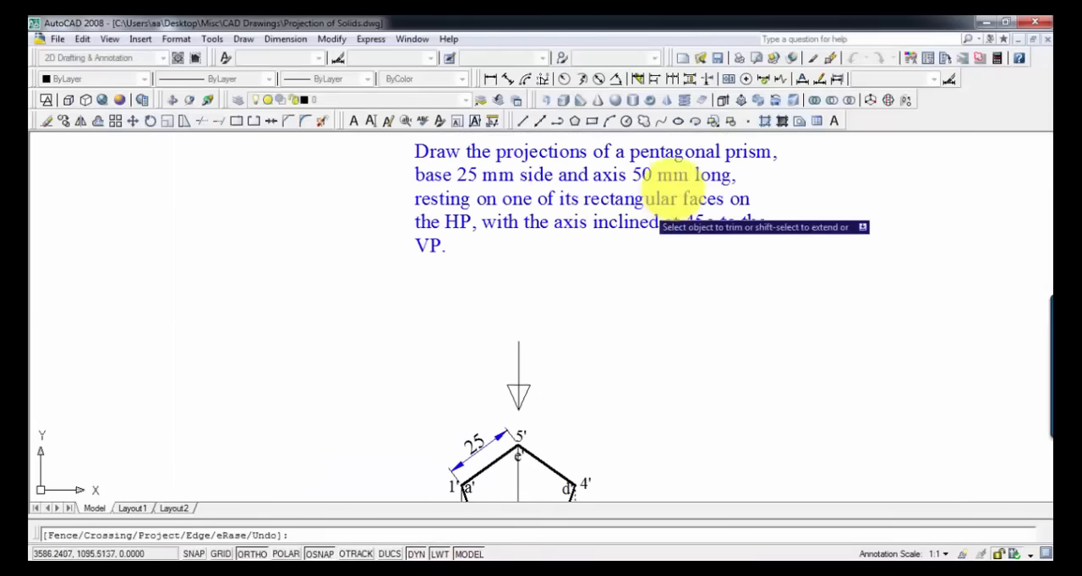
middle_drag(550, 453, 592, 249)
middle_drag(518, 306, 460, 256)
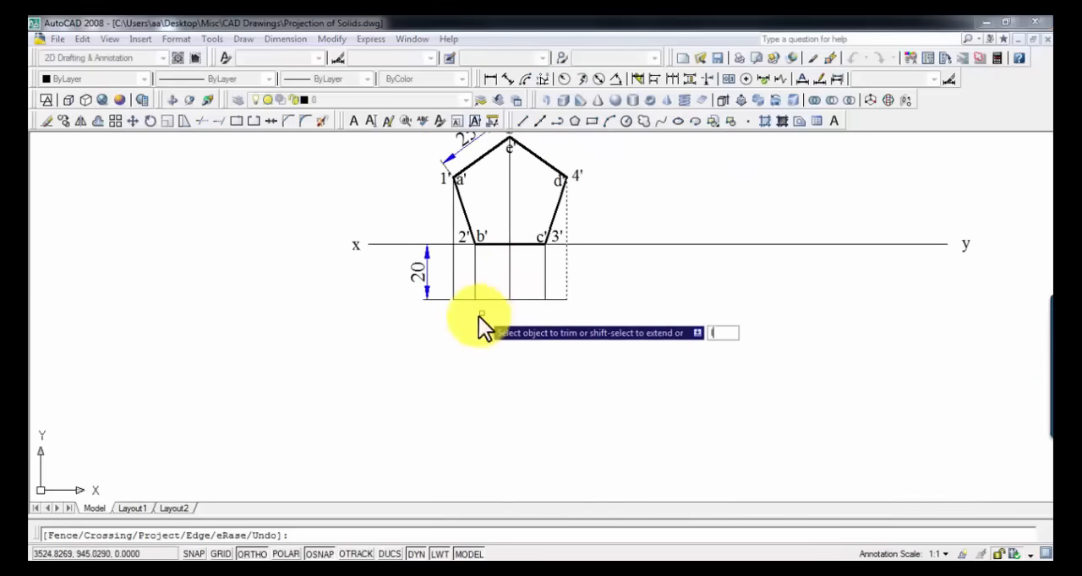
Step: End trimming and draw a 50 mm vertical line downward from the left end of the horizontal line below xy
scroll(460, 314, up, 3)
key(Return)
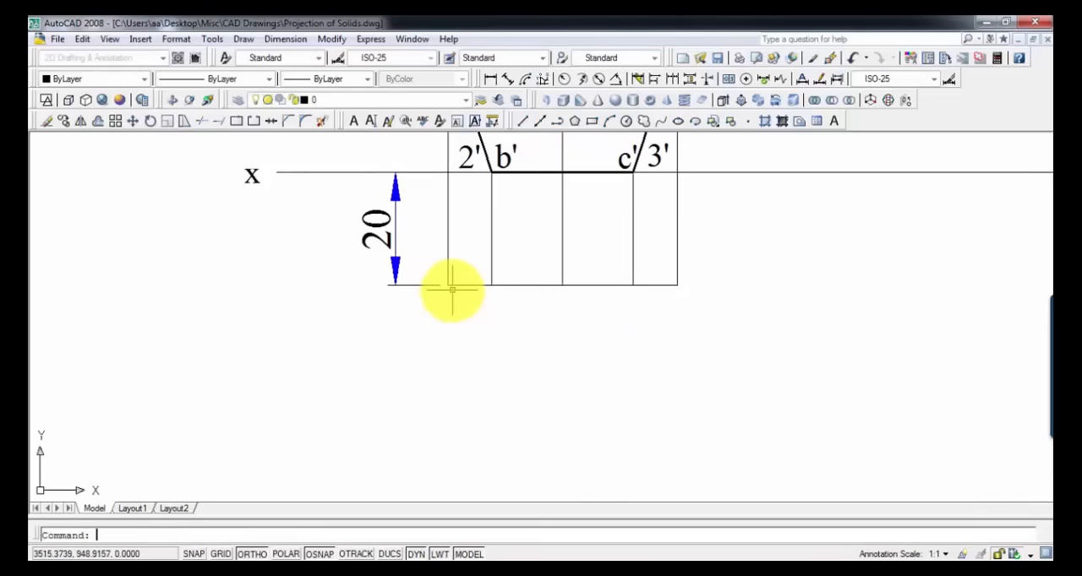
text(l)
key(Return)
click(448, 286)
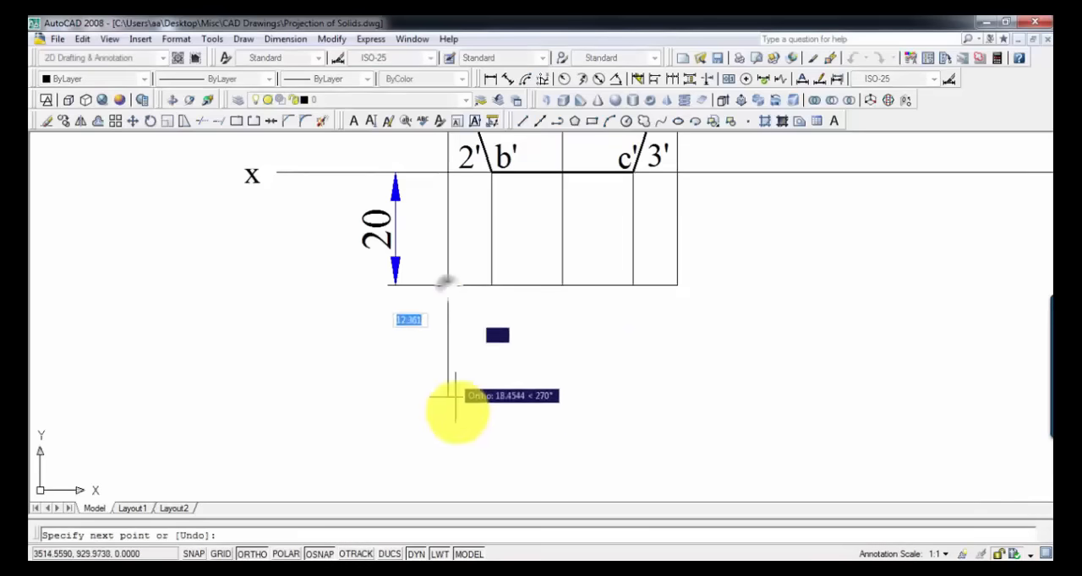
scroll(458, 436, down, 4)
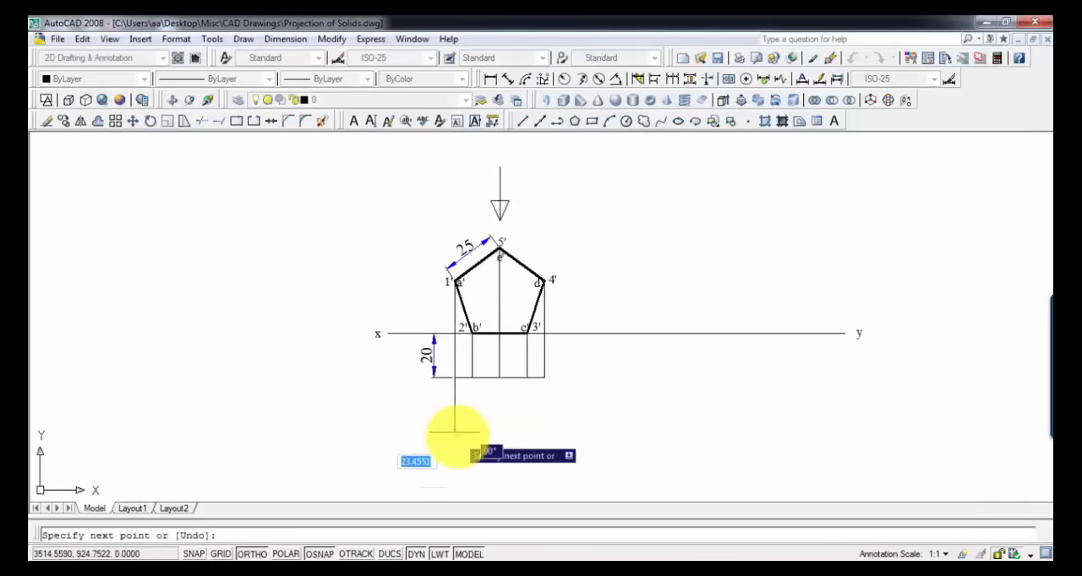
click(441, 380)
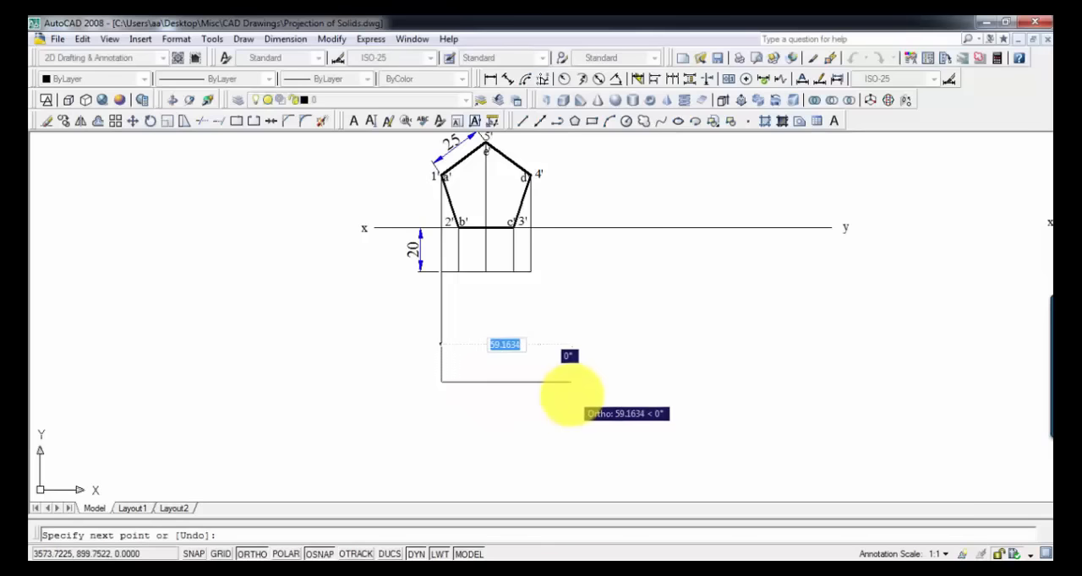
key(Escape)
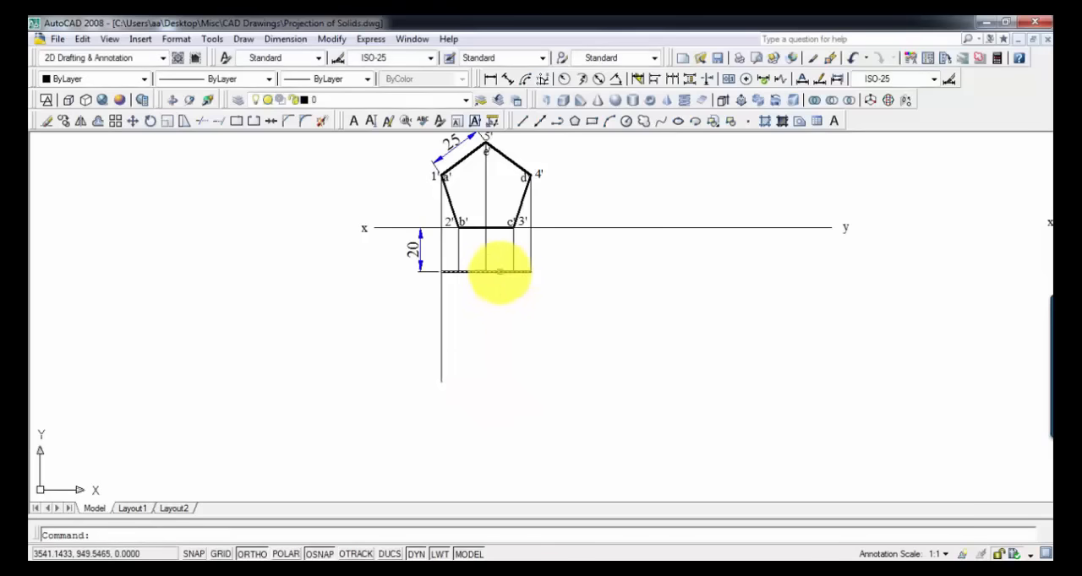
Step: Paste the copied horizontal line at the lower end of the 50 mm vertical and close the rectangle with a vertical line on its right side
key(ctrl+v)
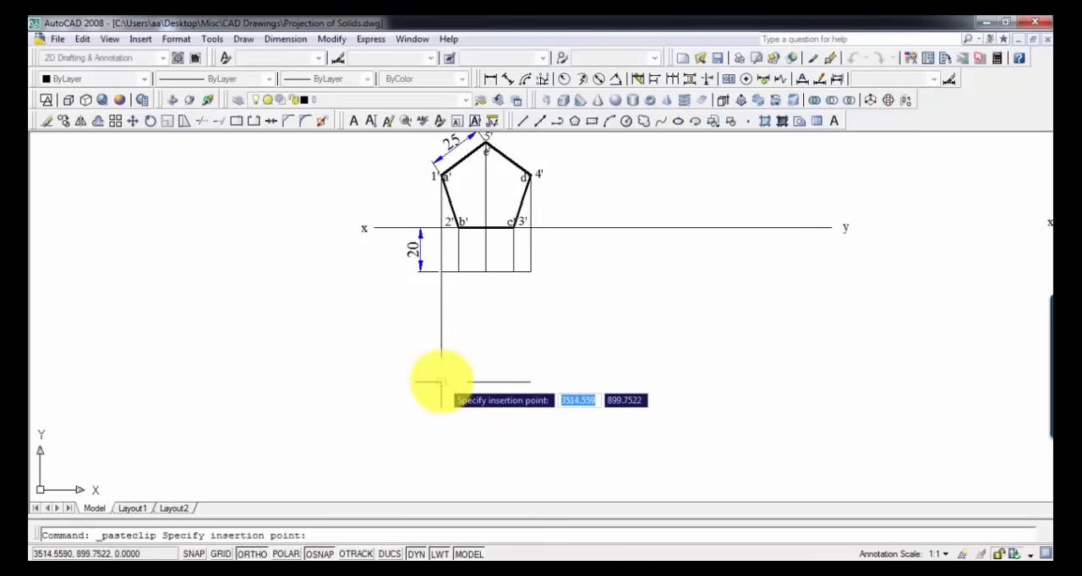
click(440, 382)
scroll(475, 370, up, 5)
key(l)
key(Return)
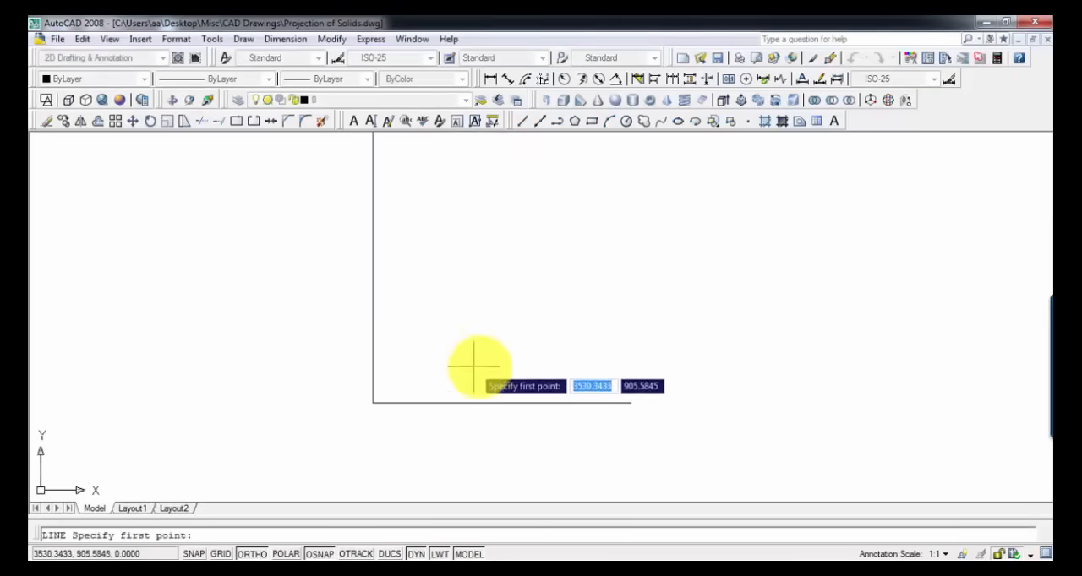
click(630, 402)
scroll(599, 357, down, 2)
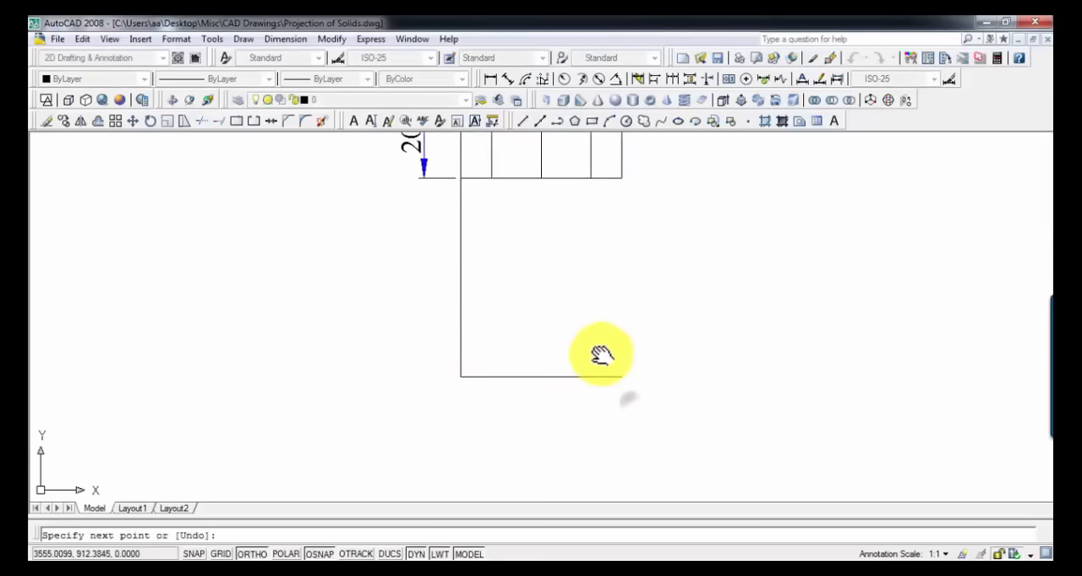
middle_drag(599, 357, 585, 413)
key(Return)
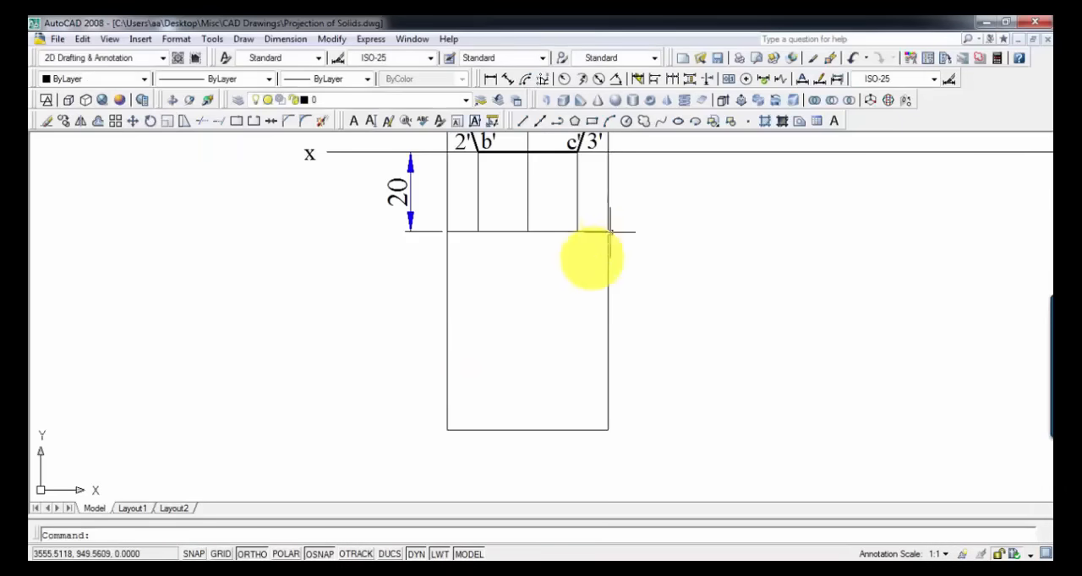
Step: Set the lineweight of the two outer vertical edges of the top-view rectangle to 0.30 mm
middle_drag(585, 267, 602, 414)
middle_drag(553, 341, 538, 412)
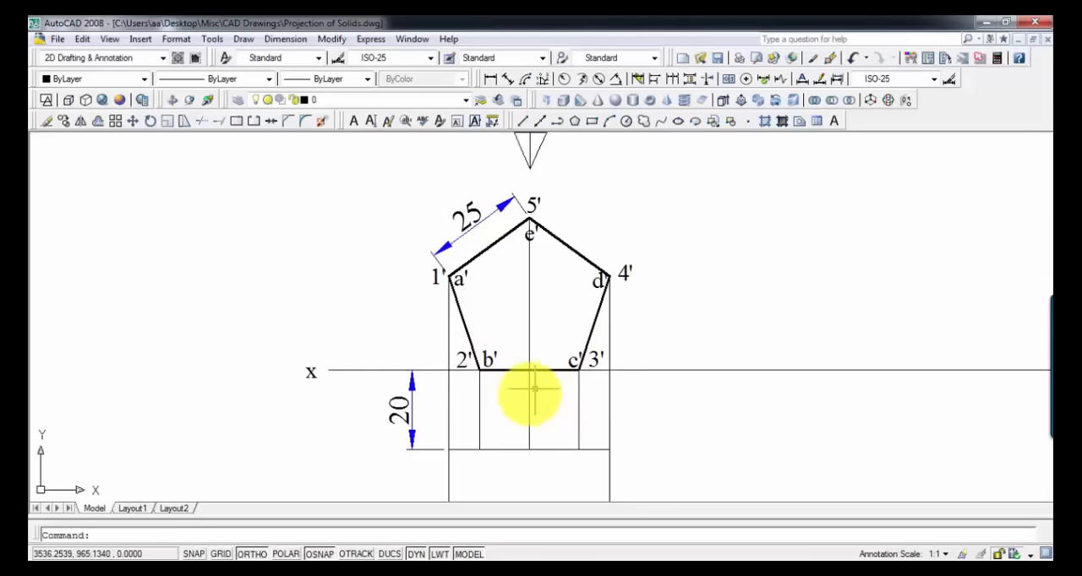
middle_drag(525, 395, 541, 358)
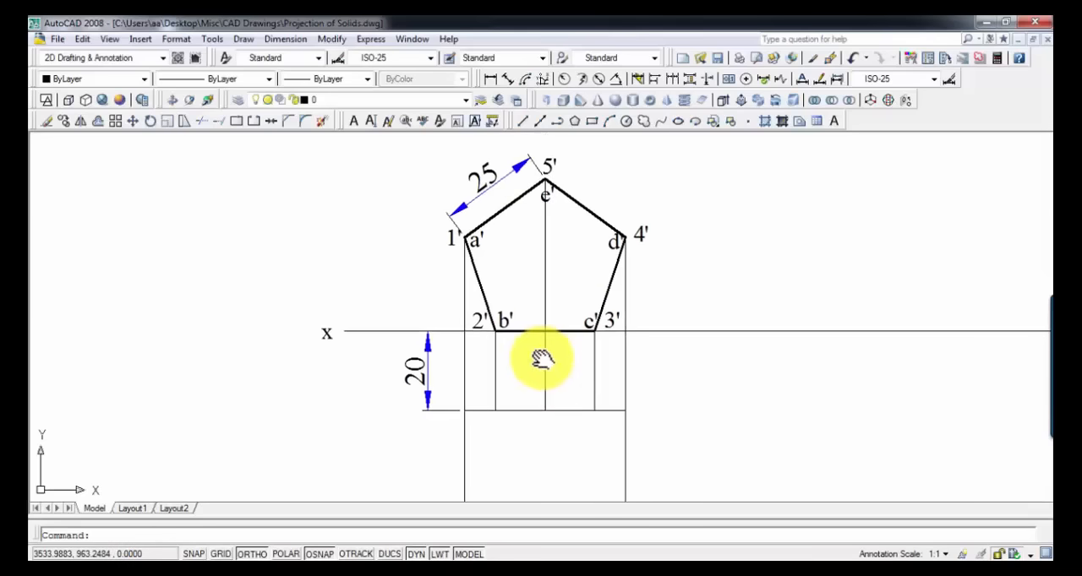
click(464, 451)
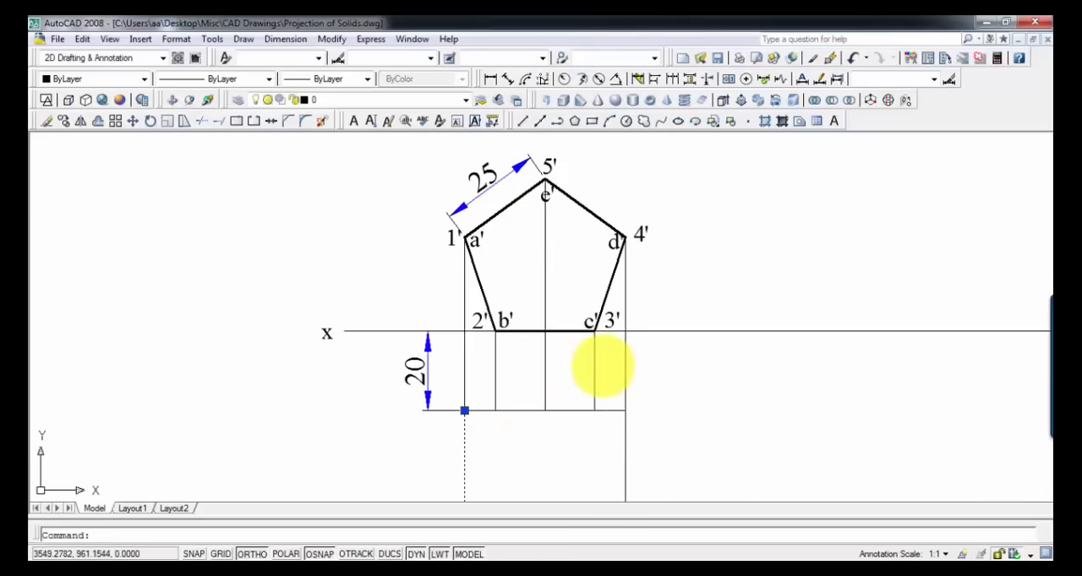
mouse_move(601, 364)
middle_down()
mouse_move(618, 314)
mouse_move(633, 305)
mouse_move(642, 329)
mouse_move(631, 381)
mouse_move(595, 213)
mouse_move(625, 292)
mouse_move(628, 357)
mouse_move(548, 399)
mouse_move(495, 294)
middle_up()
scroll(626, 292, down, 2)
scroll(626, 292, up, 5)
scroll(548, 400, down, 2)
middle_drag(584, 417, 591, 249)
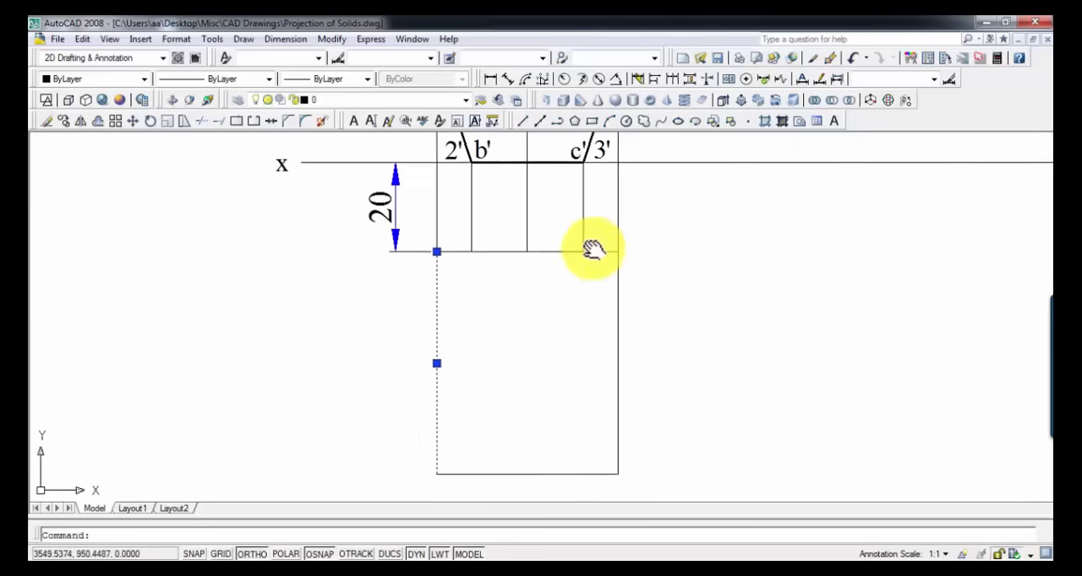
click(617, 309)
click(358, 82)
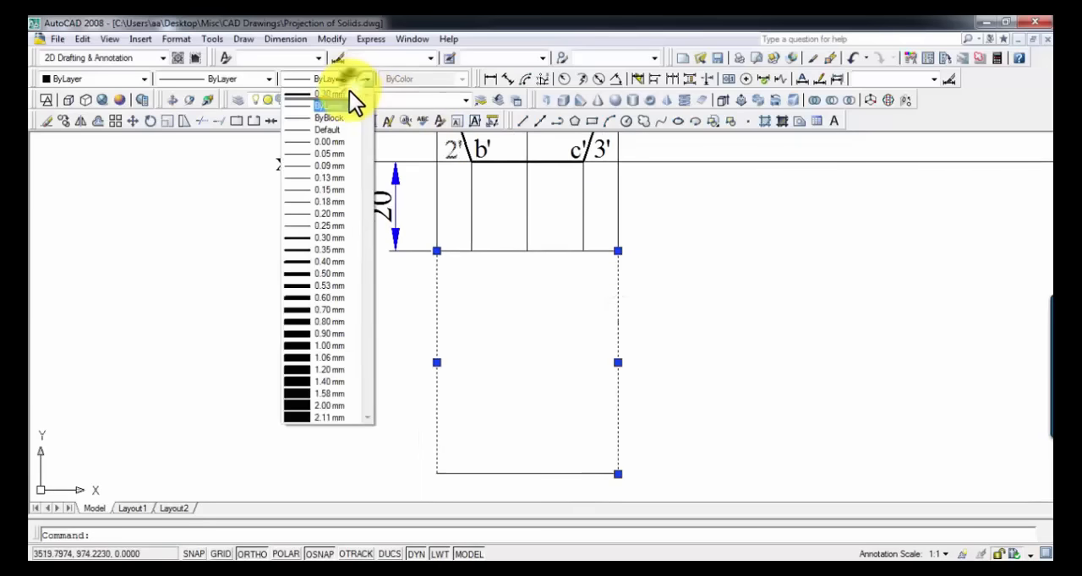
click(346, 102)
Step: Draw a 50 mm vertical line downward from the foot of the 5' projector and set its lineweight to 0.30 mm
text(l)
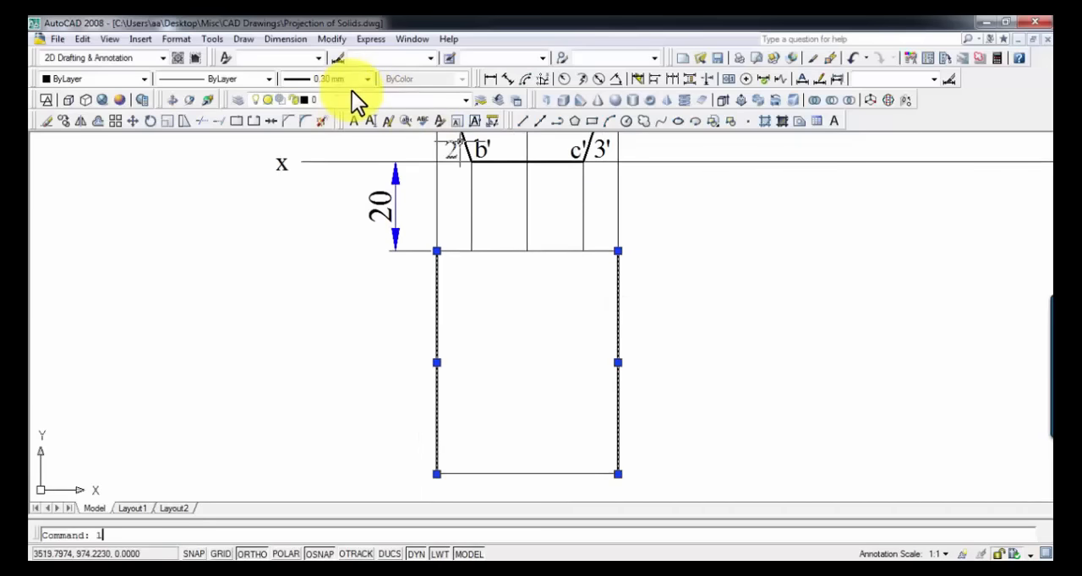
key(Return)
click(526, 250)
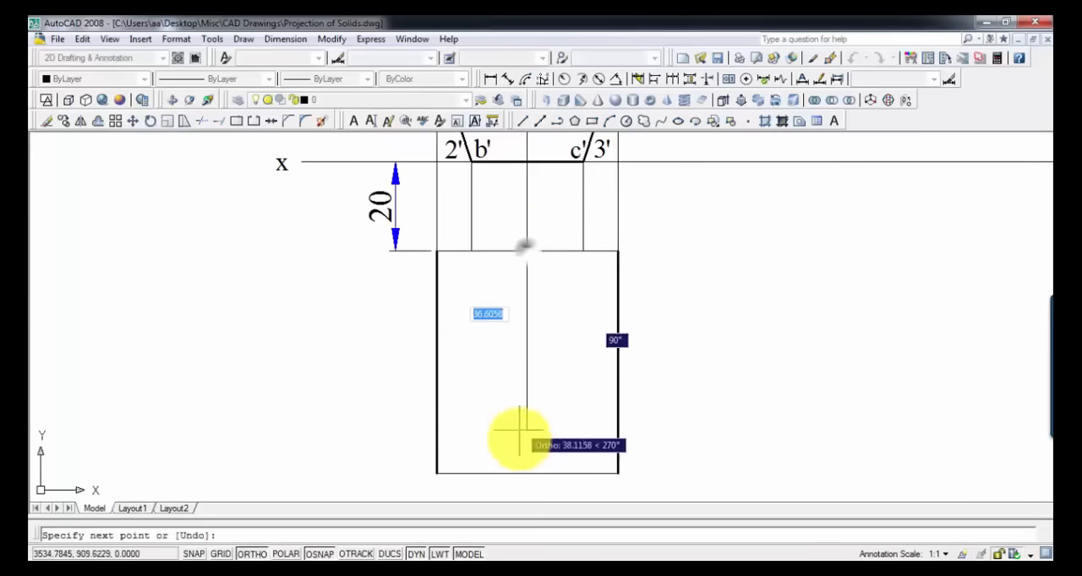
text(50)
key(Return)
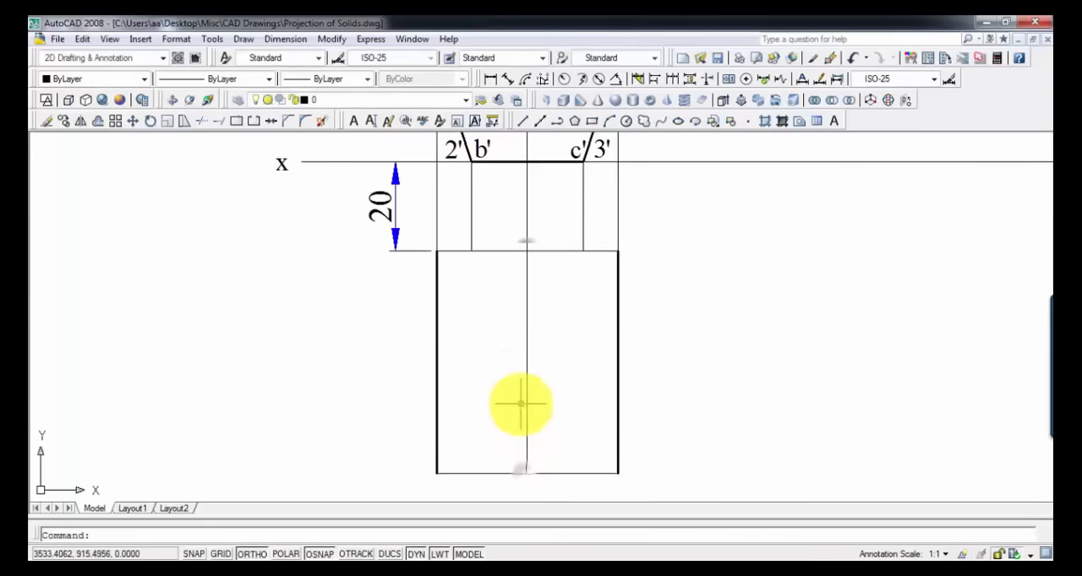
click(526, 398)
click(353, 76)
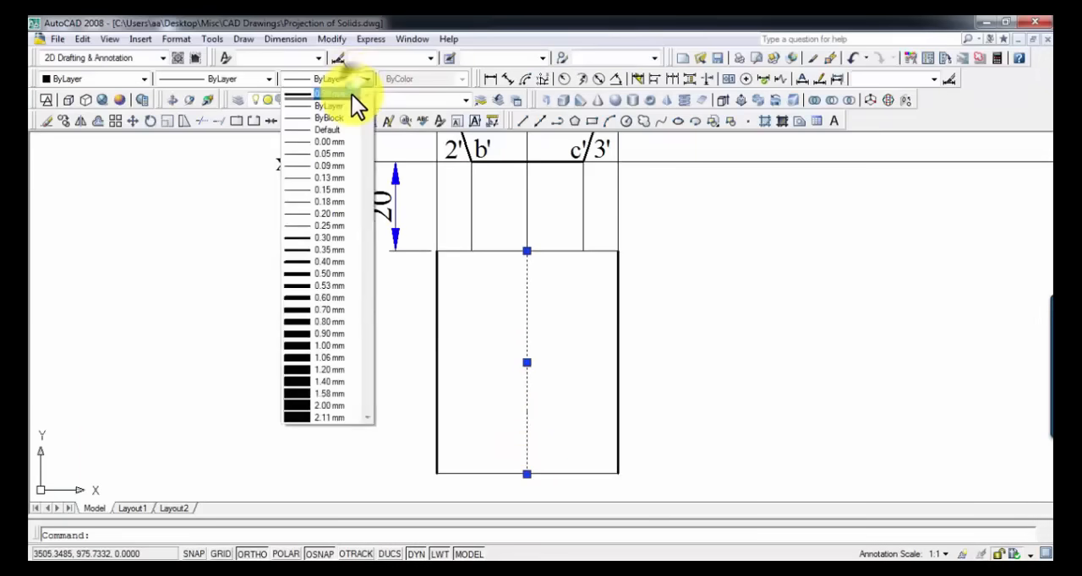
click(351, 95)
key(Return)
Step: Draw a vertical line from the foot of the 2' projector down to the rectangle's lower edge
text(l)
key(Return)
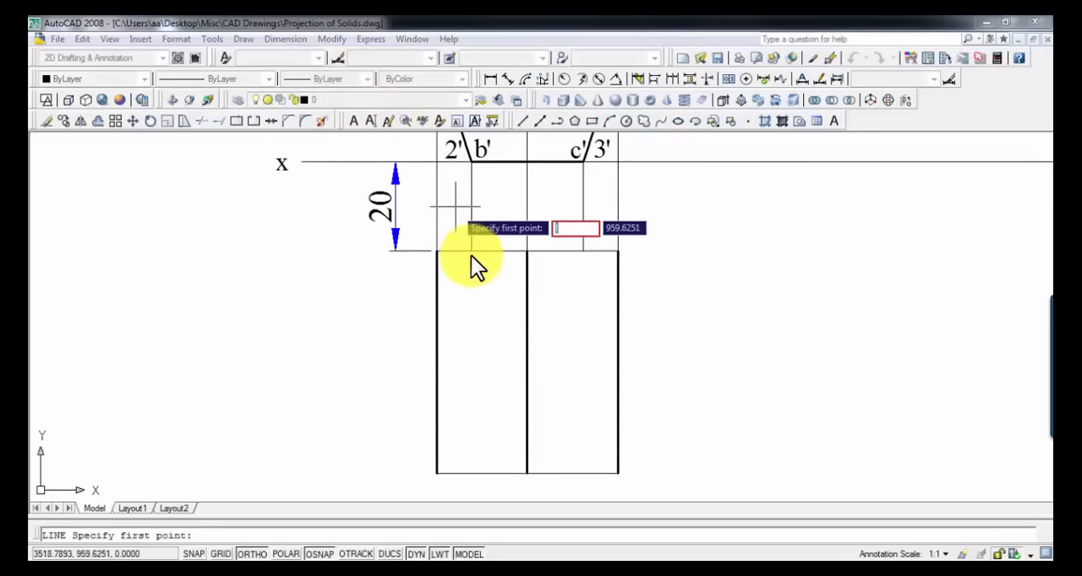
key(Escape)
text(l)
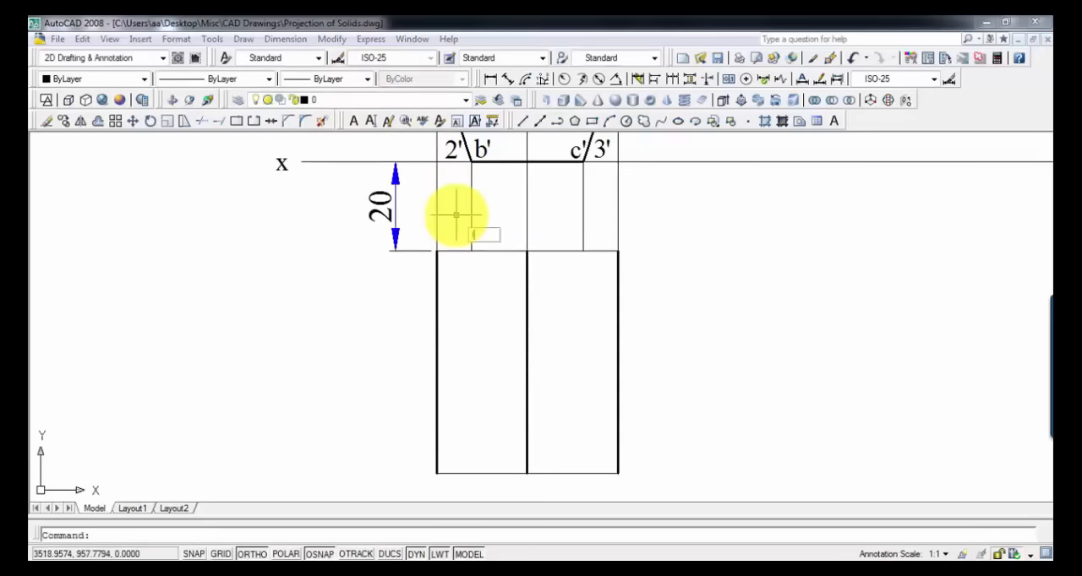
key(Return)
click(469, 249)
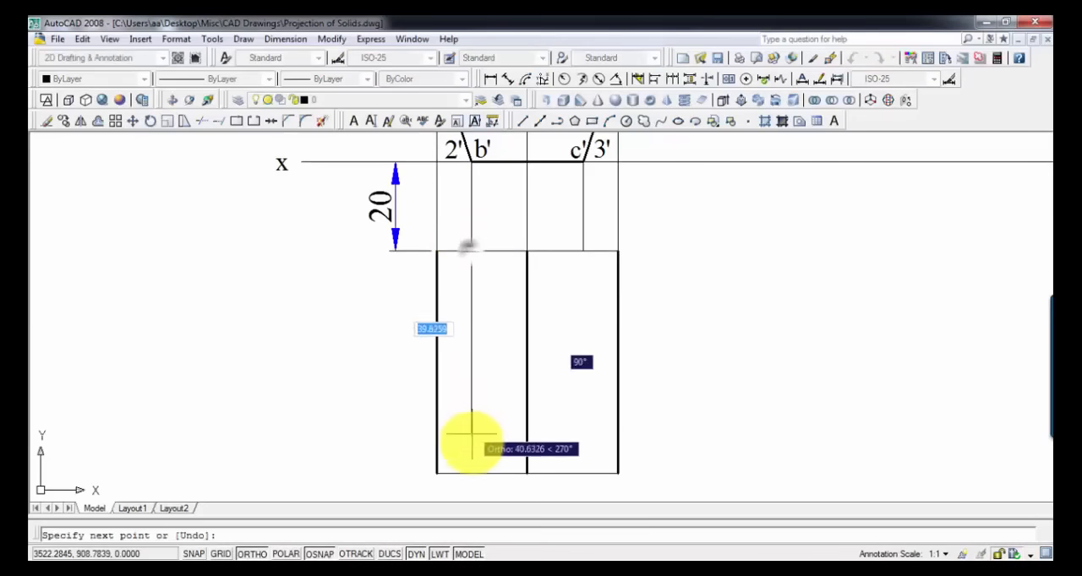
click(471, 473)
key(Return)
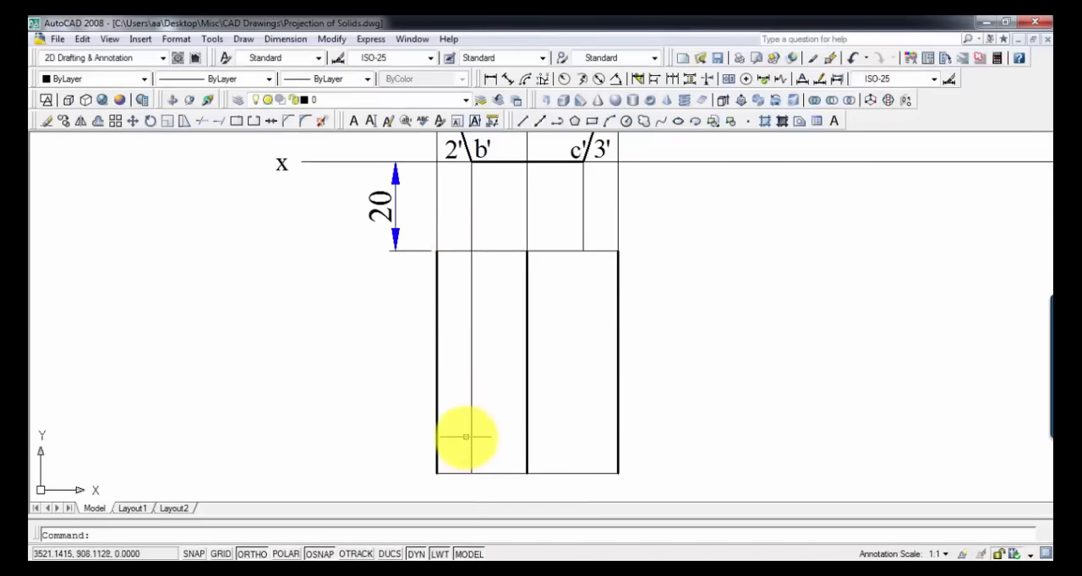
Step: Draw a vertical line from the foot of the 3' projector down to the rectangle's lower edge
text(l)
key(Return)
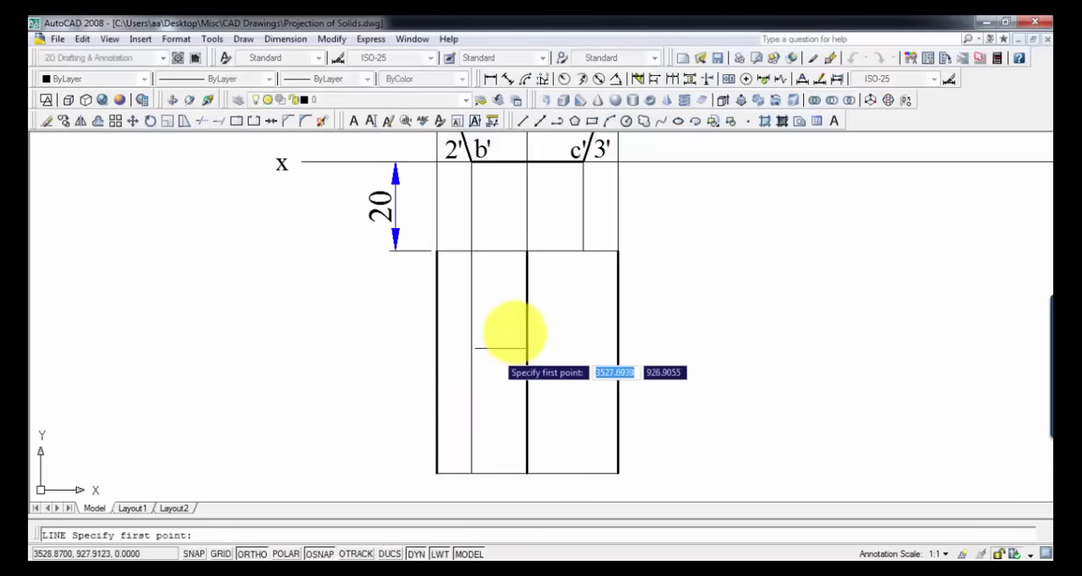
click(581, 251)
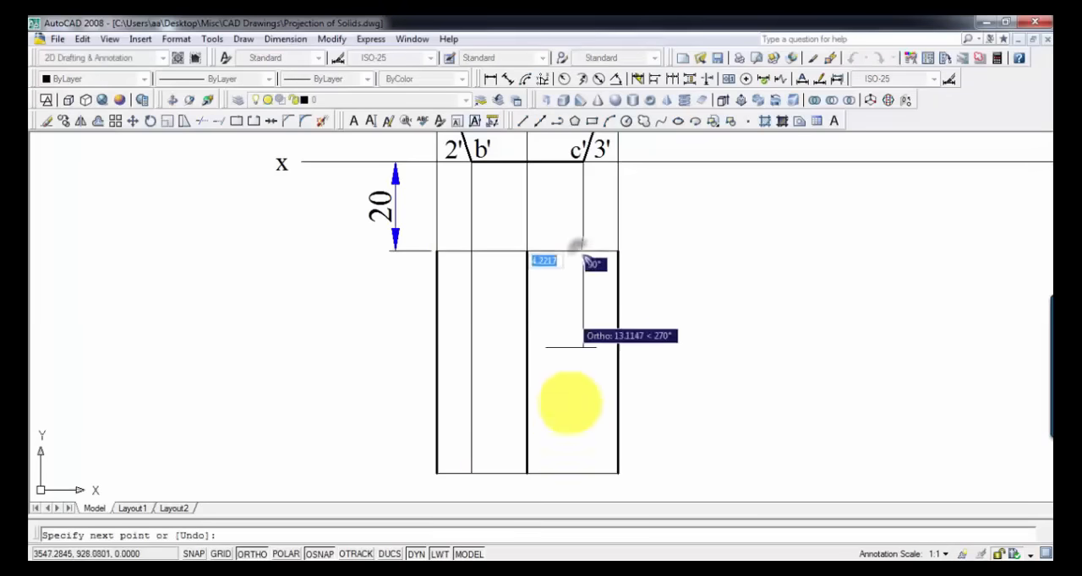
click(583, 474)
key(Return)
Step: Change the linetype of the two inner lines below 2' and 3' to HIDDEN2
click(597, 434)
click(575, 409)
click(507, 389)
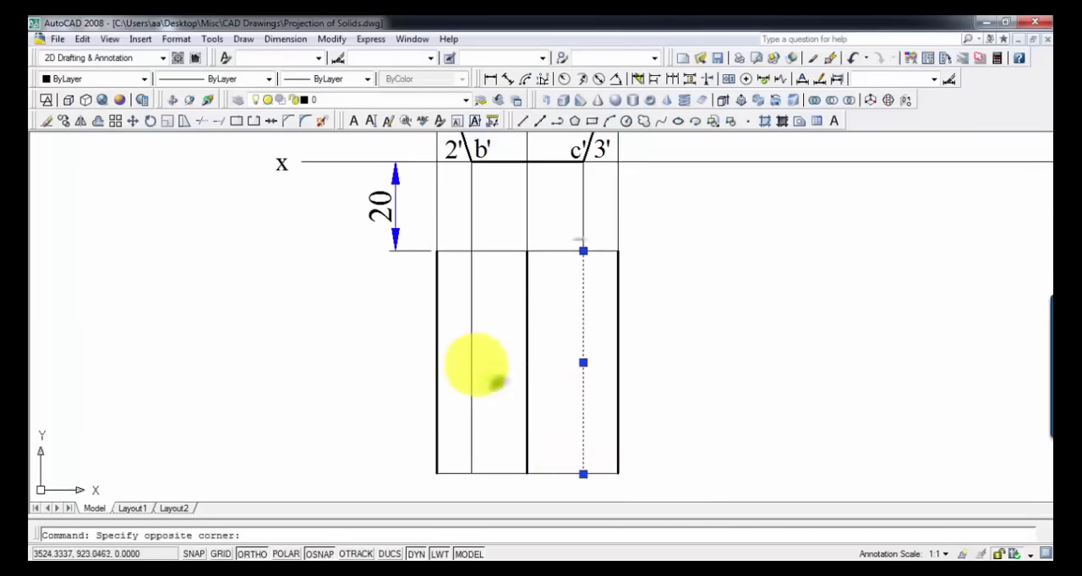
click(464, 351)
click(263, 79)
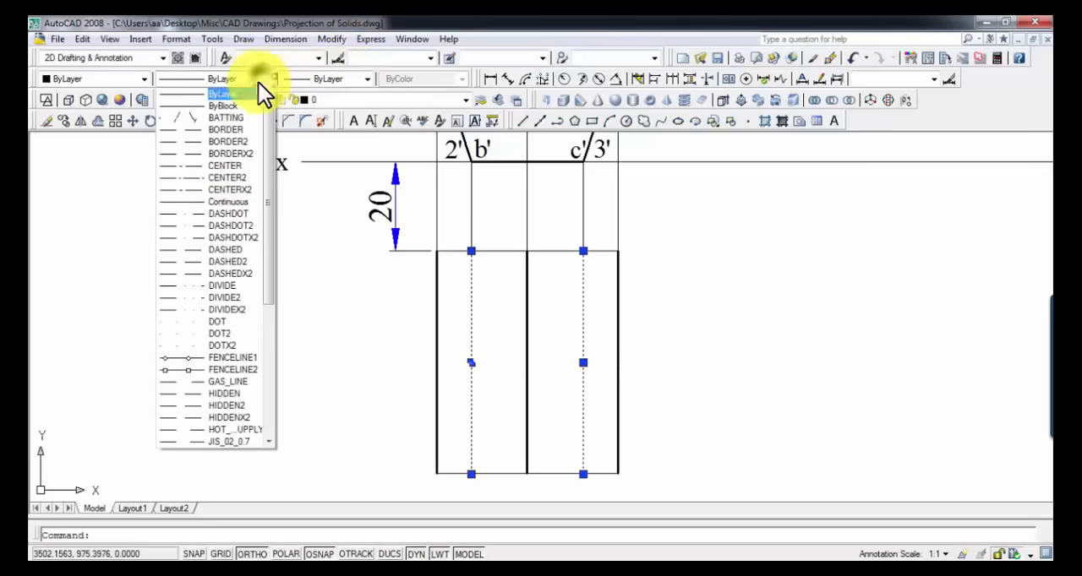
click(247, 405)
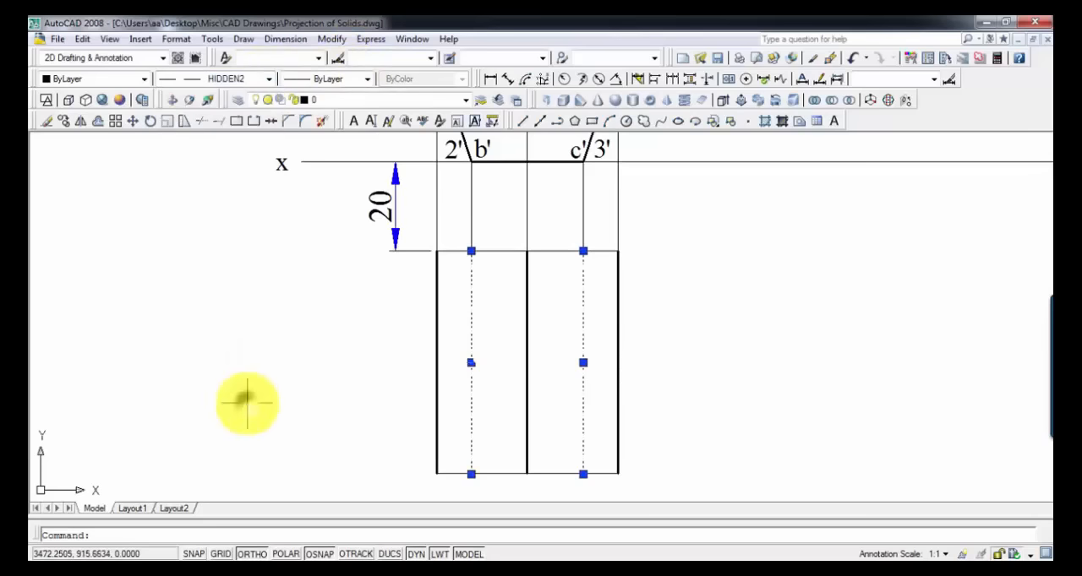
key(Escape)
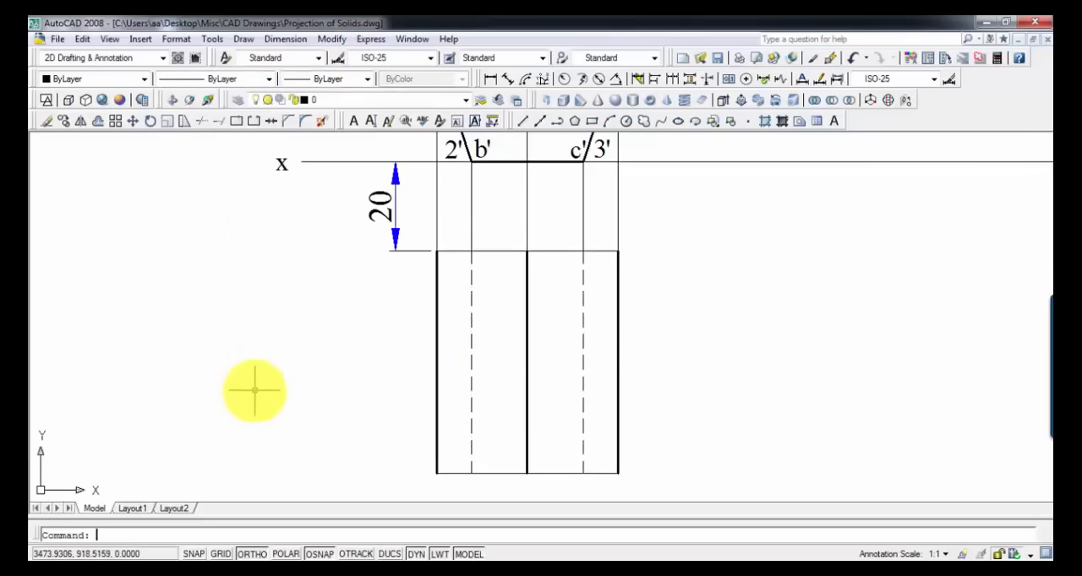
Step: Set the lineweight of the rectangle's upper and lower horizontal edges to 0.30 mm
click(489, 250)
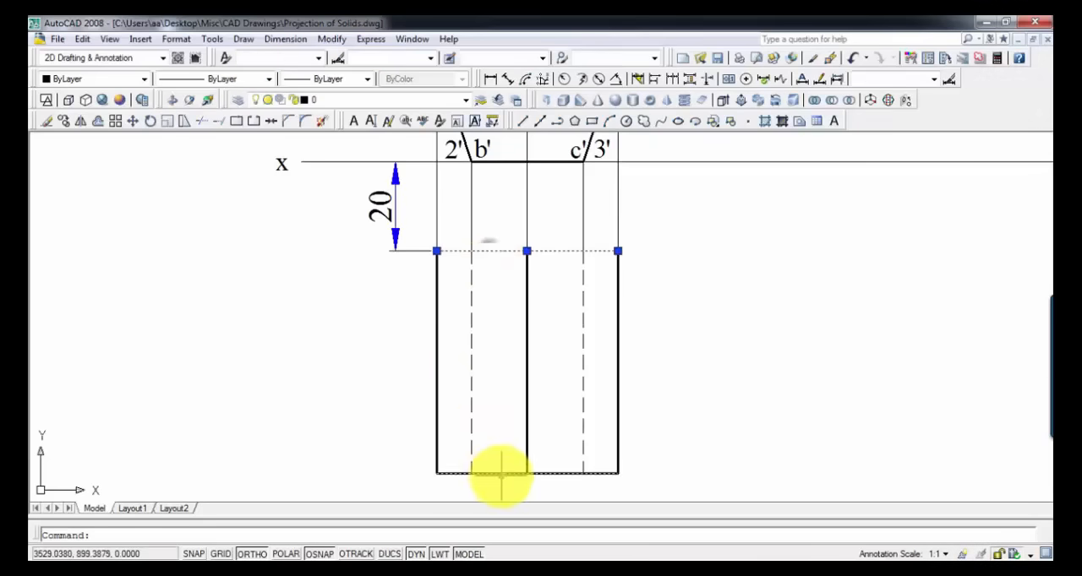
click(501, 475)
click(505, 479)
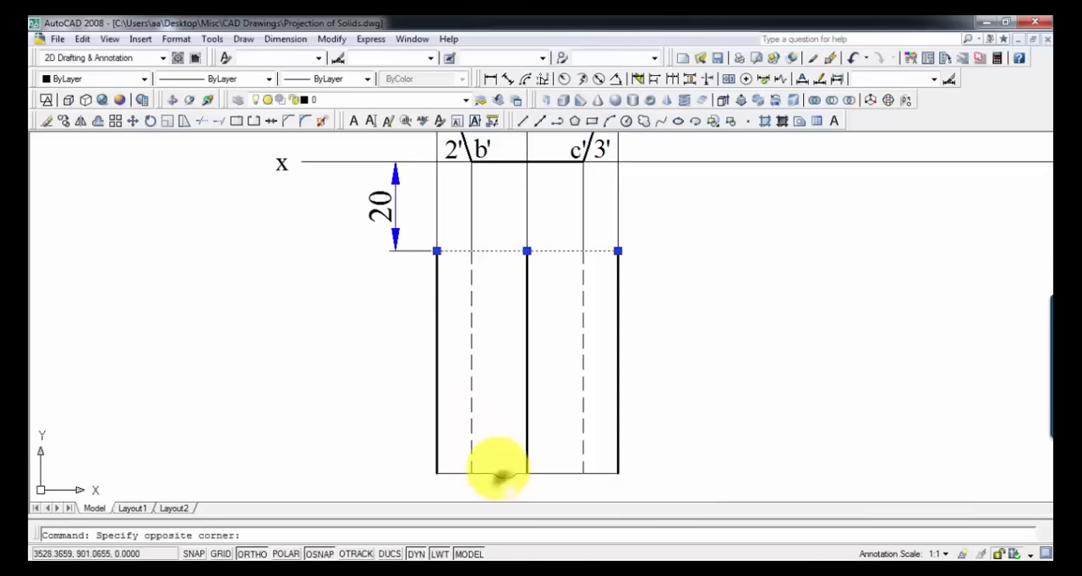
click(500, 475)
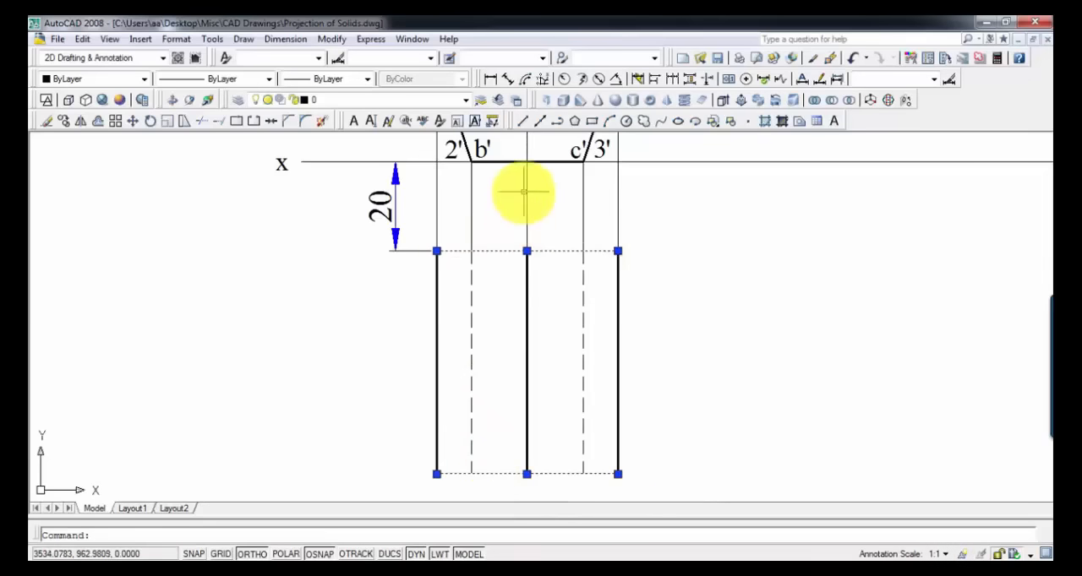
scroll(524, 193, down, 2)
middle_drag(523, 212, 517, 312)
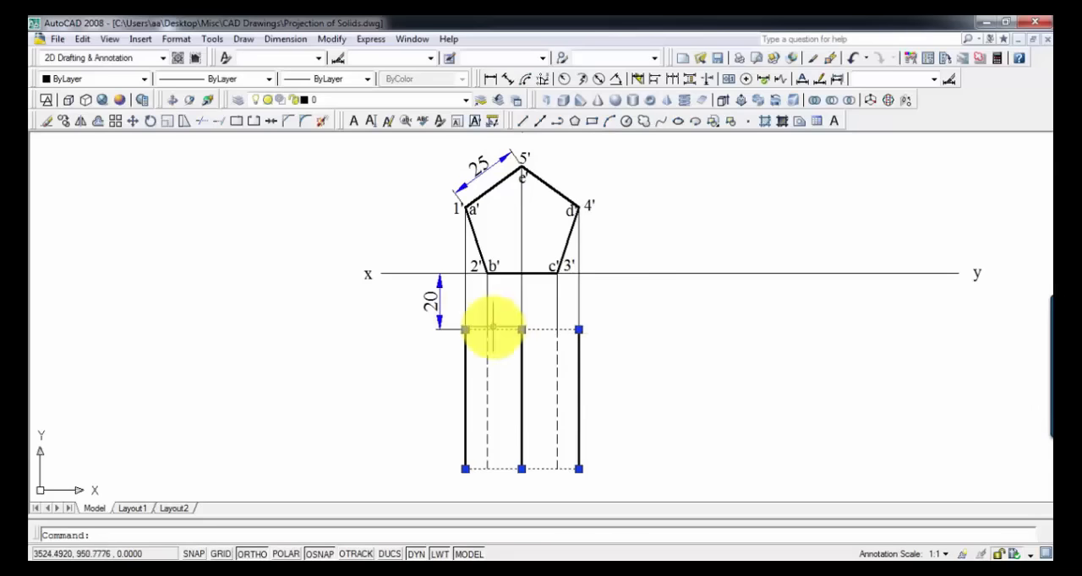
click(222, 80)
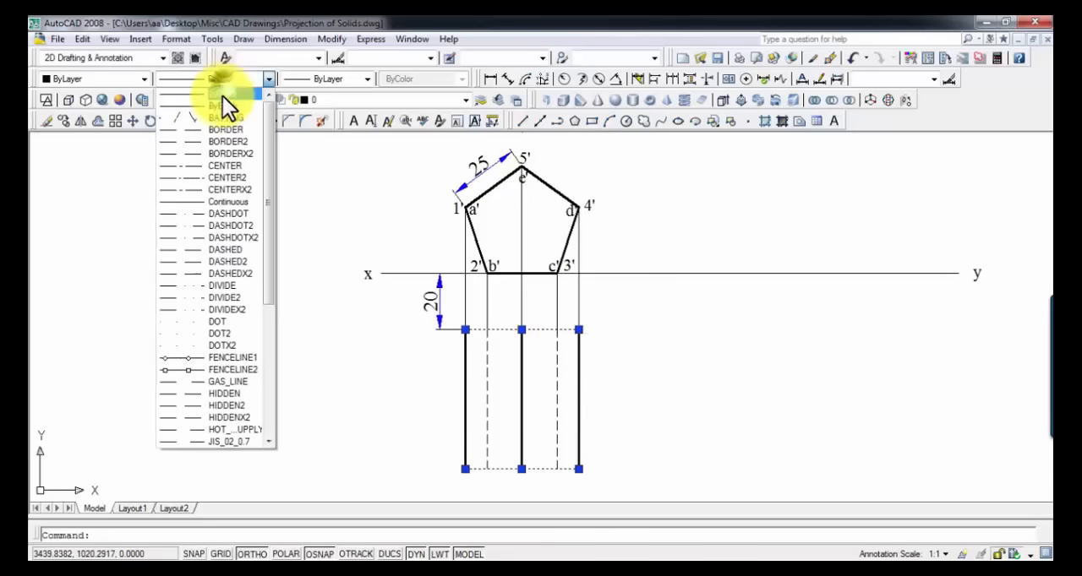
click(361, 82)
click(361, 82)
click(348, 94)
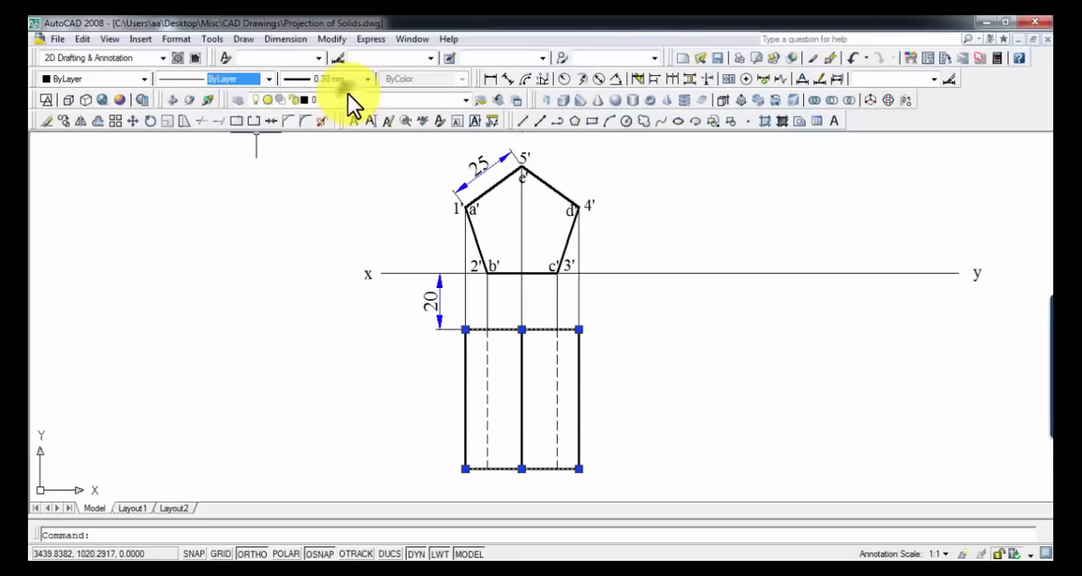
key(Escape)
Step: Paste a copy of the a' label below the rectangle's lower-left corner and change its text to a
mouse_move(479, 446)
middle_down()
mouse_move(489, 413)
mouse_move(492, 443)
middle_up()
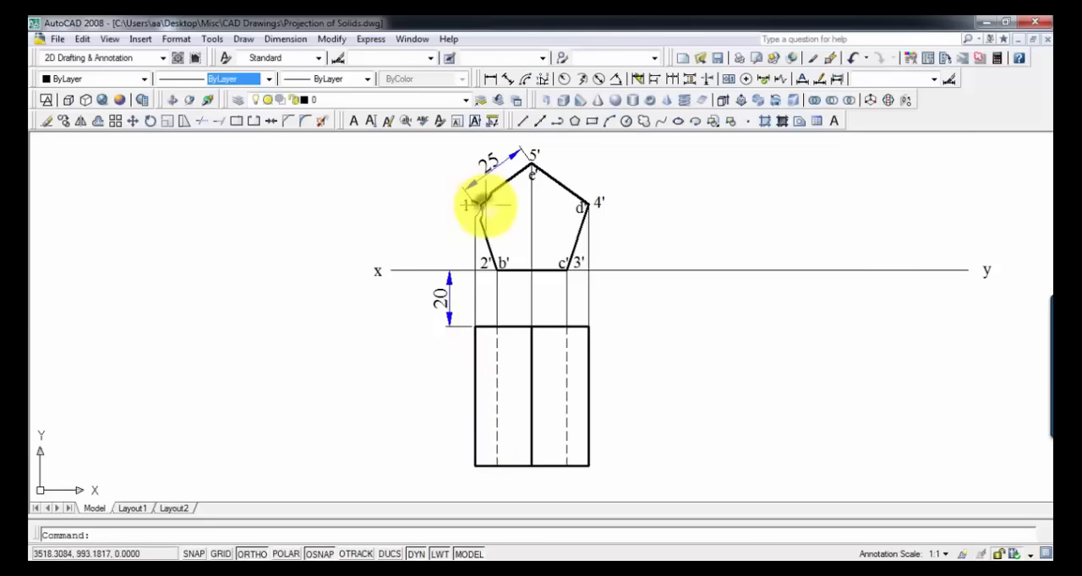
key(ctrl+v)
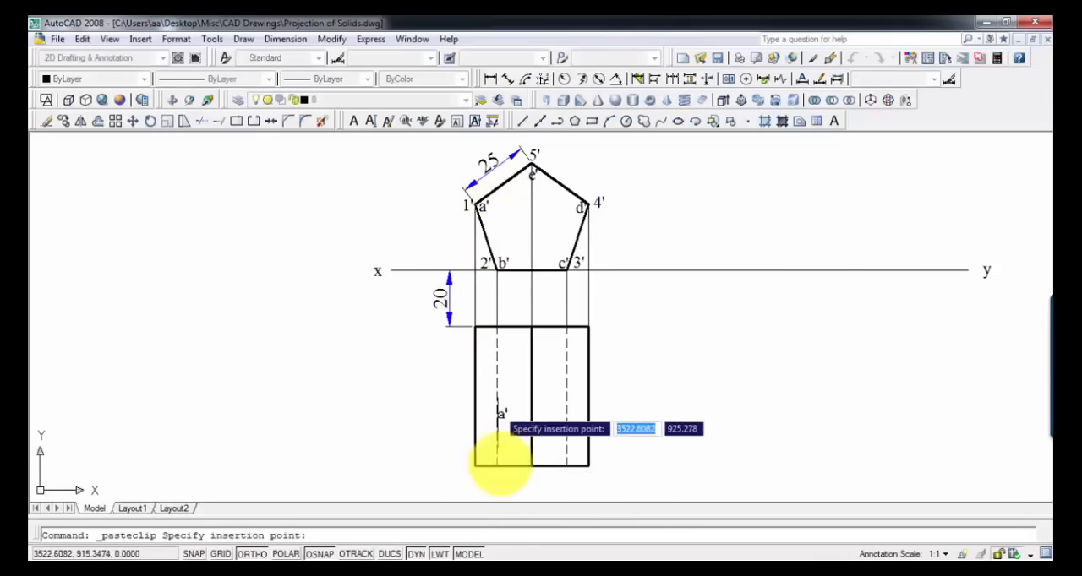
scroll(473, 464, up, 2)
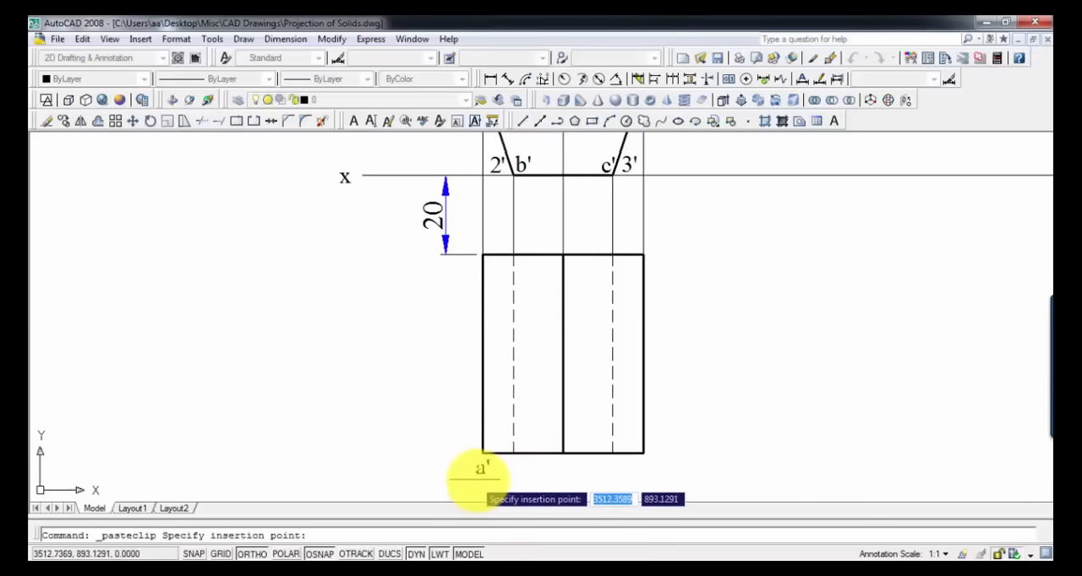
click(481, 472)
double_click(481, 471)
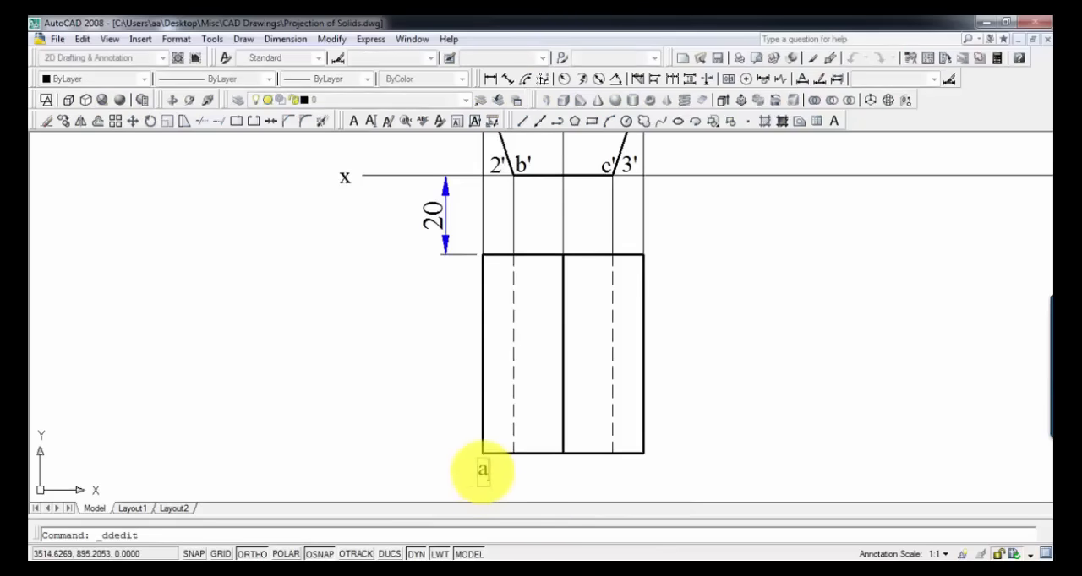
key(Return)
key(Return)
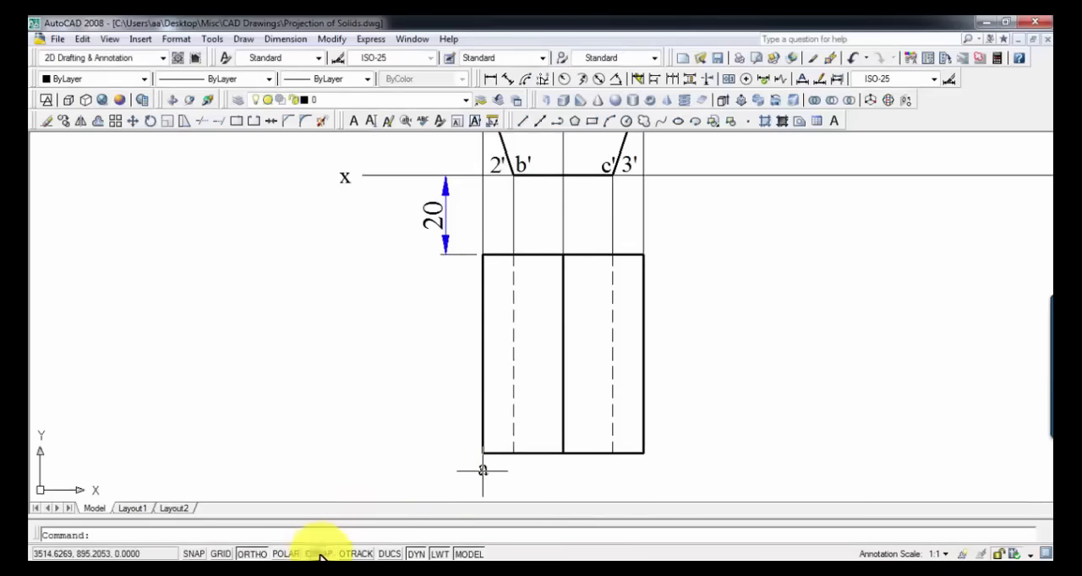
Step: Paste a copy of the a' label below the foot of the rectangle's first dashed line and change its text to b
key(ctrl+v)
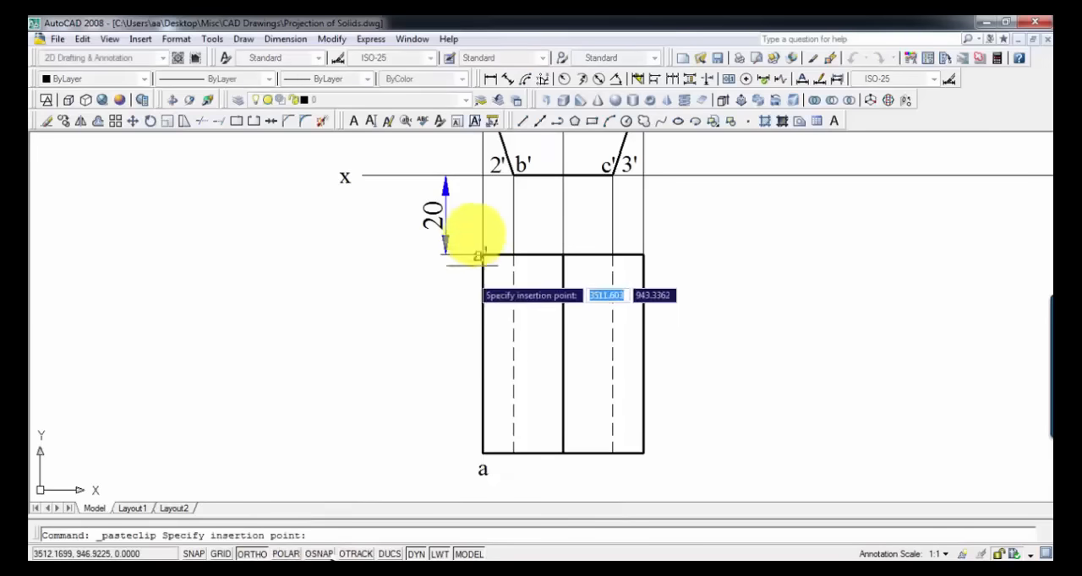
click(507, 482)
double_click(512, 472)
text(b)
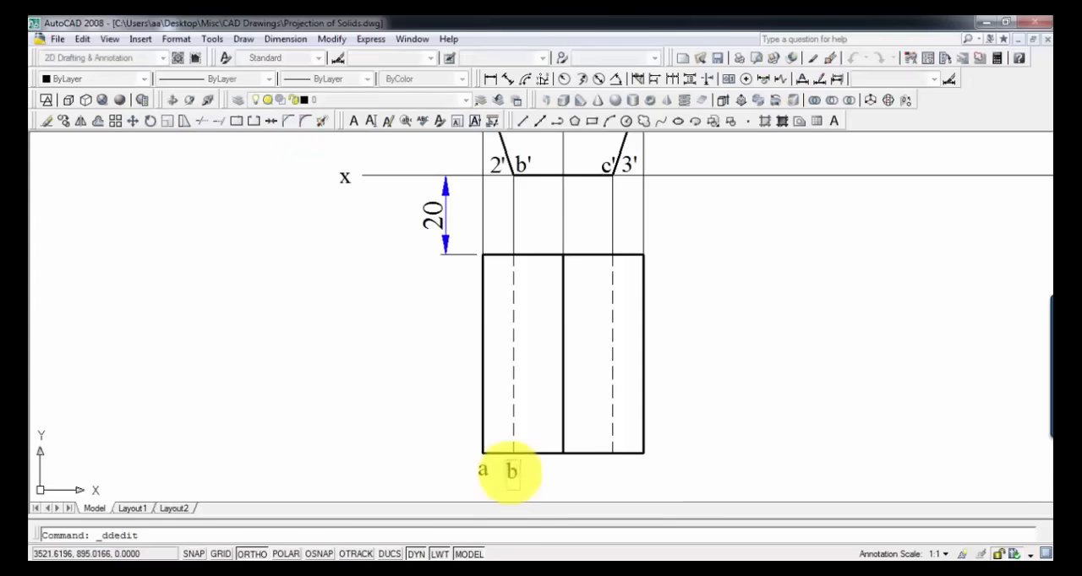
key(Return)
key(Return)
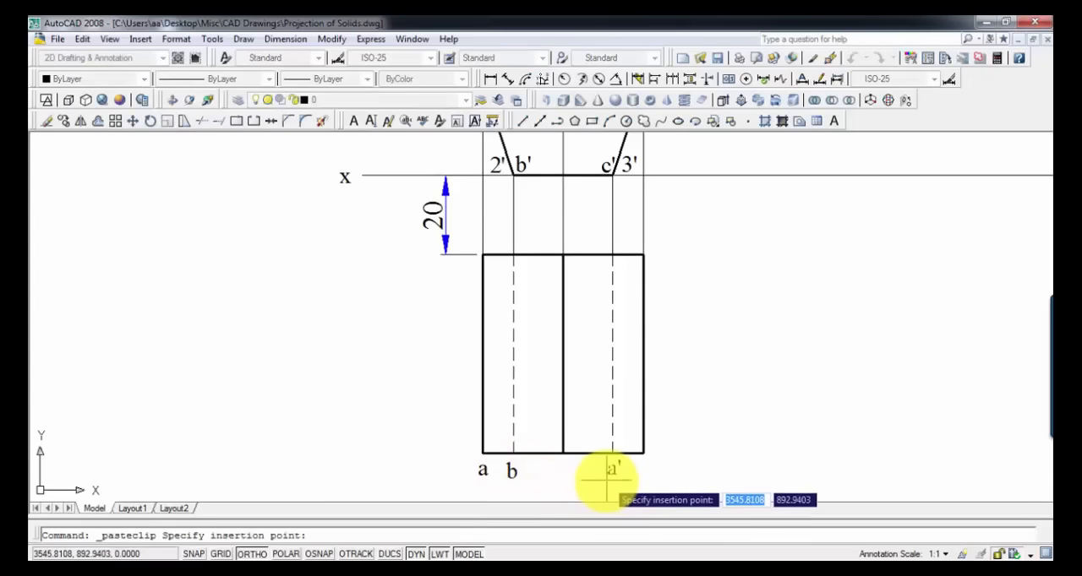
Step: Add a copy of the a' label below the foot of the second dashed line and change its text to c
click(605, 481)
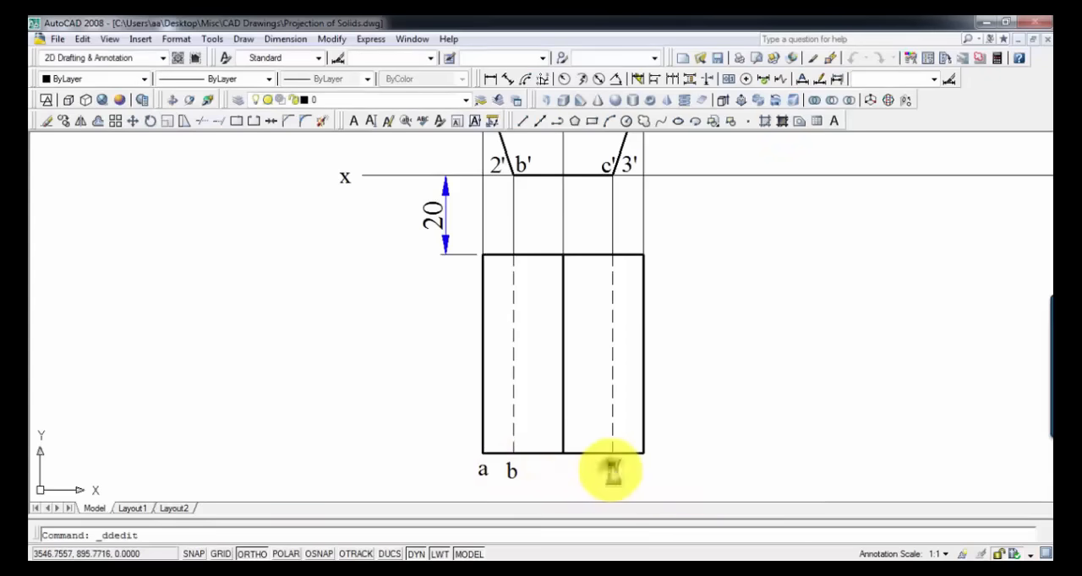
text(c)
key(Return)
key(Return)
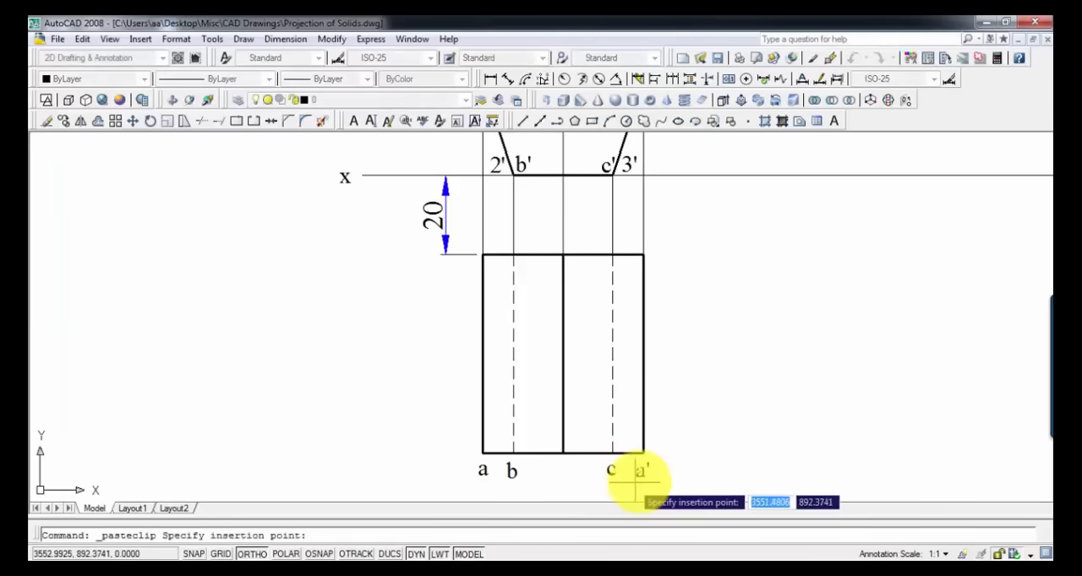
Step: Add a copy of the a' label below the rectangle's lower-right corner and change its text to d
key(Escape)
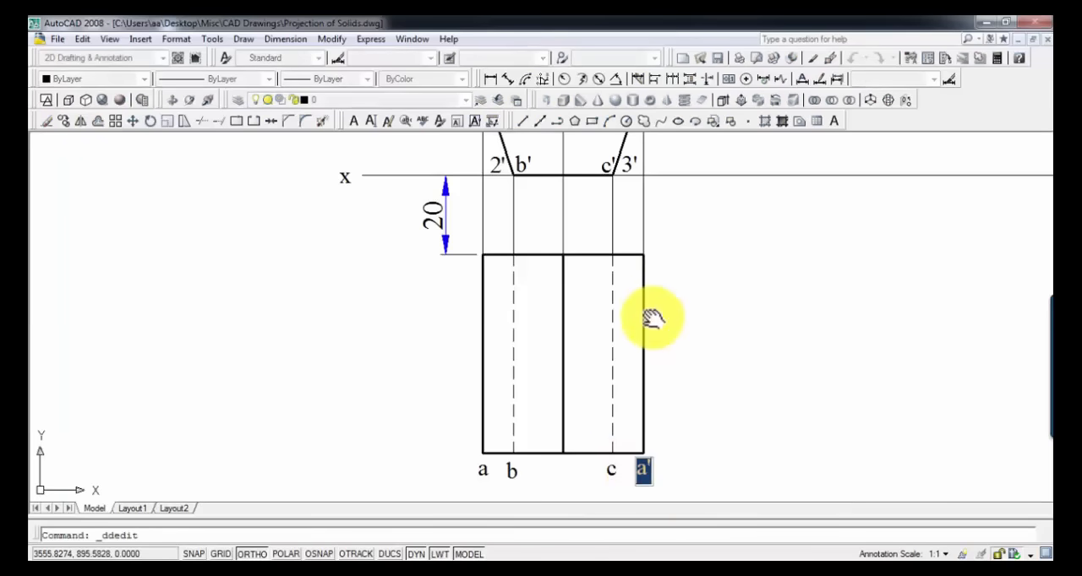
middle_drag(671, 282, 660, 300)
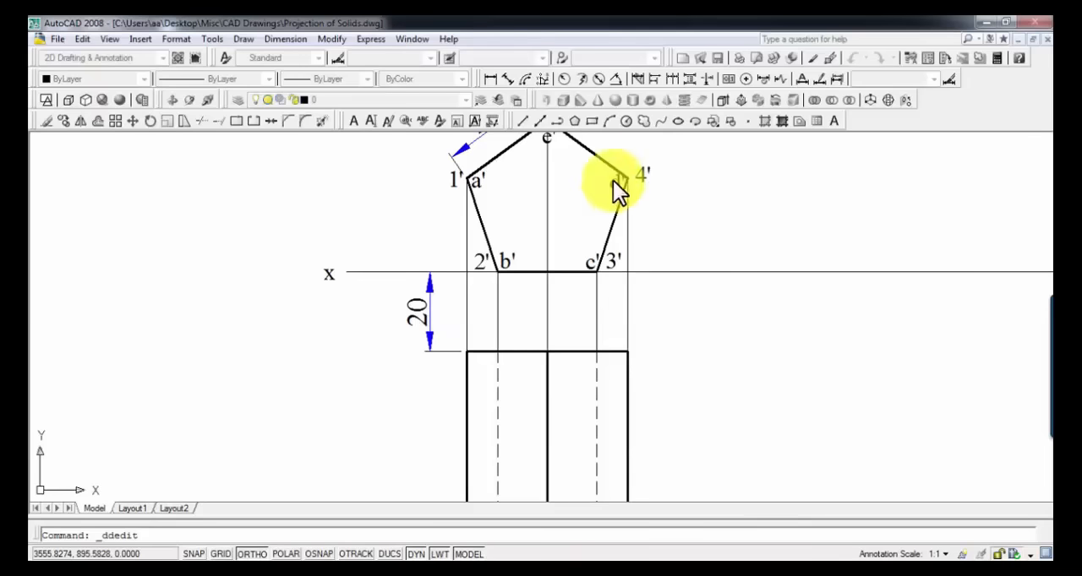
middle_drag(632, 263, 649, 54)
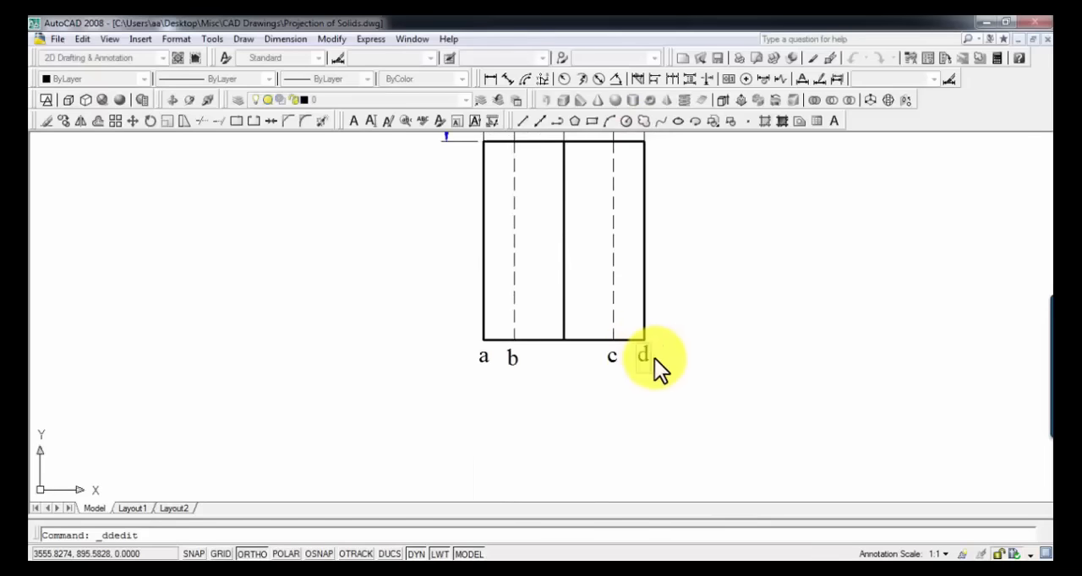
key(Return)
key(Return)
Step: Paste a copy of the a' label below the foot of the rectangle's solid middle line and change its text to e
scroll(526, 210, down, 2)
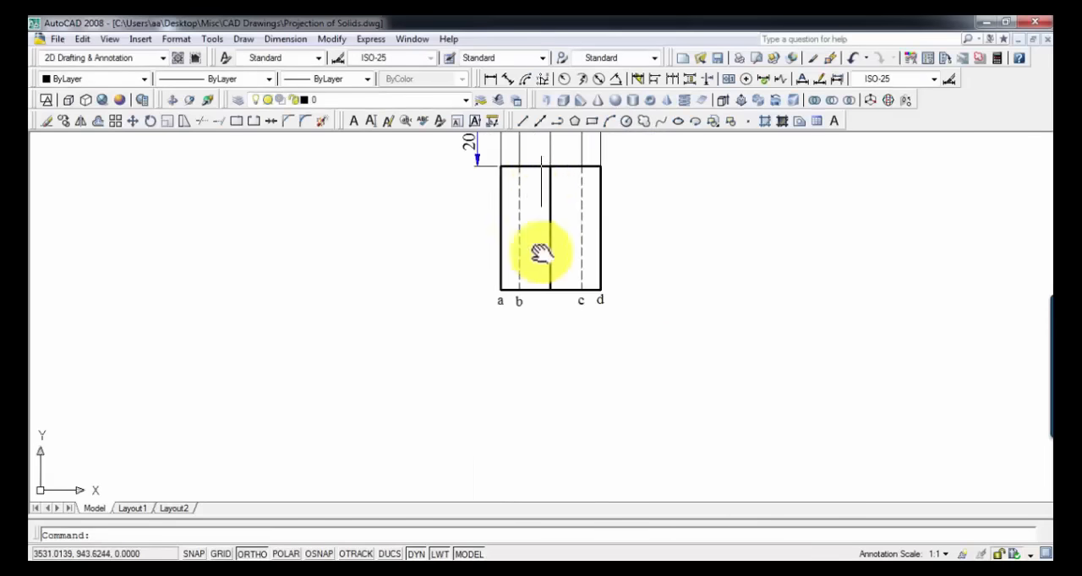
middle_drag(541, 252, 541, 460)
scroll(553, 253, up, 4)
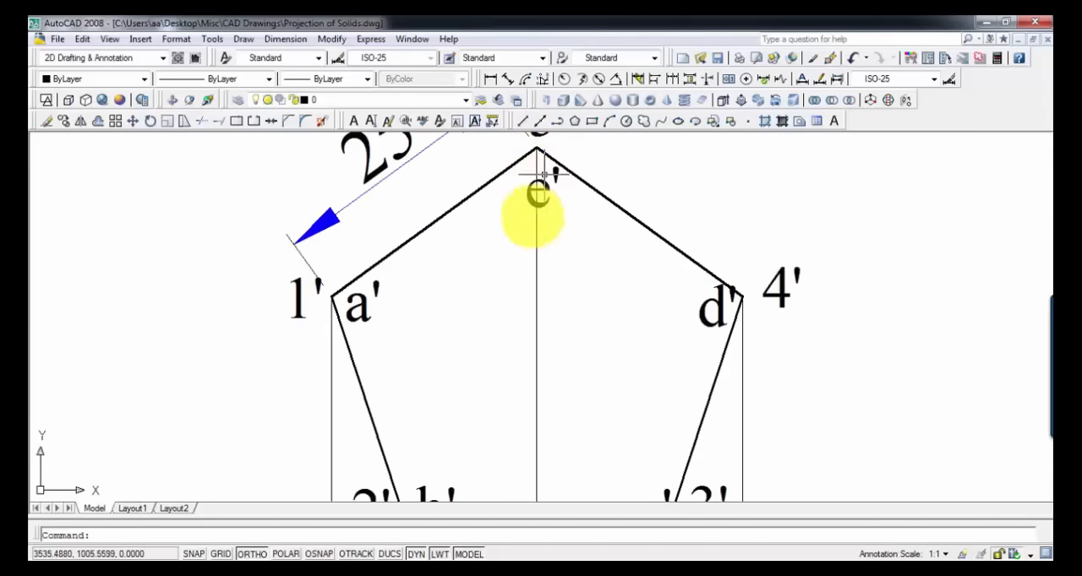
scroll(518, 400, down, 2)
scroll(554, 173, down, 14)
mouse_move(644, 238)
middle_down()
mouse_move(702, 167)
mouse_move(623, 278)
mouse_move(641, 272)
middle_up()
scroll(629, 275, up, 8)
scroll(584, 296, up, 8)
middle_drag(635, 206, 603, 234)
key(ctrl+v)
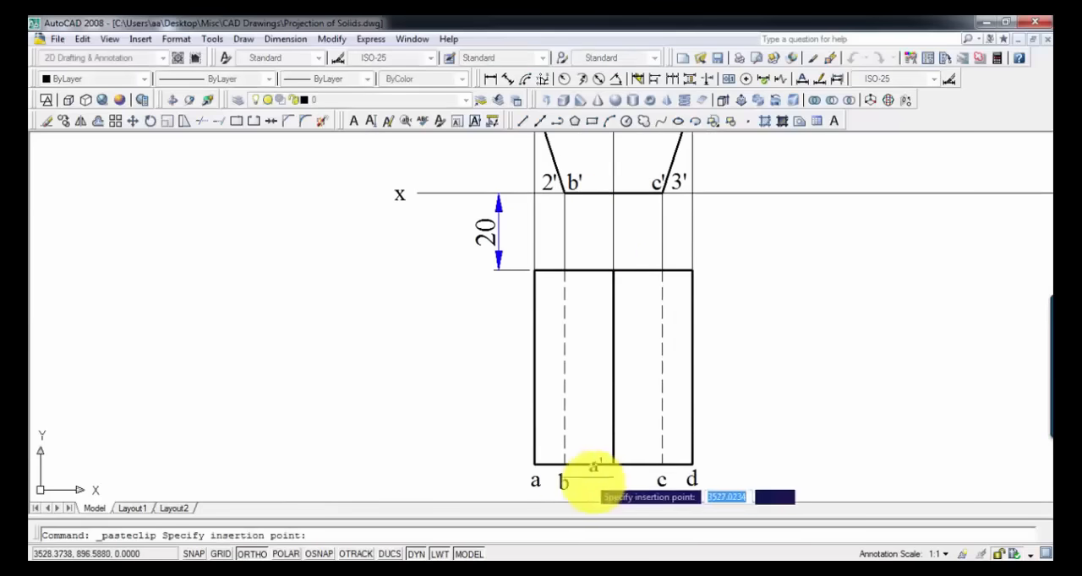
middle_drag(594, 479, 608, 414)
click(608, 438)
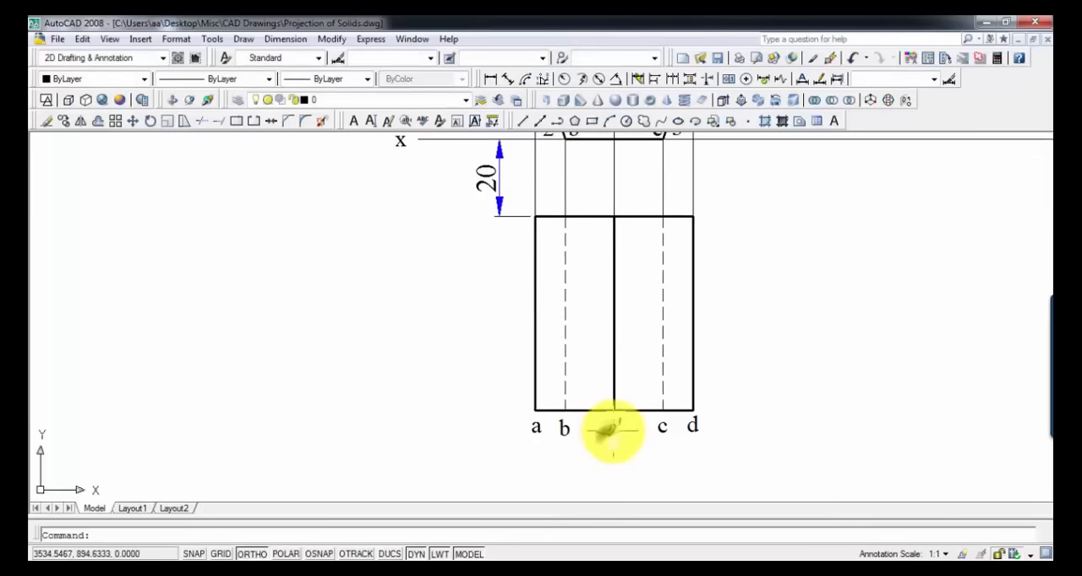
double_click(610, 429)
text(e)
key(Return)
key(Return)
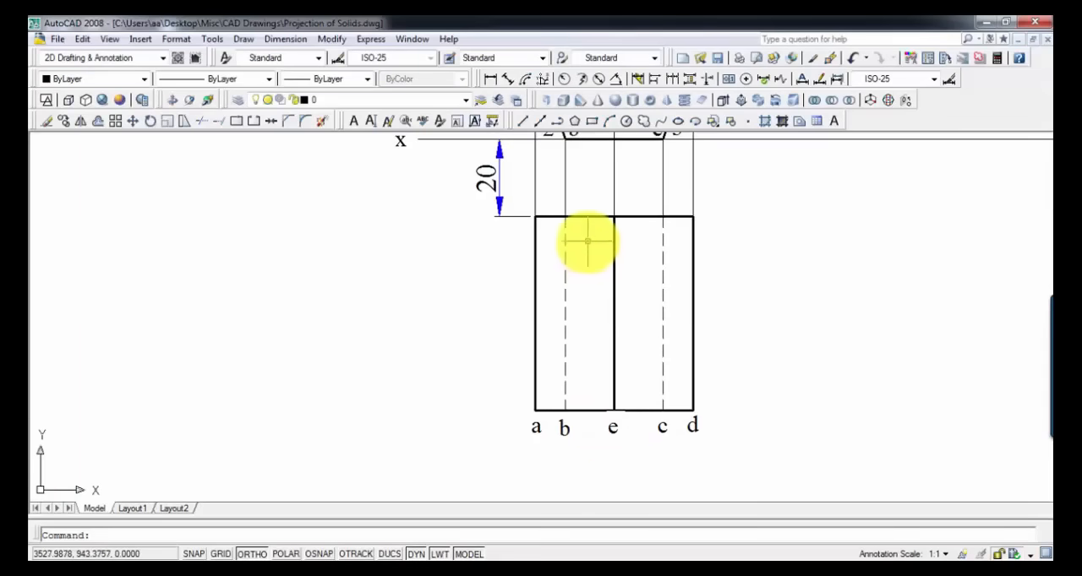
Step: Paste a copy of the a' label above the rectangle's upper-left corner and change its text to 1
mouse_move(588, 242)
middle_down()
mouse_move(572, 386)
mouse_move(592, 199)
middle_up()
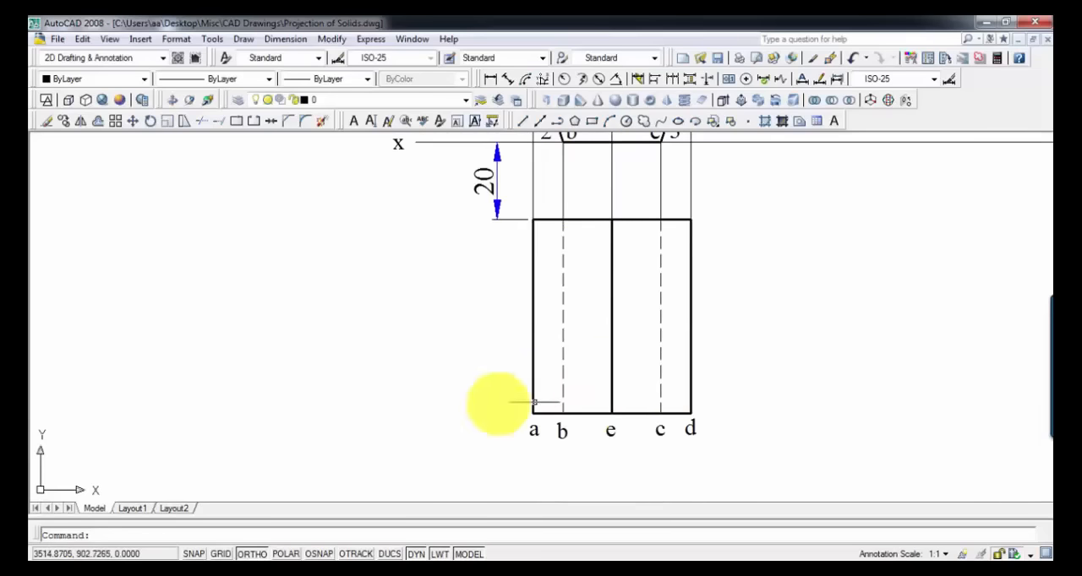
middle_drag(613, 307, 615, 380)
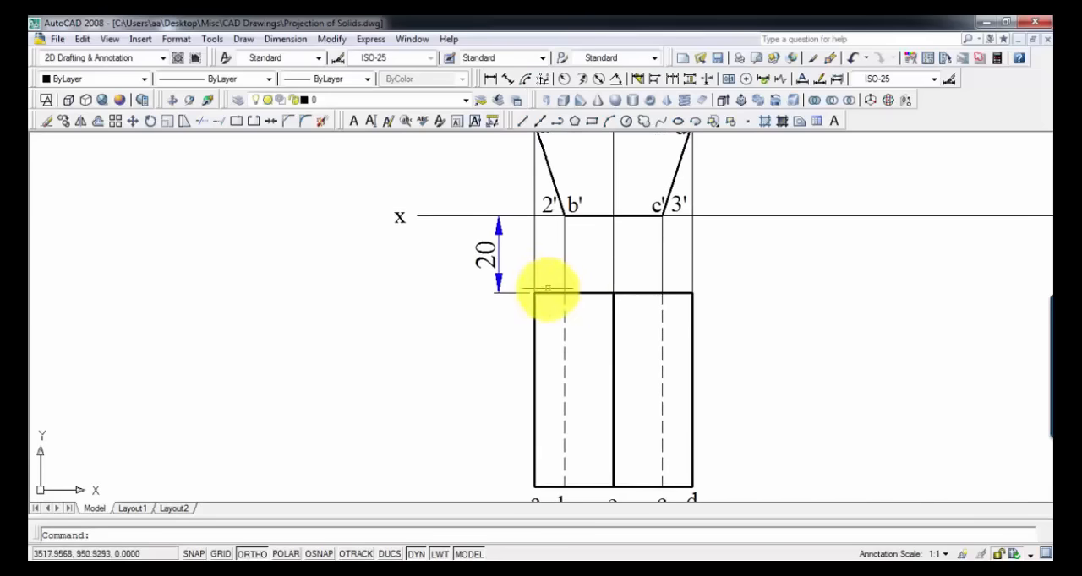
middle_drag(595, 279, 616, 251)
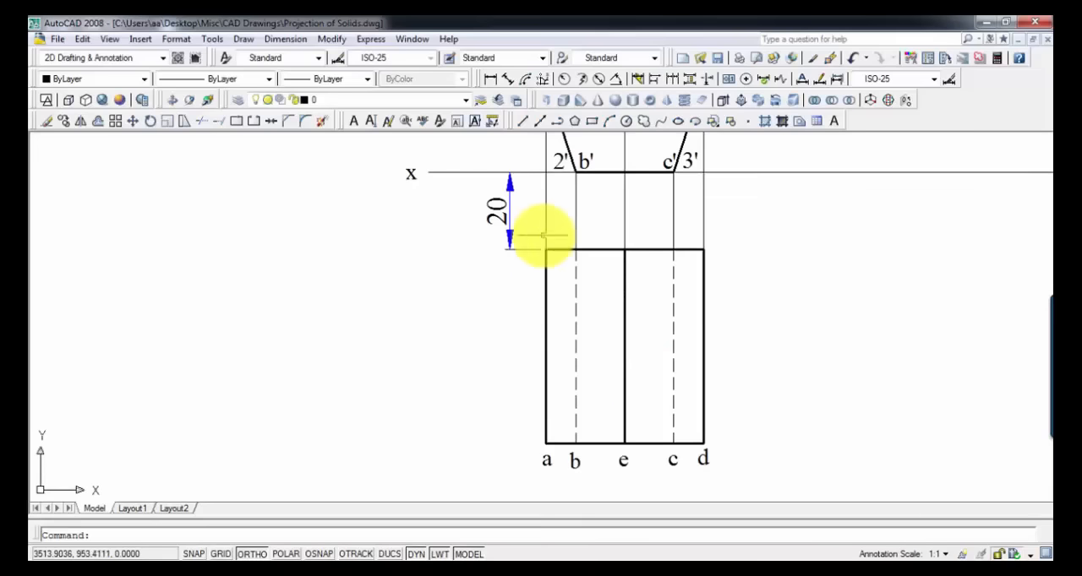
middle_drag(543, 235, 543, 255)
text(a')
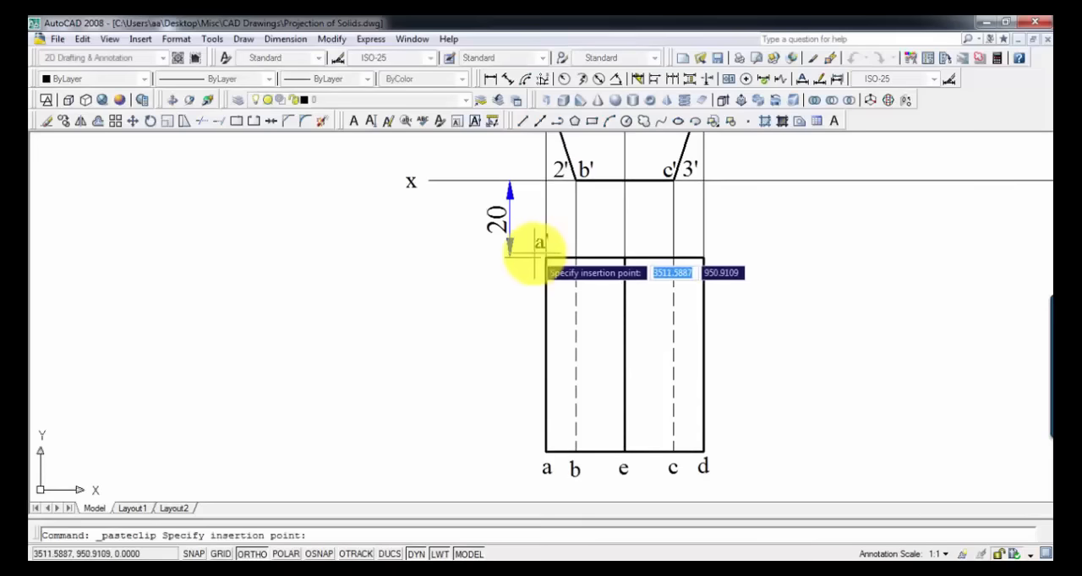
click(532, 261)
double_click(535, 248)
text(1)
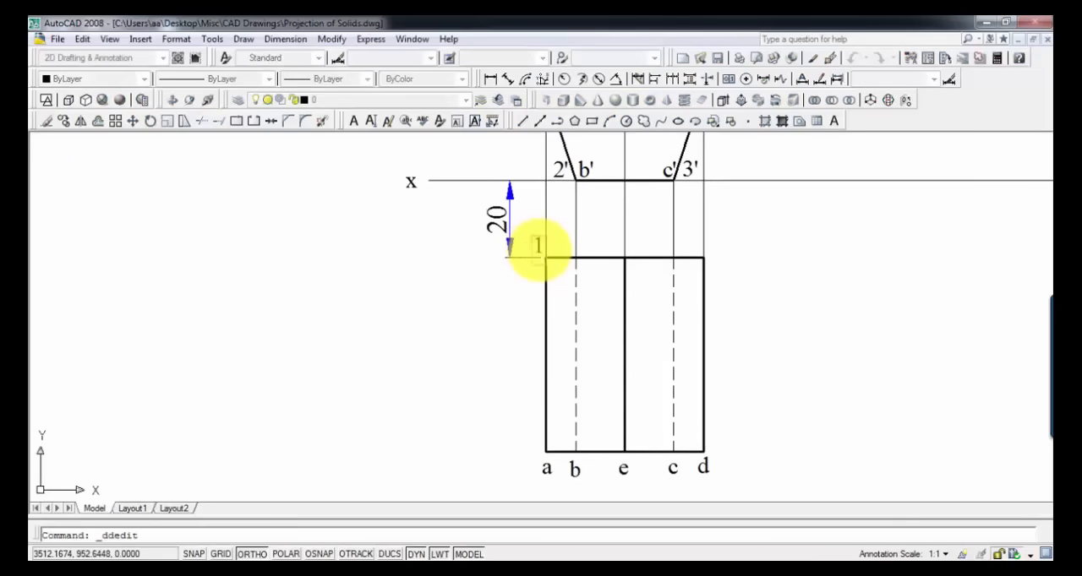
key(Return)
key(Return)
Step: Paste a copy of the a' label above the upper end of dashed line b and change its text to 2
key(ctrl+v)
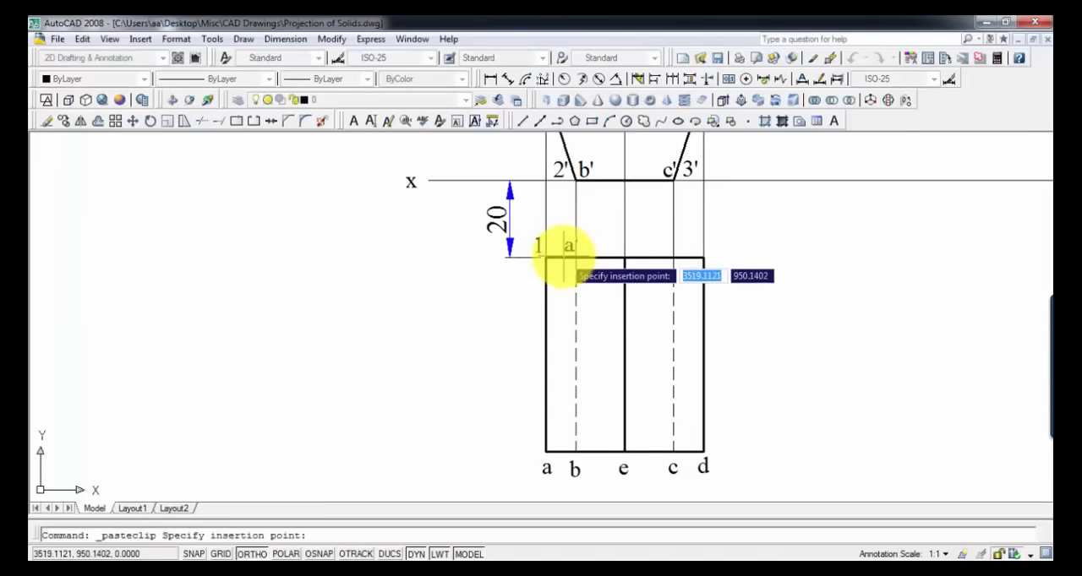
click(566, 248)
double_click(566, 246)
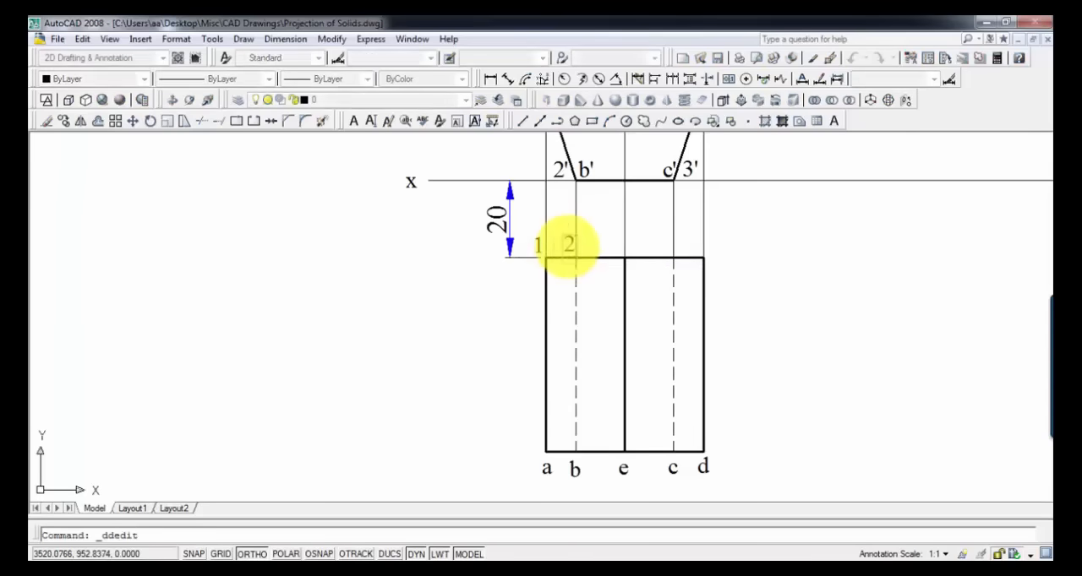
text(2)
key(Return)
key(Return)
Step: Paste a copy of the a' label above the upper end of dashed line c and change its text to 3
key(ctrl+v)
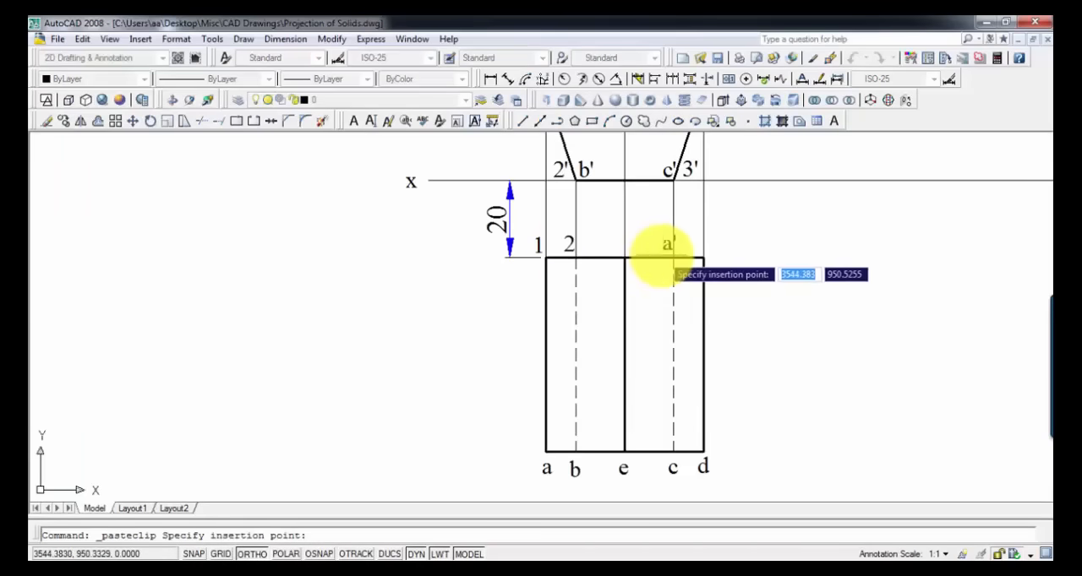
click(665, 247)
double_click(665, 246)
text(3)
key(Return)
key(Return)
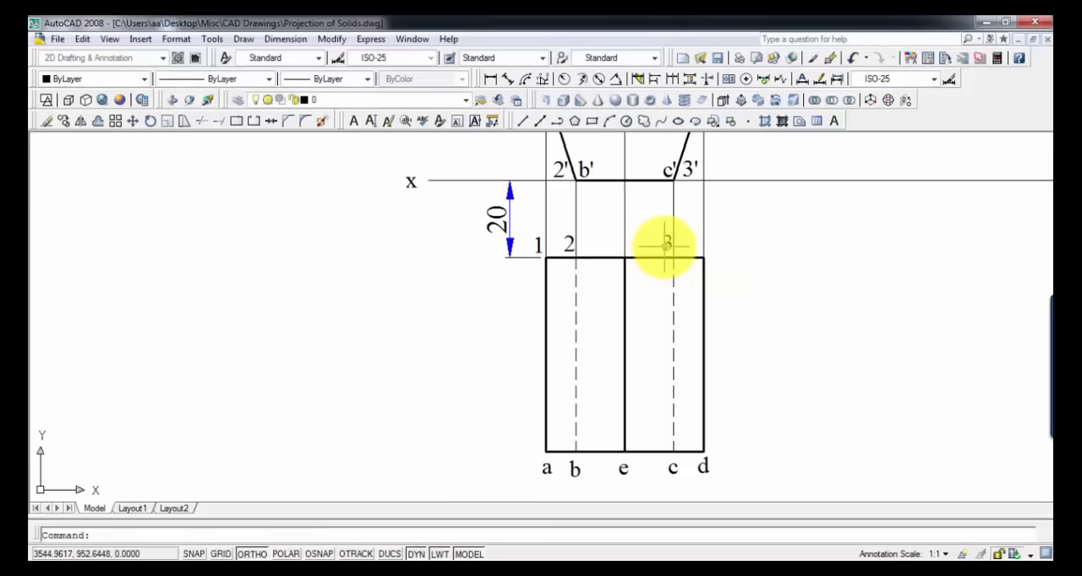
Step: Paste a copy of the a' label above the rectangle's upper-right corner and change its text to 4
key(ctrl+v)
click(706, 245)
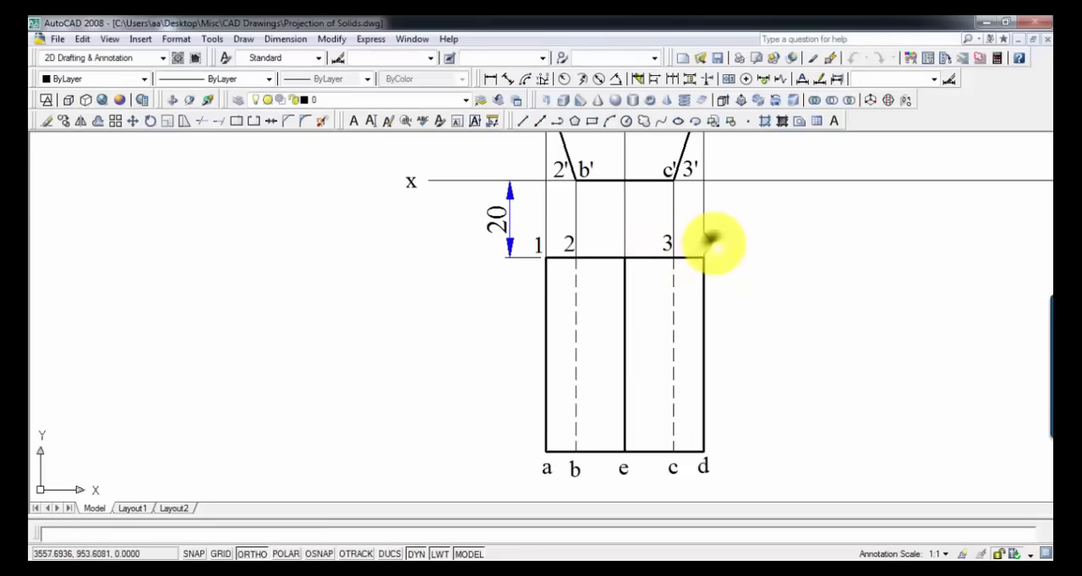
double_click(708, 244)
text(4)
key(Return)
key(Return)
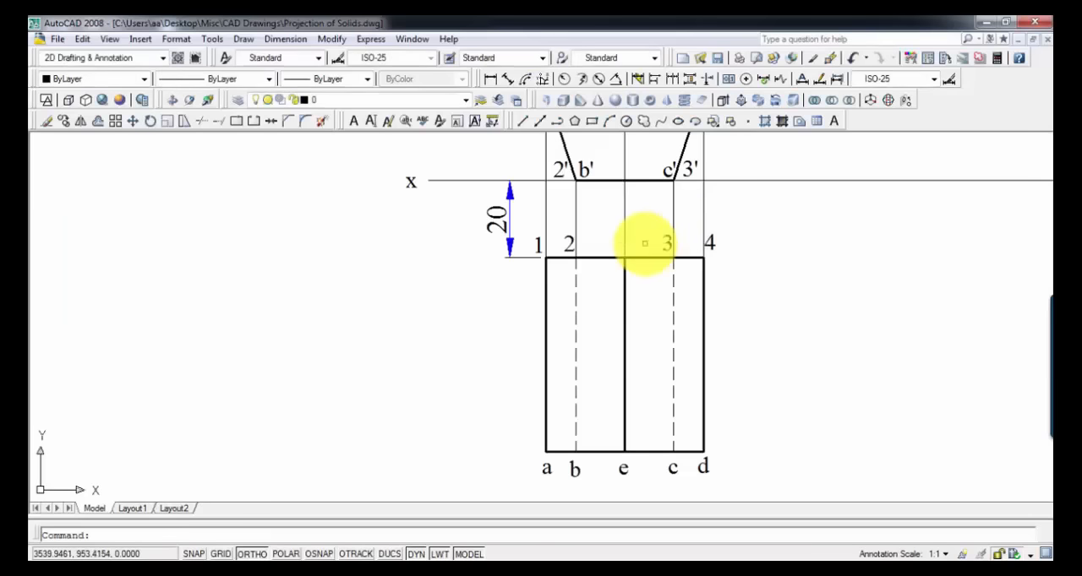
Step: Paste a copy of the a' label above the upper end of the solid middle line and change its text to 5
key(ctrl+v)
click(612, 247)
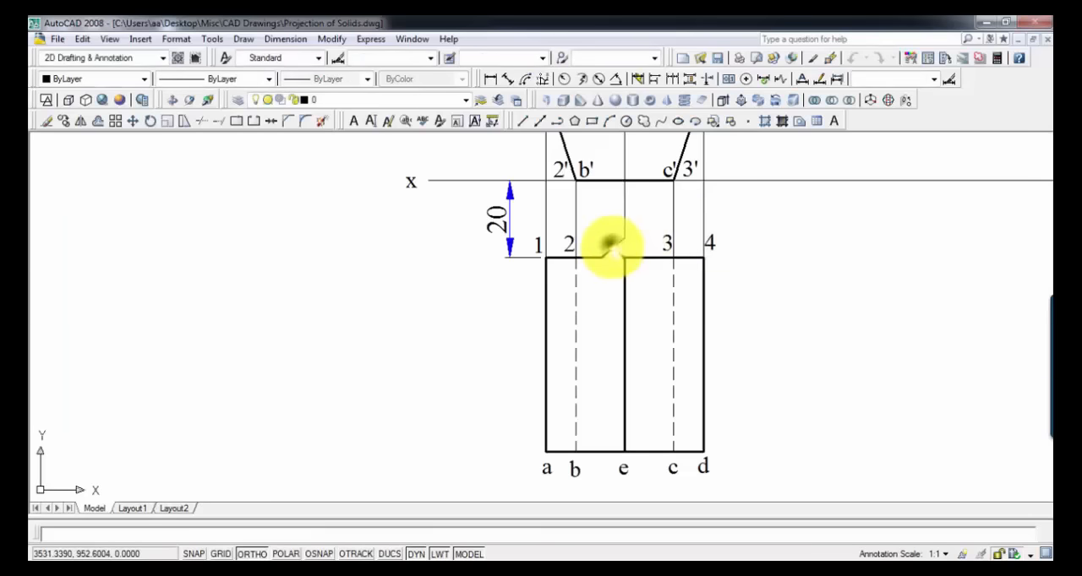
double_click(613, 247)
text(5)
key(Return)
key(Return)
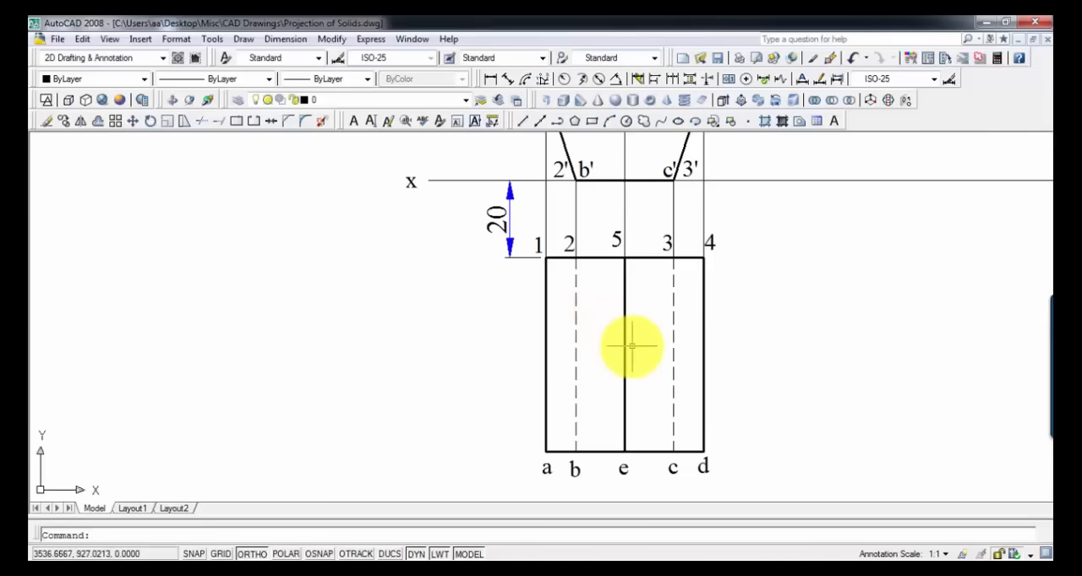
Step: Place a point on the inclined line below the xy line, a short distance from its upper end
scroll(635, 346, down, 2)
middle_drag(631, 346, 529, 355)
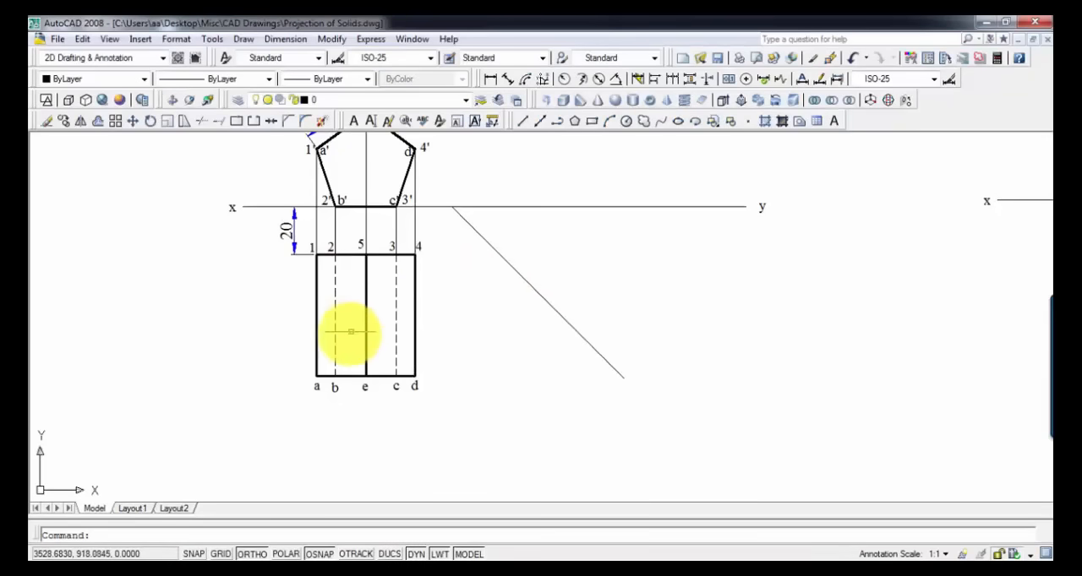
click(747, 121)
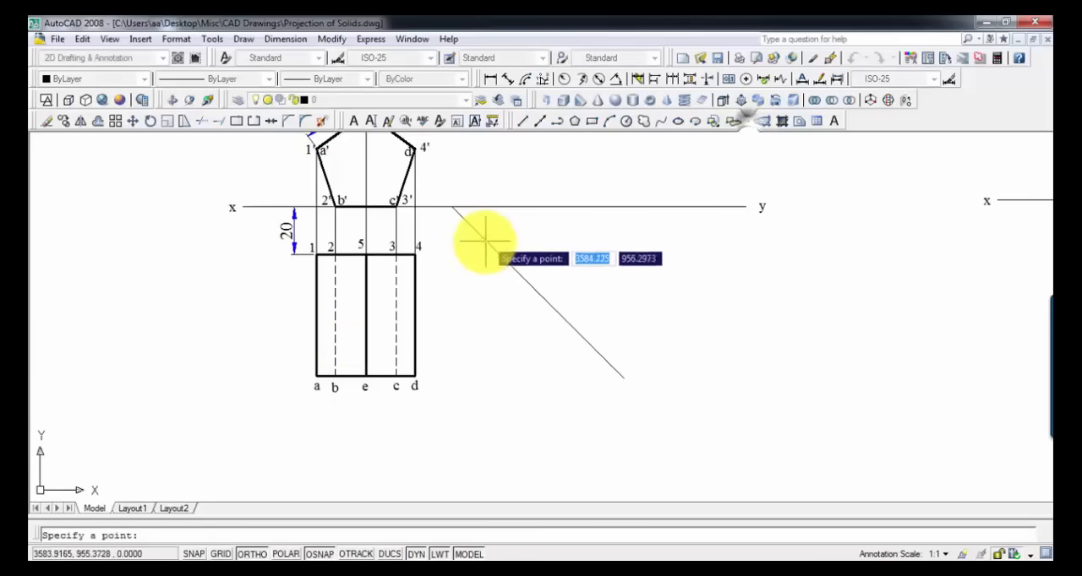
click(518, 271)
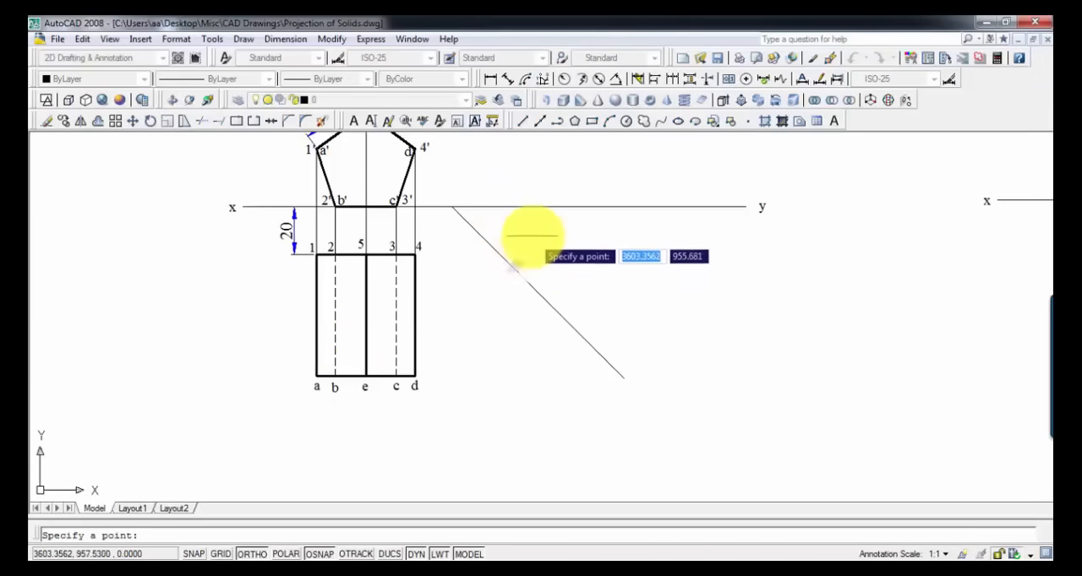
key(Return)
key(Escape)
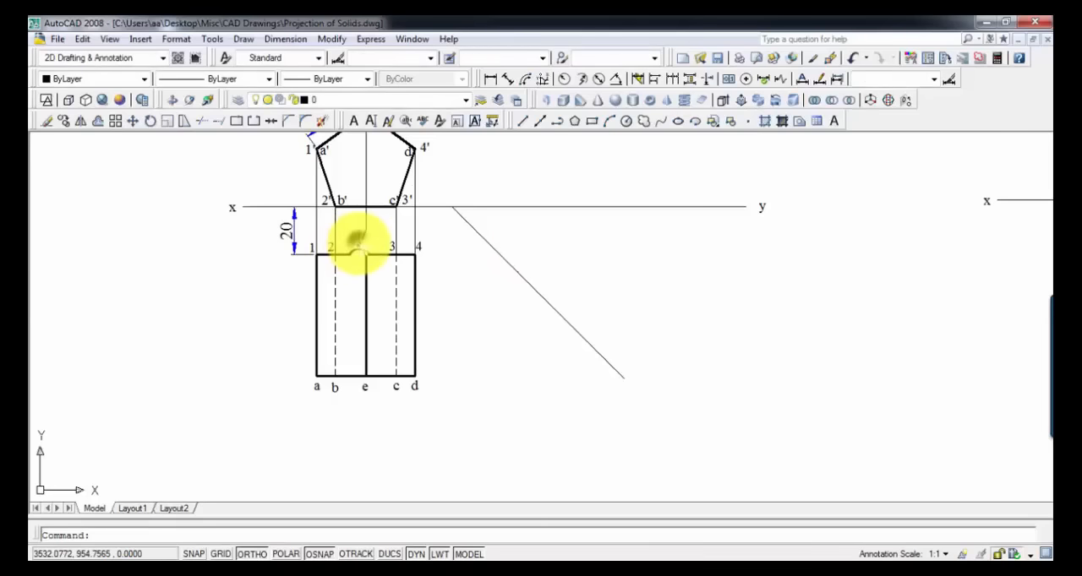
Step: Paste a copy of the 5 label beside the point on the inclined line
key(ctrl+v)
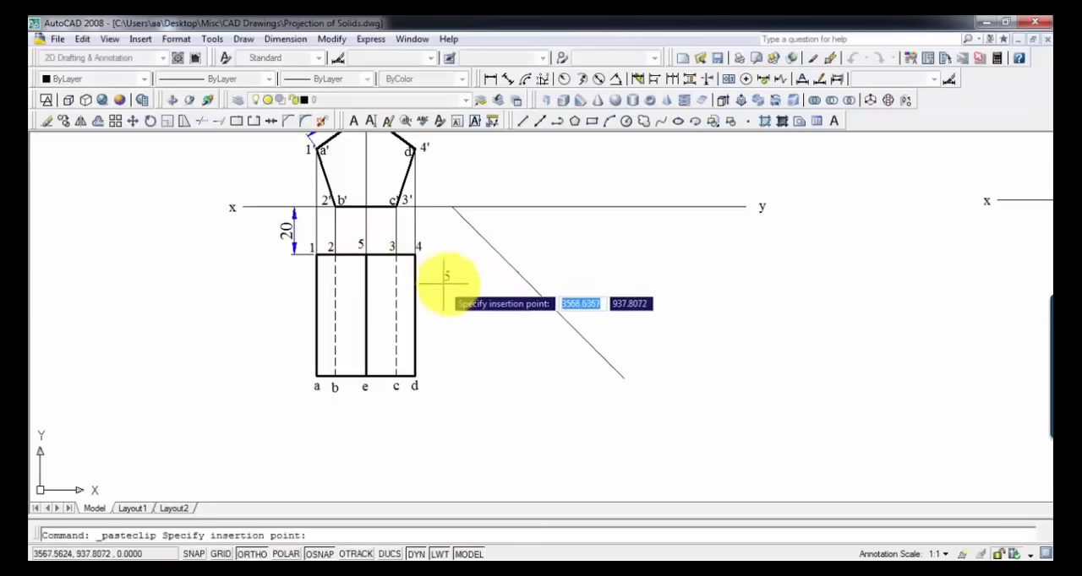
click(500, 282)
scroll(433, 340, up, 3)
middle_drag(461, 362, 494, 385)
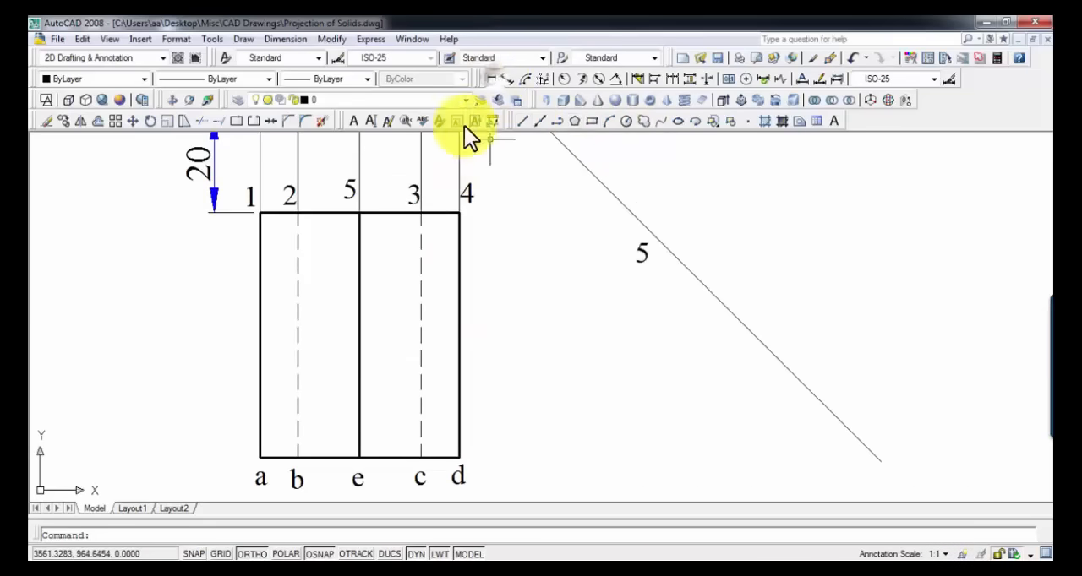
Step: Measure the length of the rectangle's middle line from 5 to e with a trial linear dimension
click(490, 79)
click(359, 212)
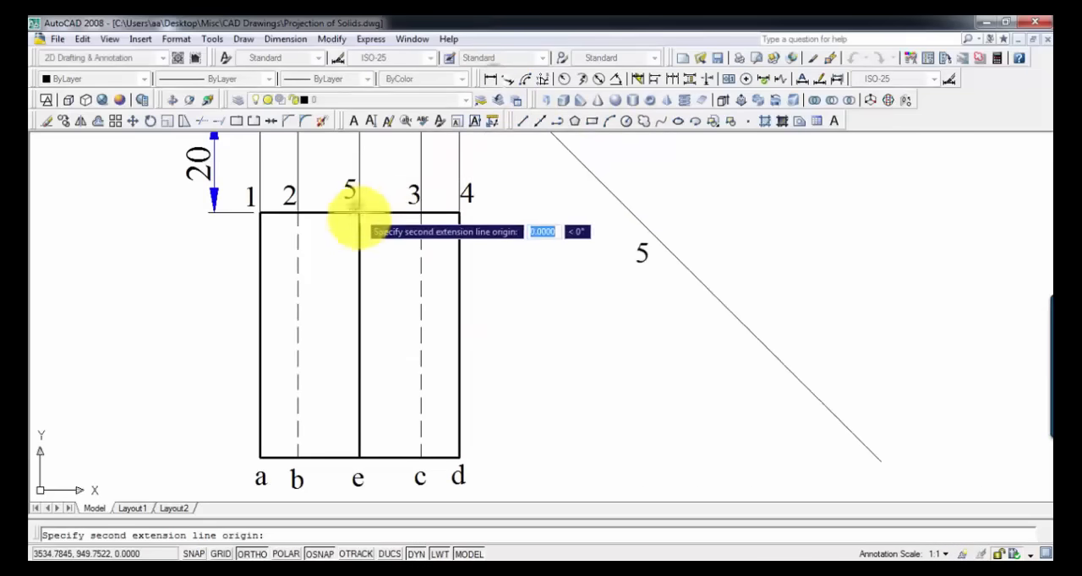
click(359, 456)
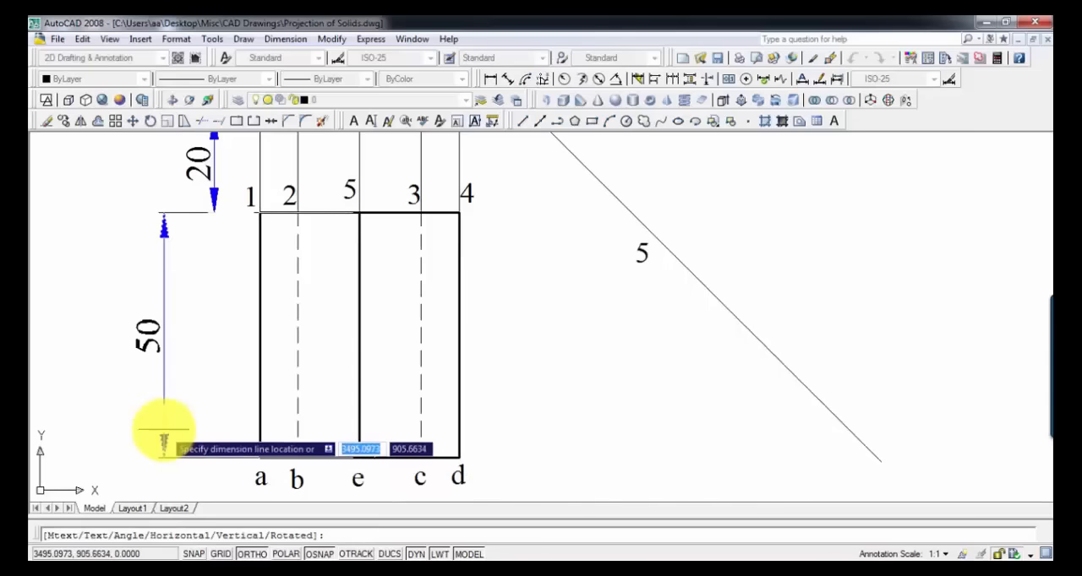
key(Escape)
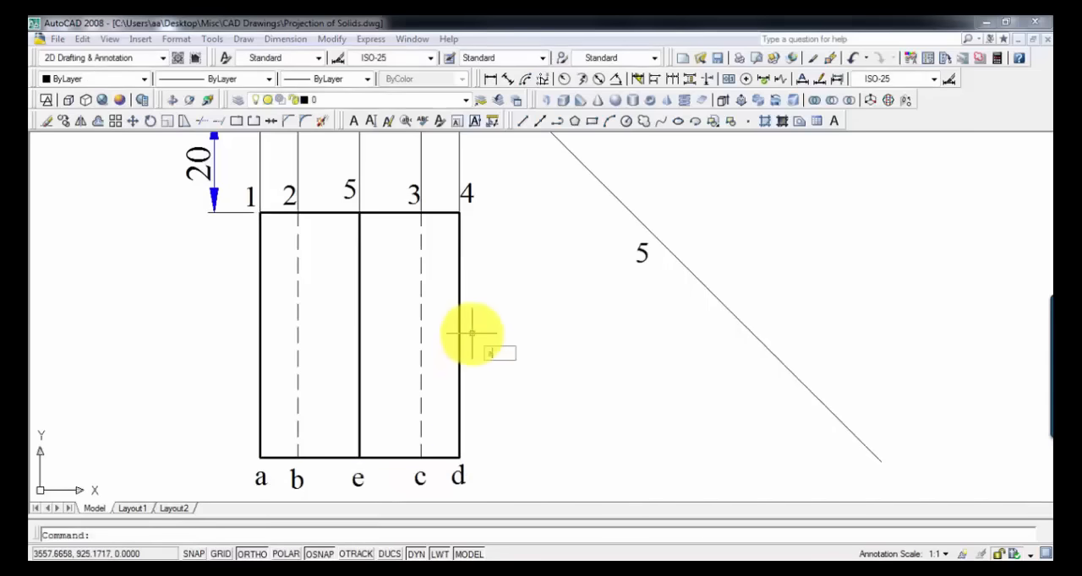
Step: Draw an arc of radius 50 centred at point 5, crossing the inclined line near its lower end
text(arc)
key(Return)
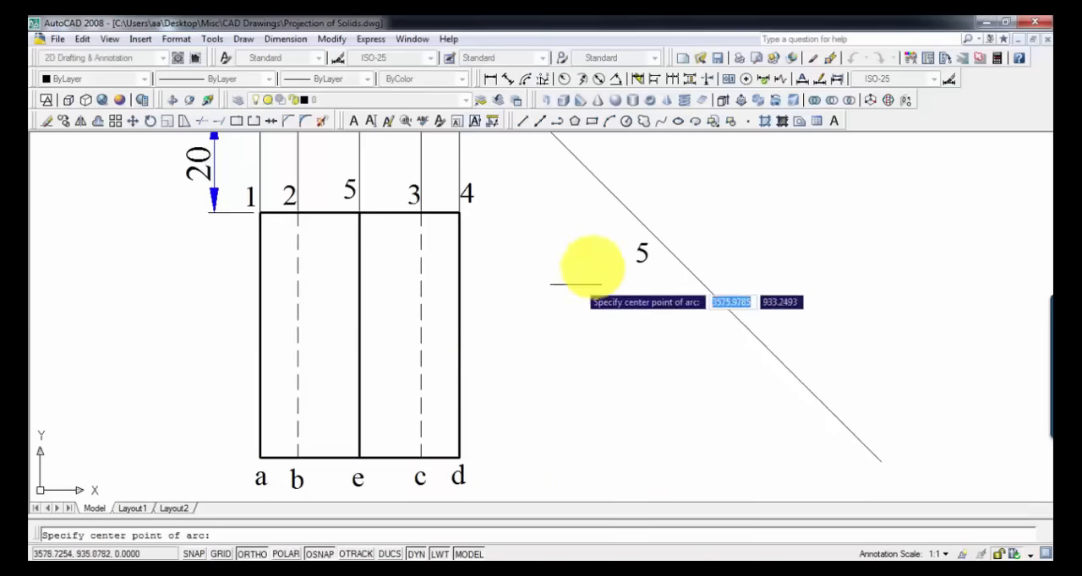
click(665, 246)
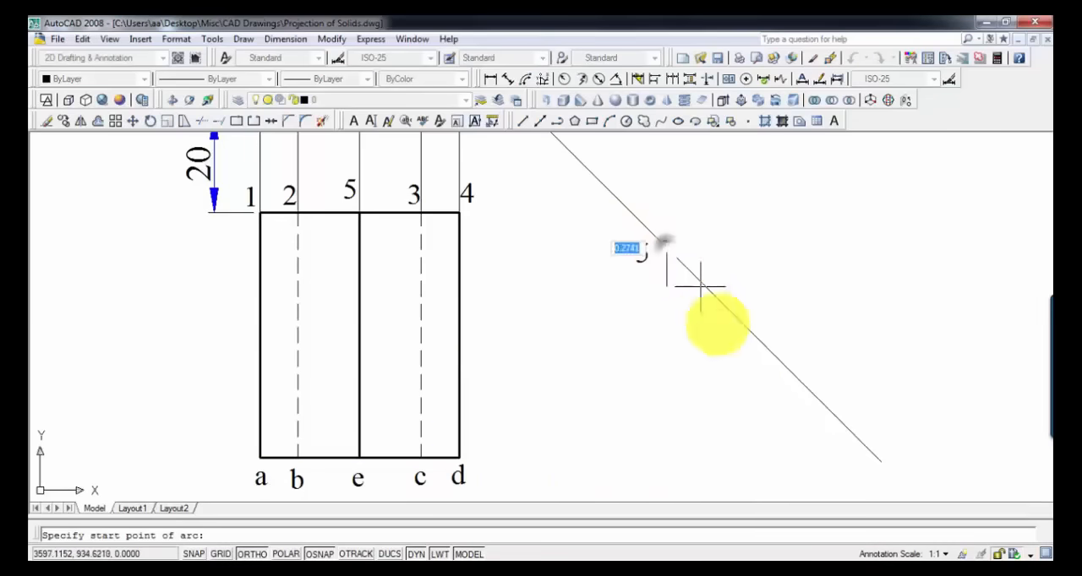
key(F10)
click(253, 554)
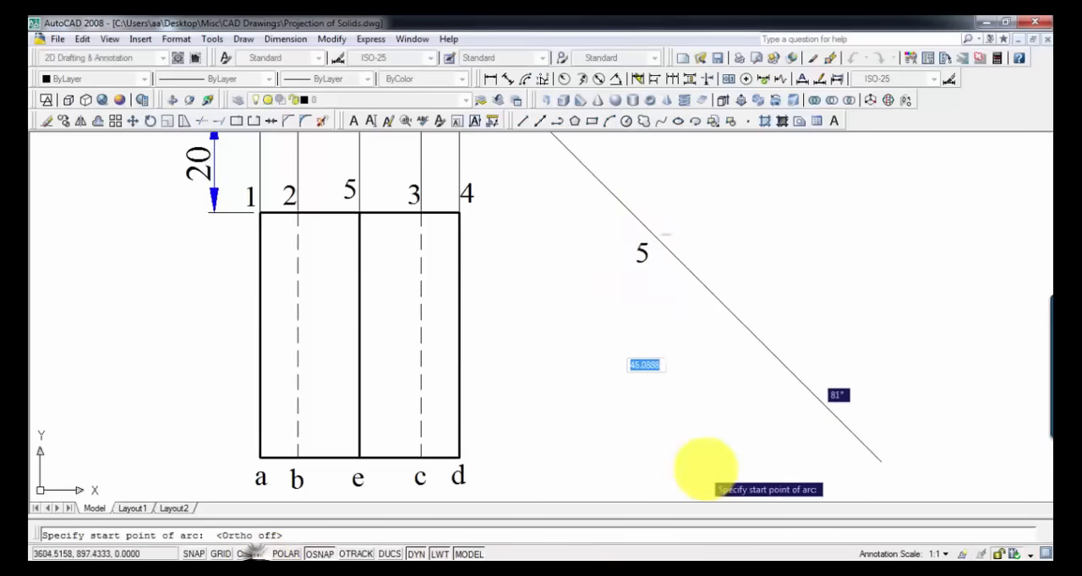
text(50)
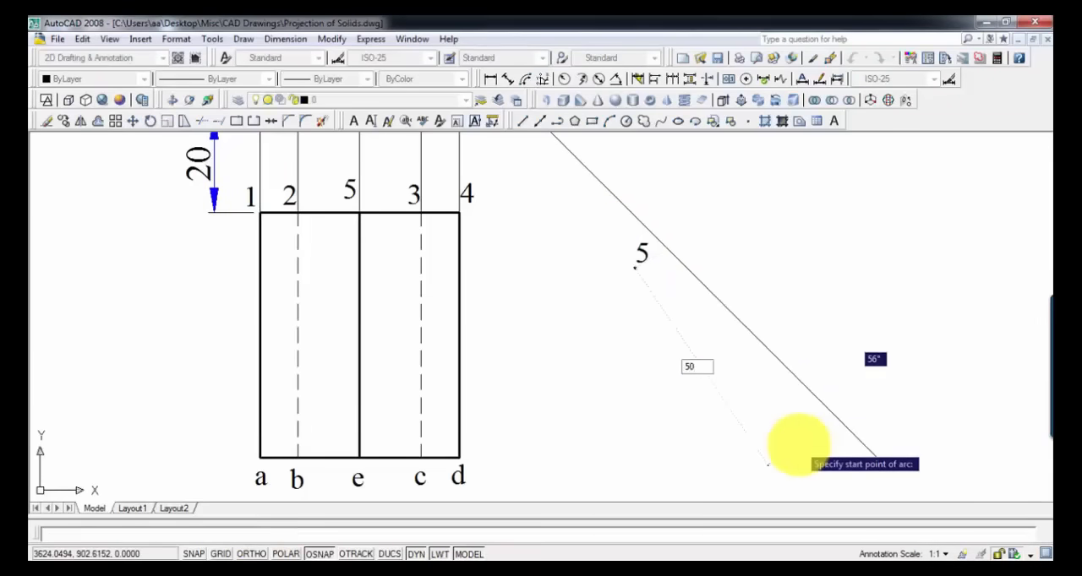
key(Return)
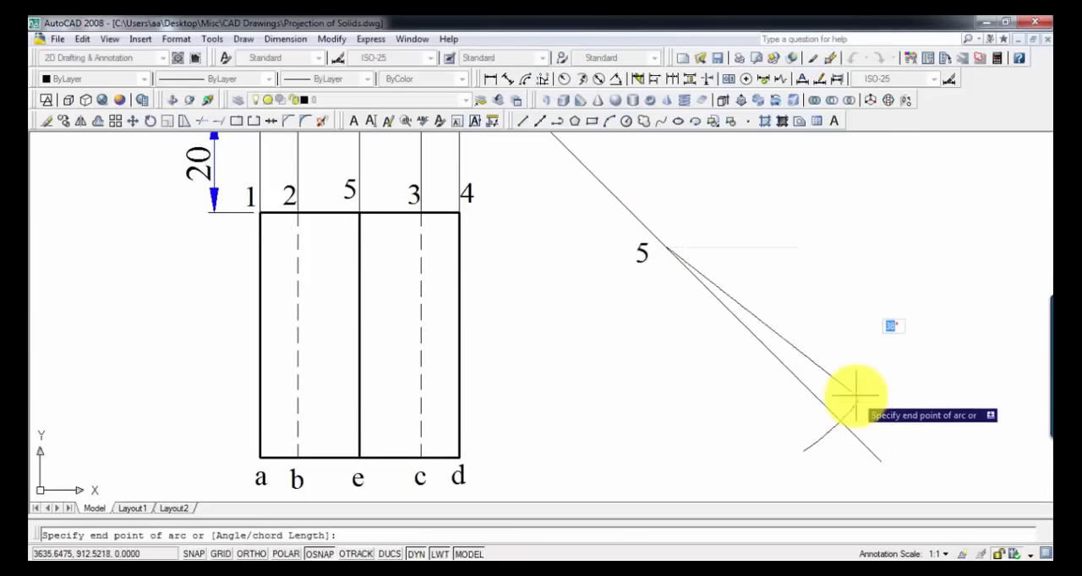
click(855, 396)
Step: Shorten the inclined line so its lower end meets the arc
click(878, 460)
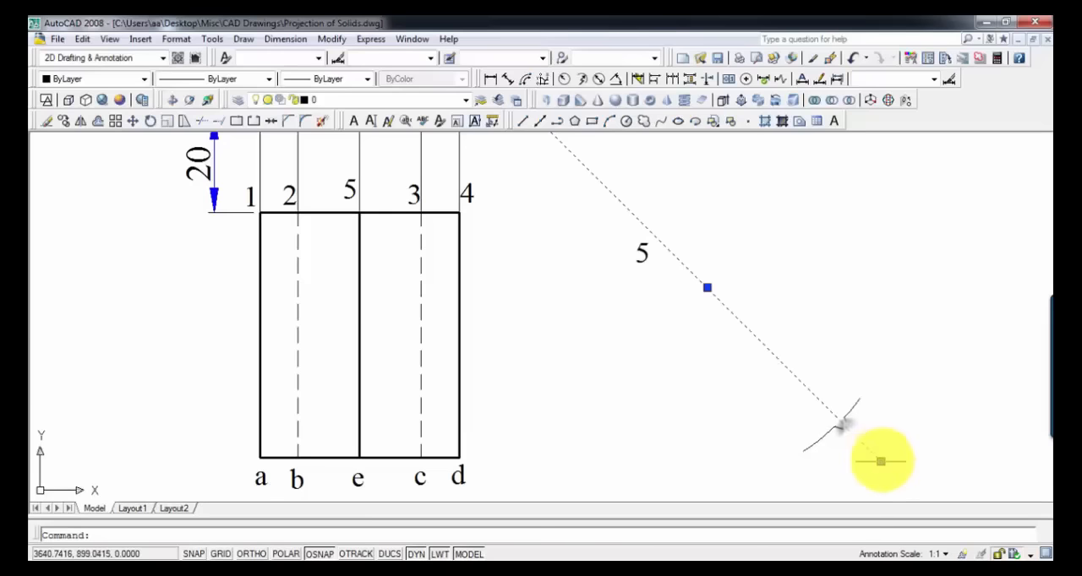
click(881, 461)
click(838, 420)
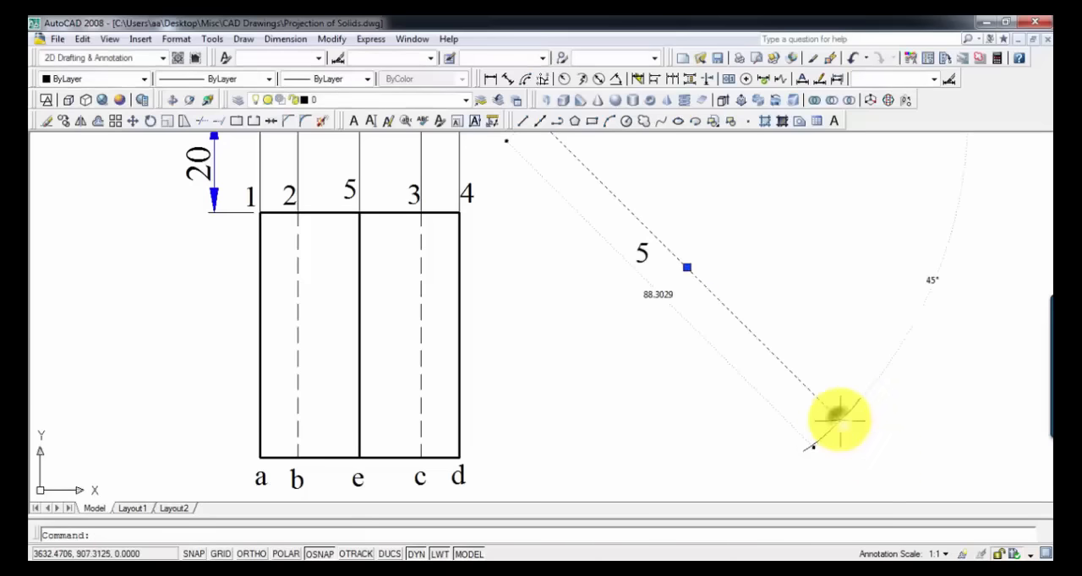
key(Escape)
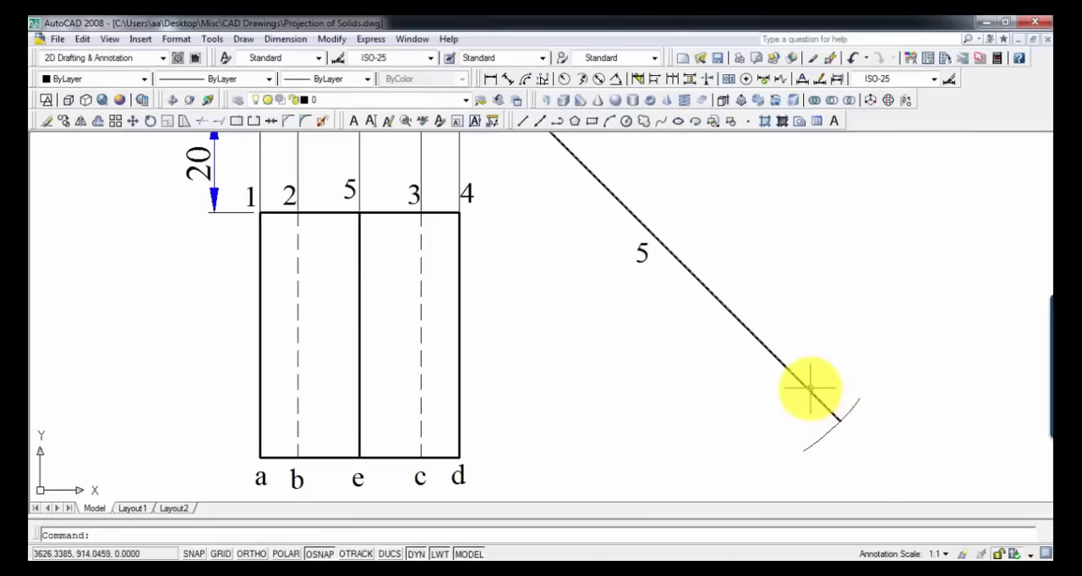
key(Escape)
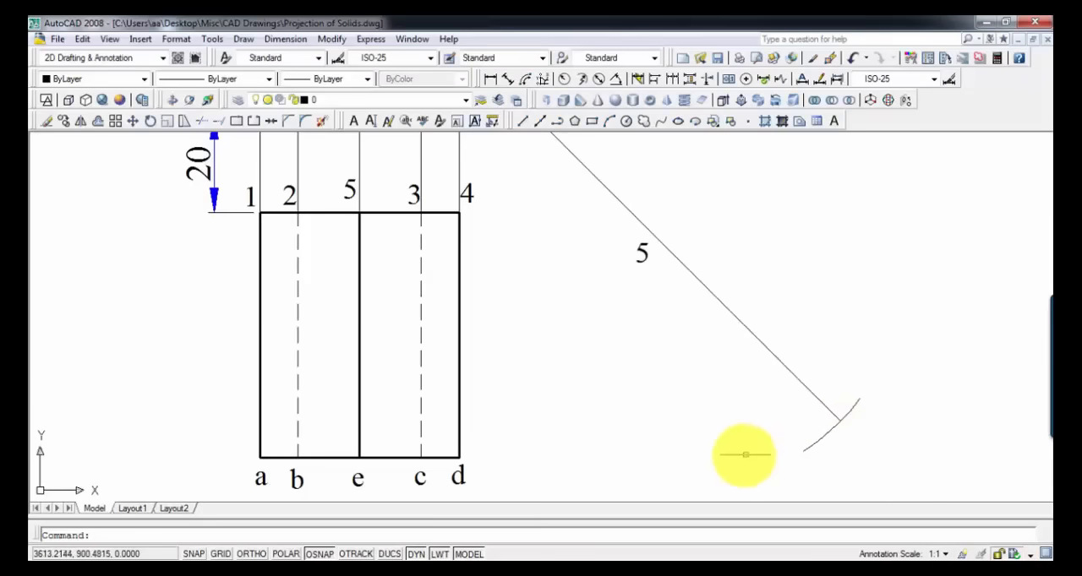
Step: Paste a label copy at the lower end of the inclined line and change its text to e
key(ctrl+v)
click(847, 435)
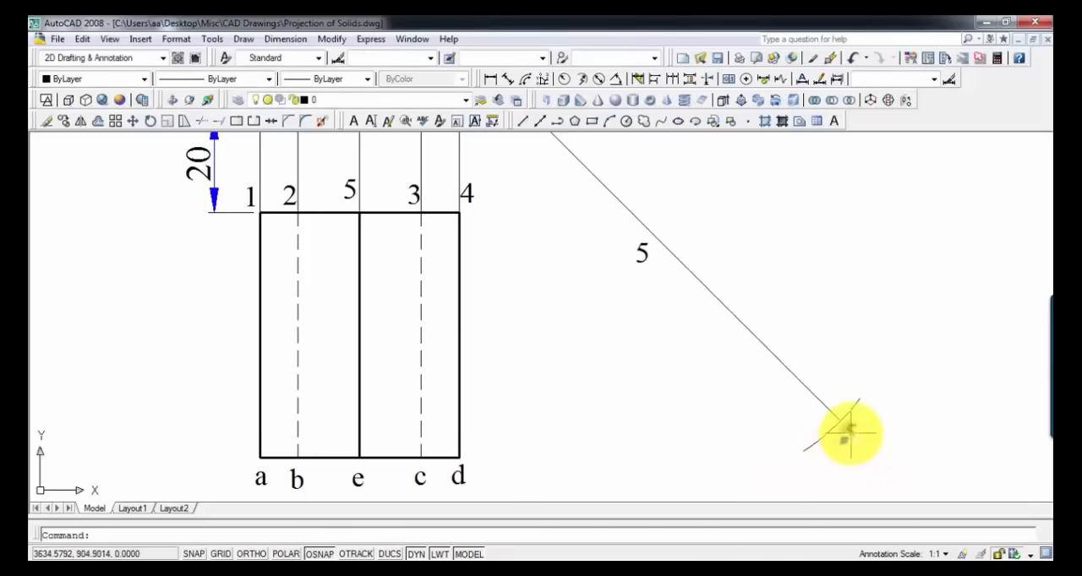
double_click(848, 434)
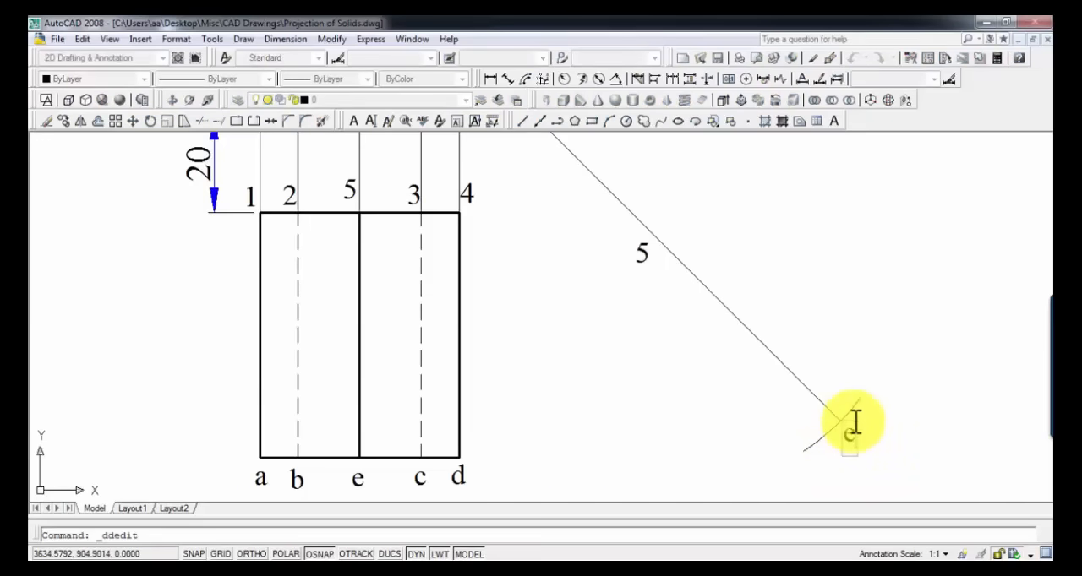
text(e)
key(Return)
key(Return)
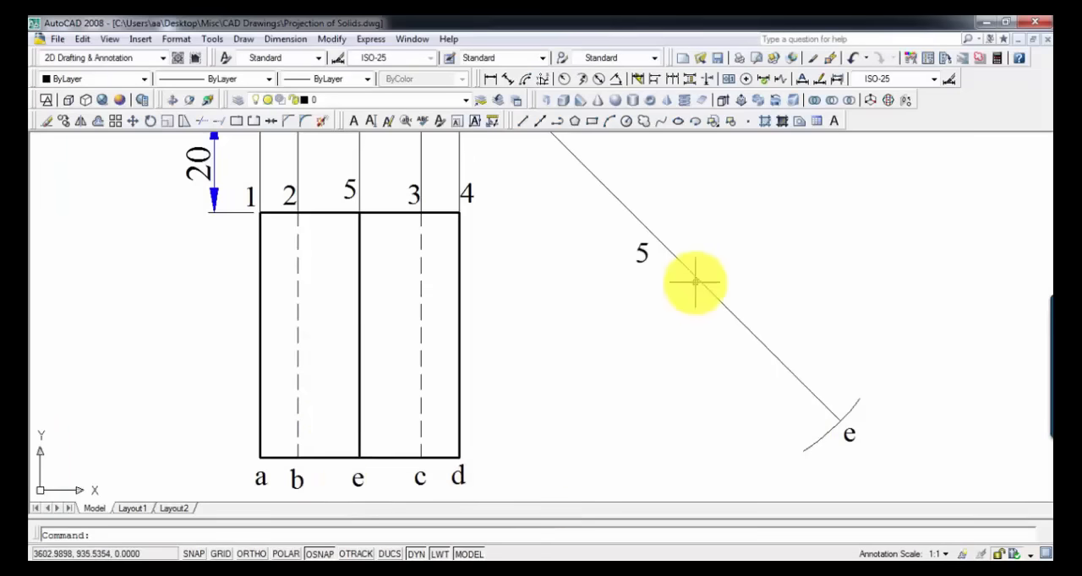
Step: Draw a line from e to 5 over the inclined line and set its lineweight to 0.30 mm
click(530, 120)
click(837, 418)
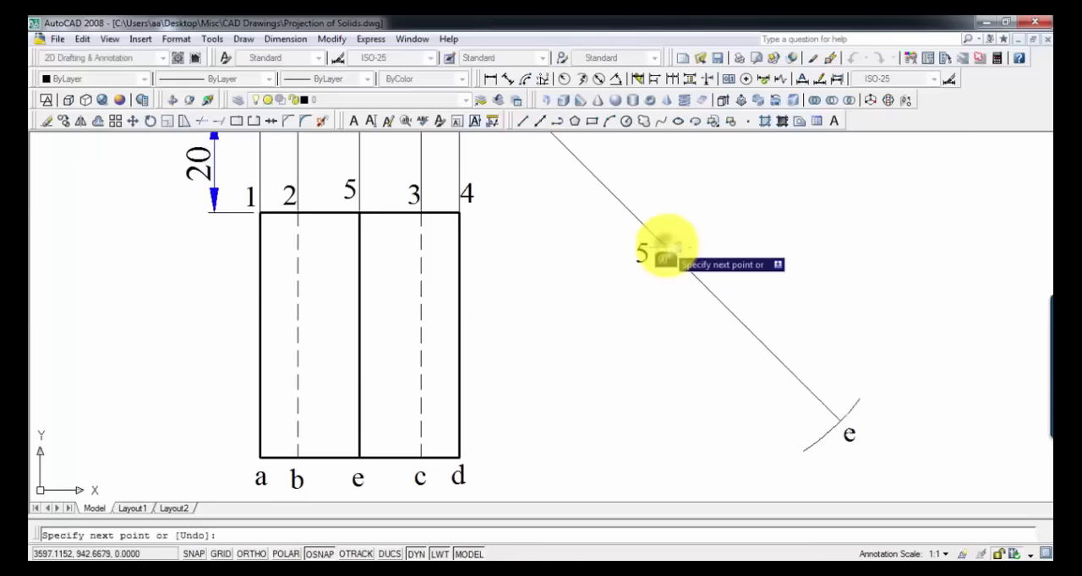
click(666, 248)
key(Return)
click(708, 287)
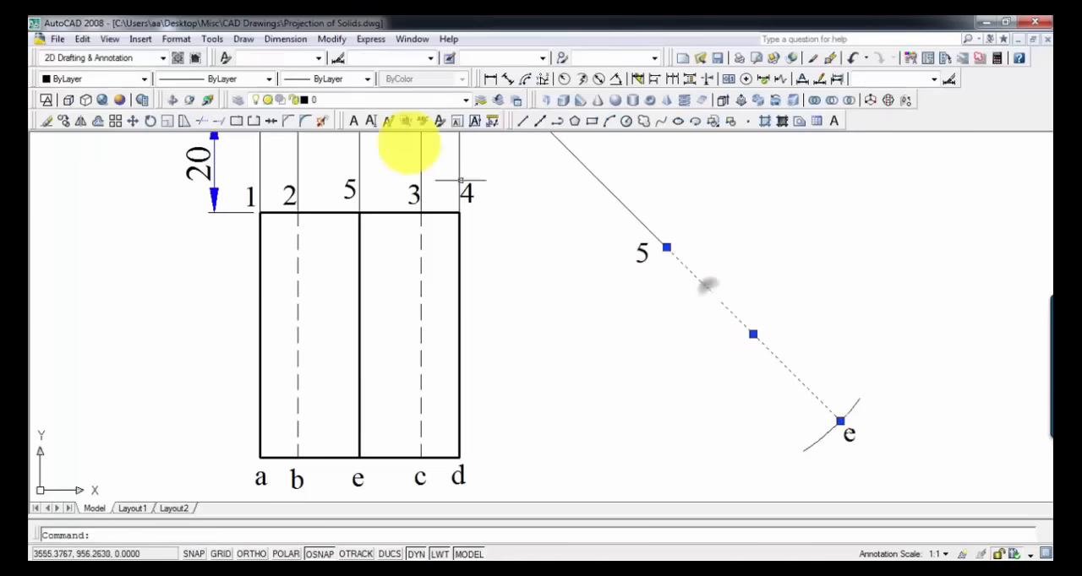
click(361, 85)
click(356, 95)
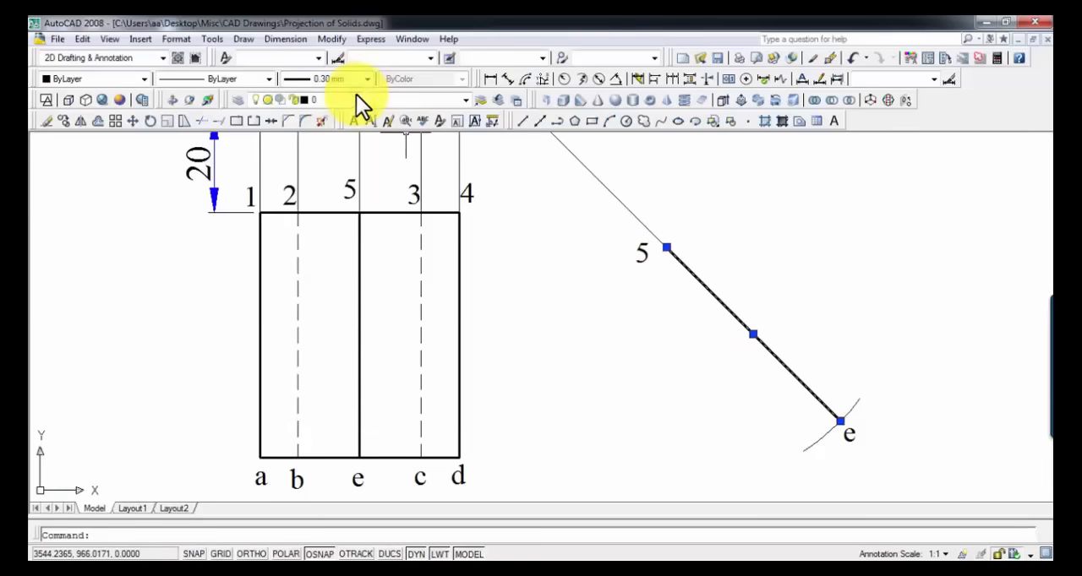
key(Escape)
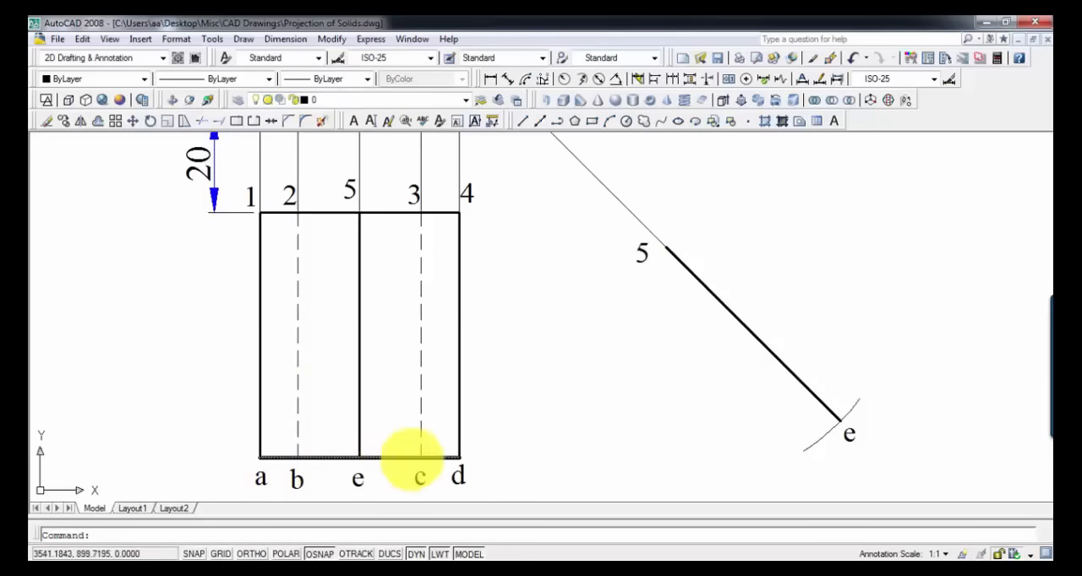
click(441, 458)
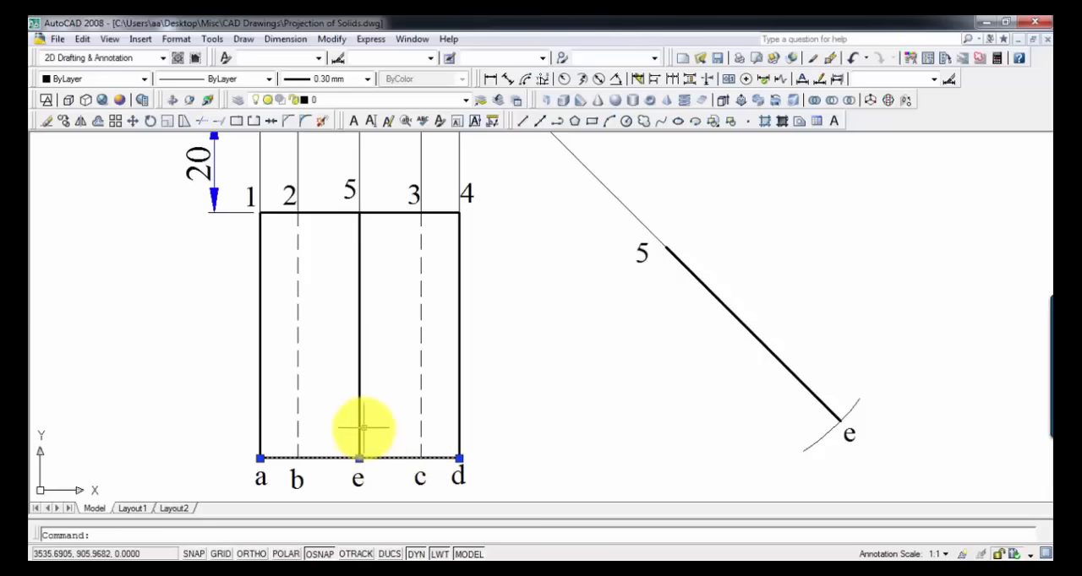
key(Escape)
click(387, 458)
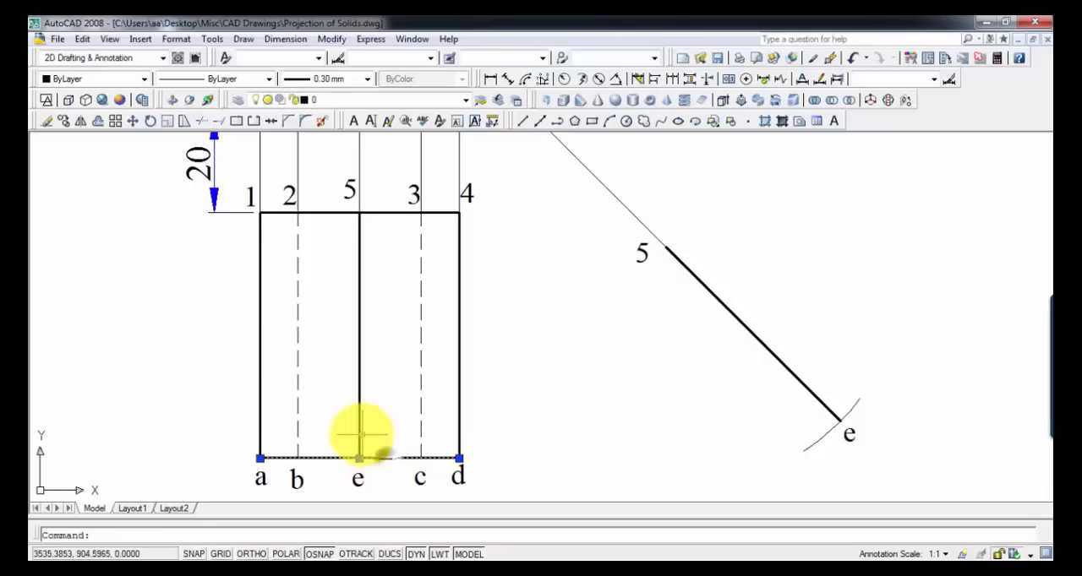
click(358, 431)
click(359, 438)
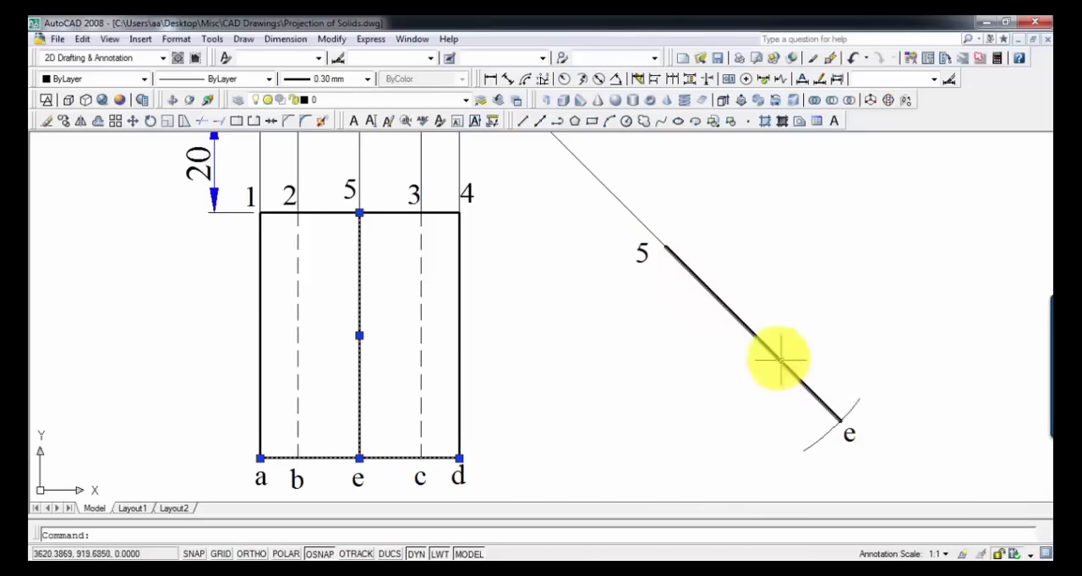
Step: Draw a thin line through point 5 perpendicular to line 5e and copy it to point e
middle_drag(777, 357, 732, 327)
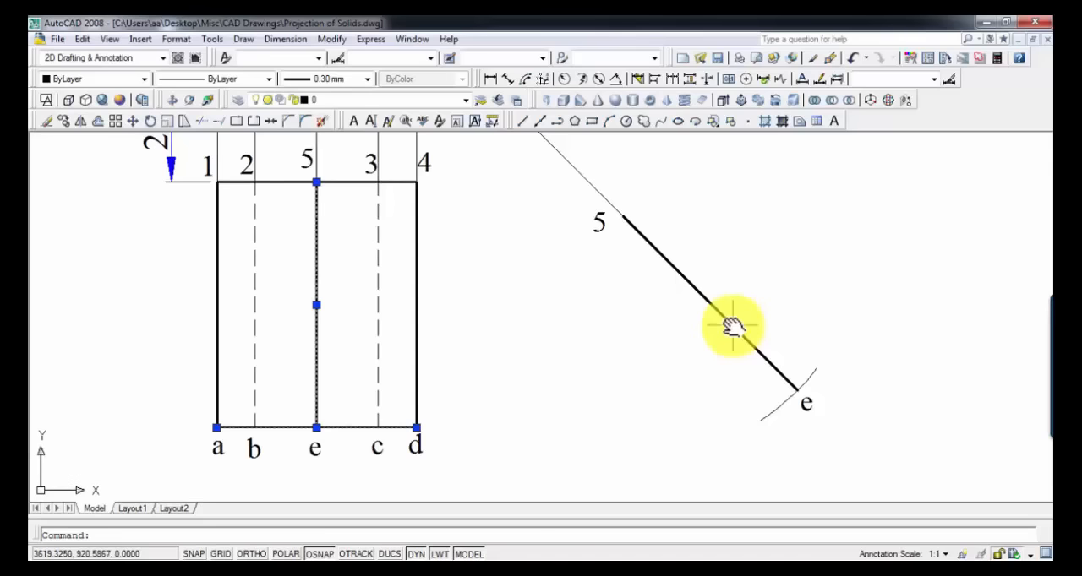
text(l)
key(Return)
click(795, 439)
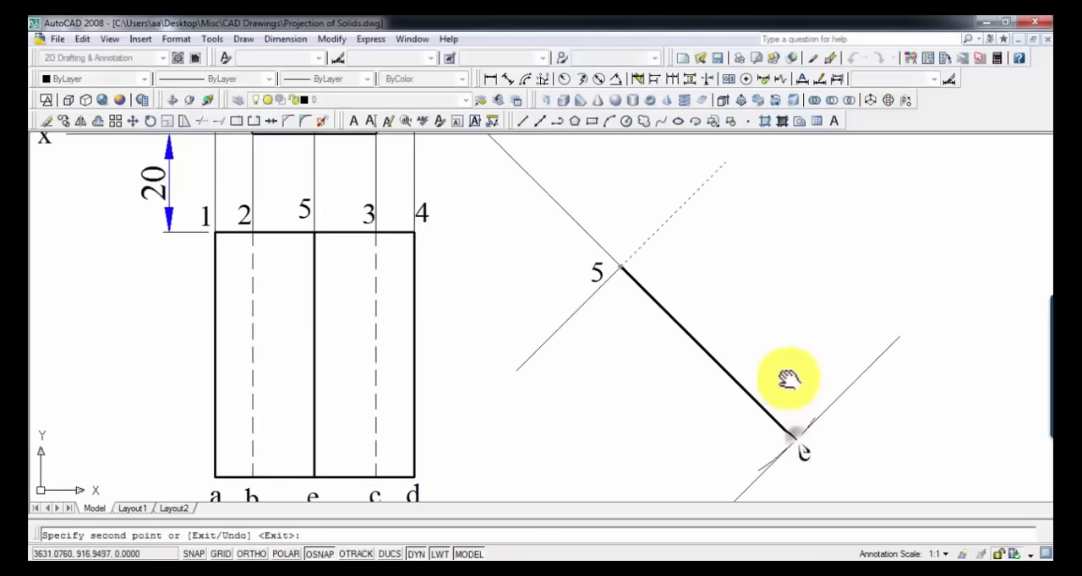
middle_drag(788, 379, 790, 350)
scroll(786, 346, down, 2)
key(Escape)
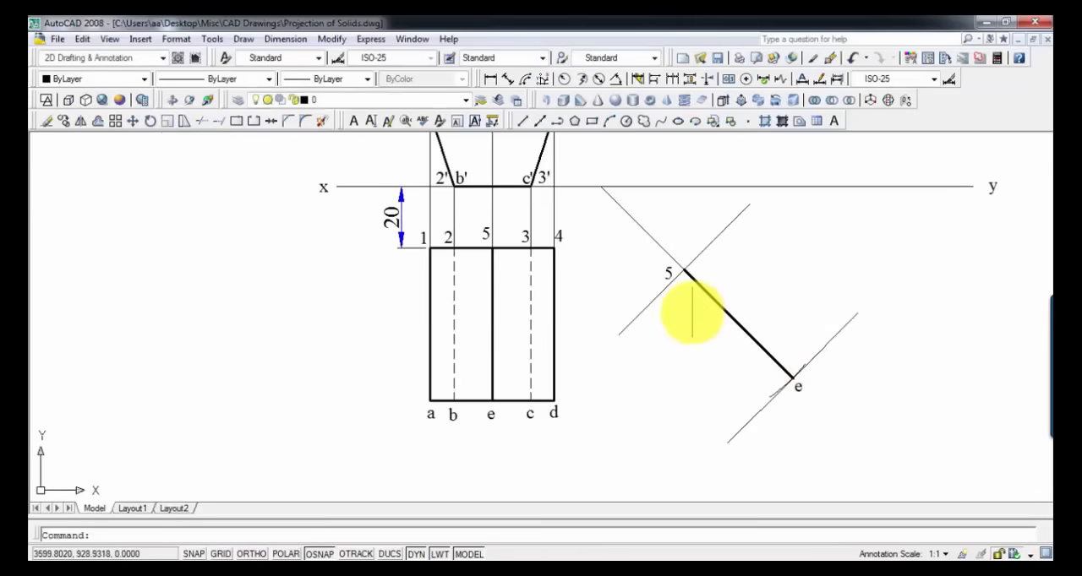
Step: Measure the distance from 5 to 3 on the rectangle's upper edge with a trial linear dimension
scroll(691, 311, up, 2)
middle_drag(691, 312, 735, 335)
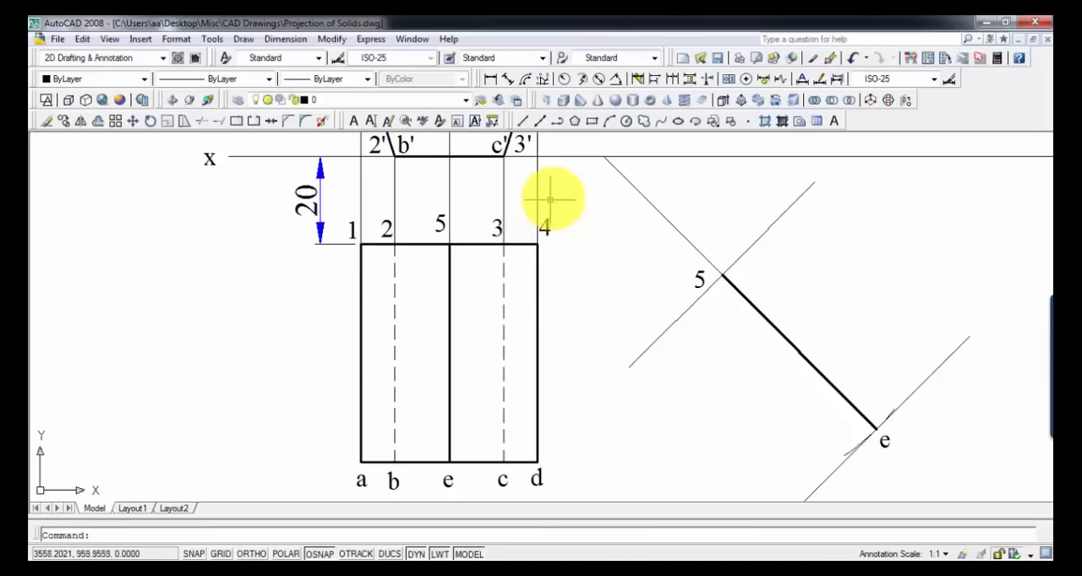
click(489, 79)
click(449, 244)
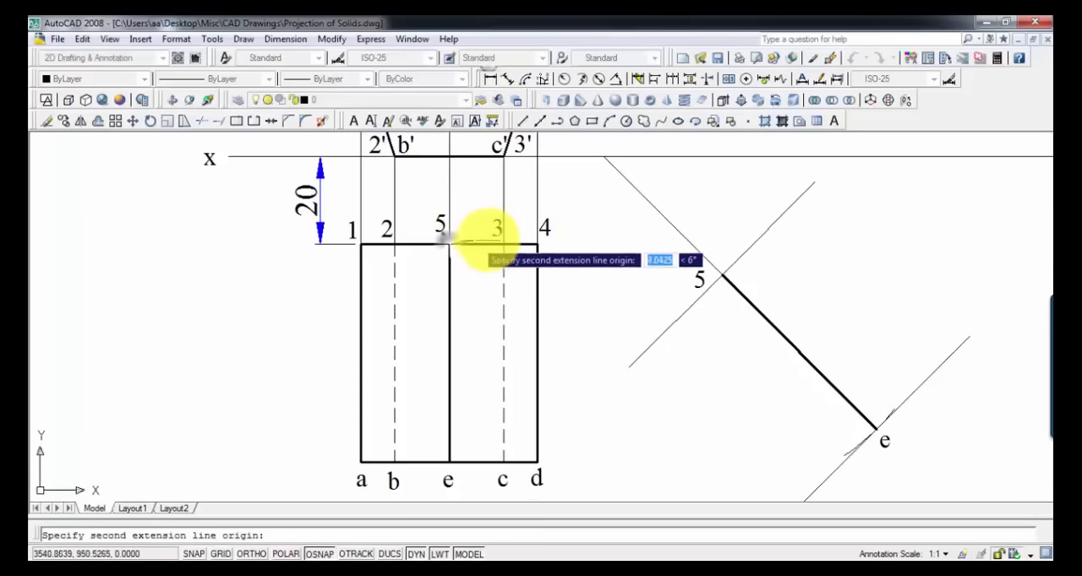
click(504, 244)
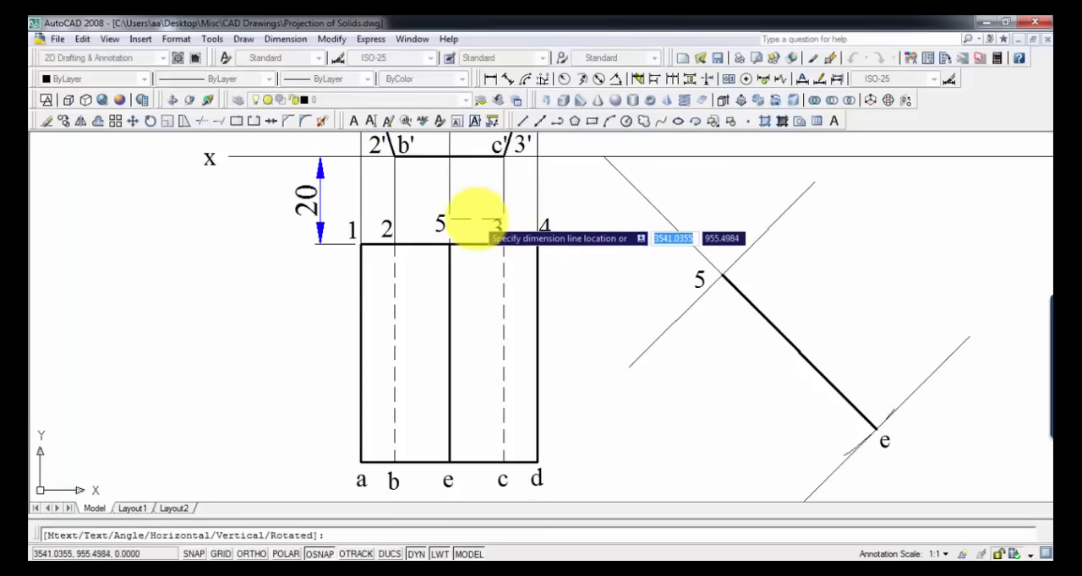
key(Escape)
Step: Draw an arc centred at point 5 of the inclined line across its upper perpendicular, using the 5-to-3 distance as radius
text(arc)
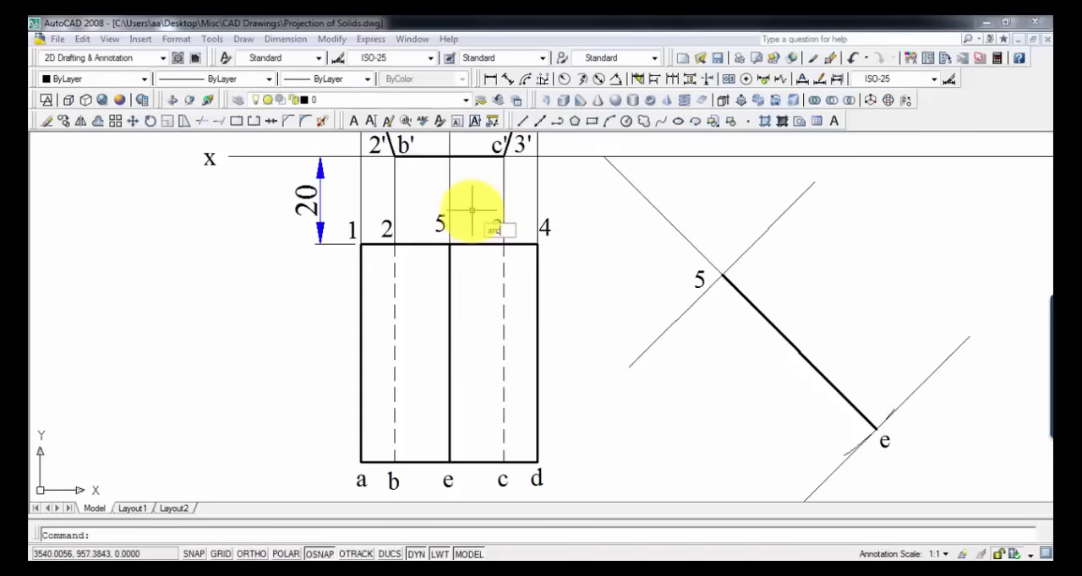
key(Return)
text(c)
key(Return)
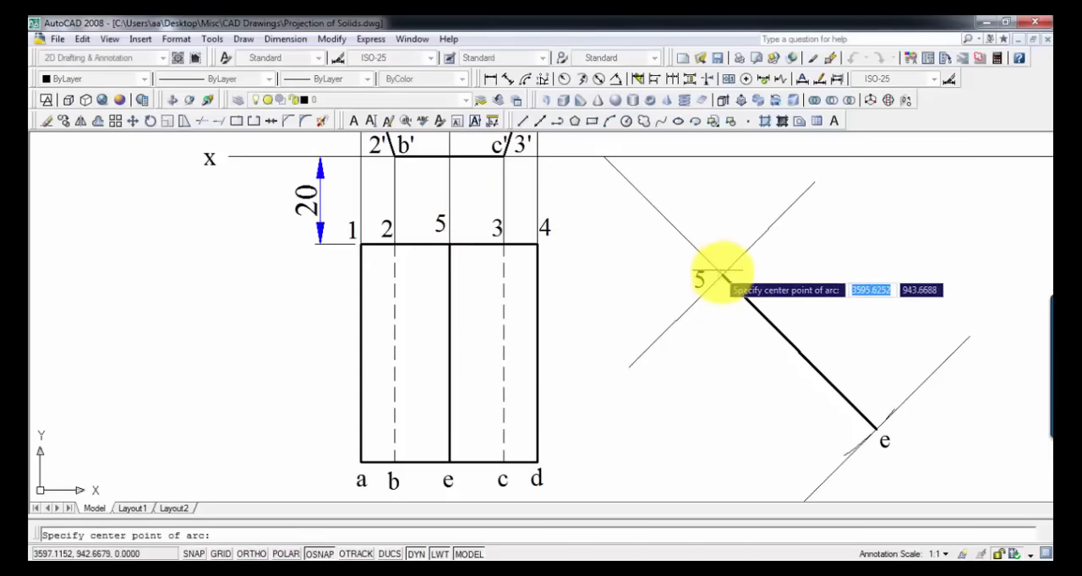
click(723, 275)
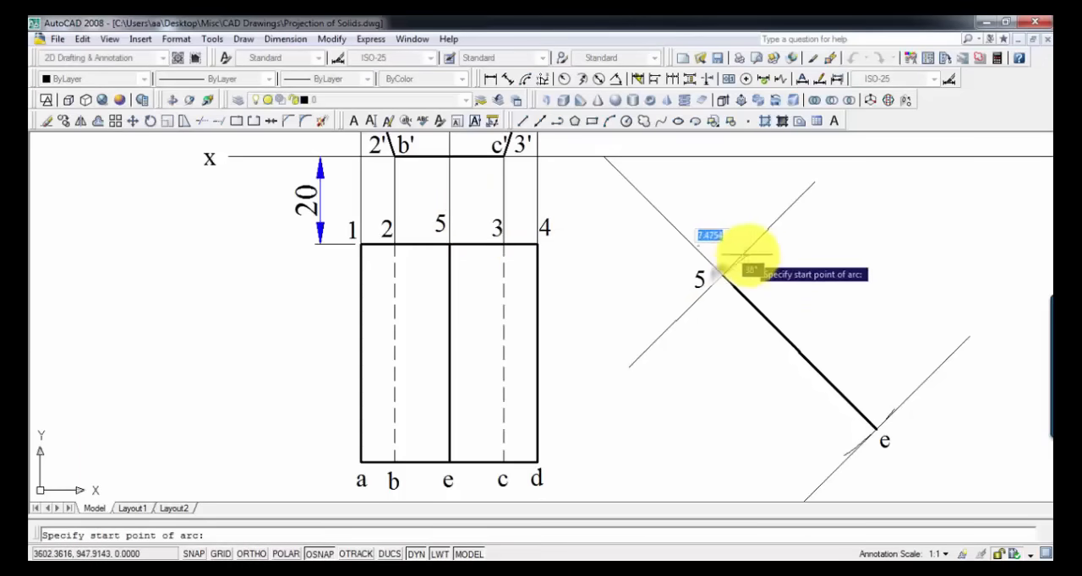
click(753, 257)
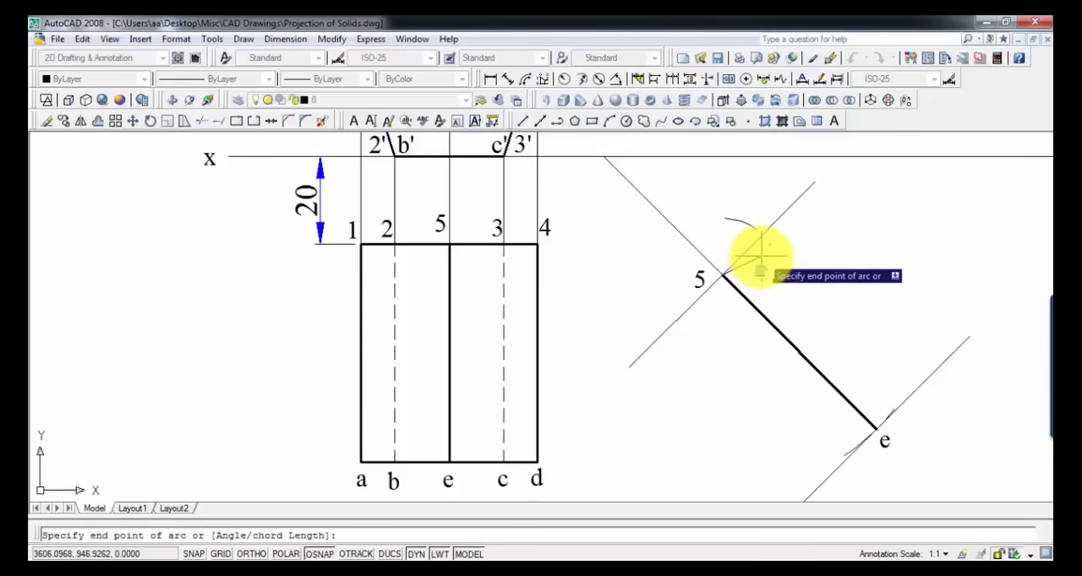
click(749, 226)
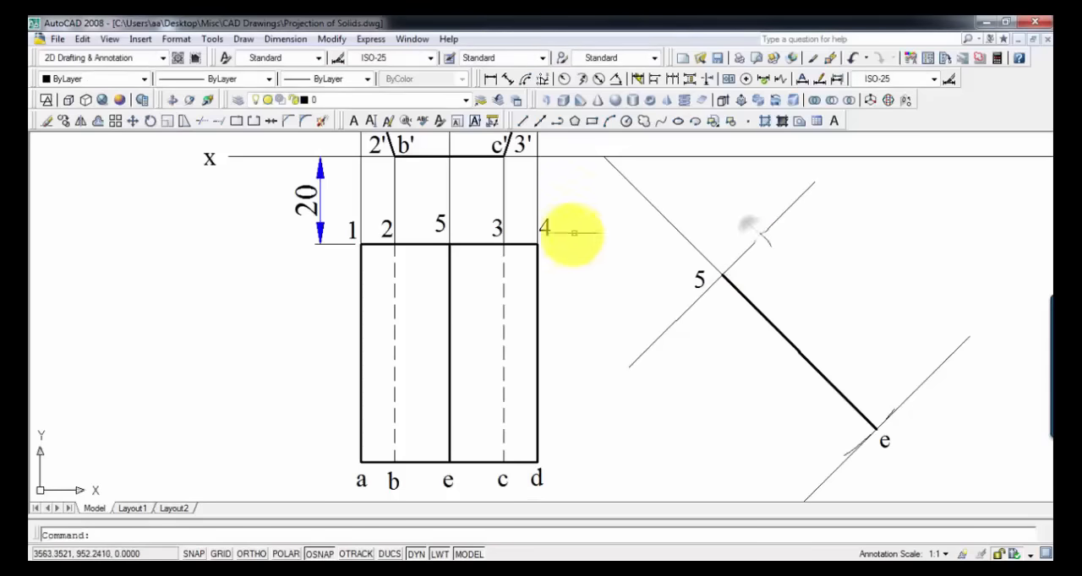
Step: Measure the distance from 5 to 4 on the rectangle's upper edge with a trial linear dimension
click(490, 79)
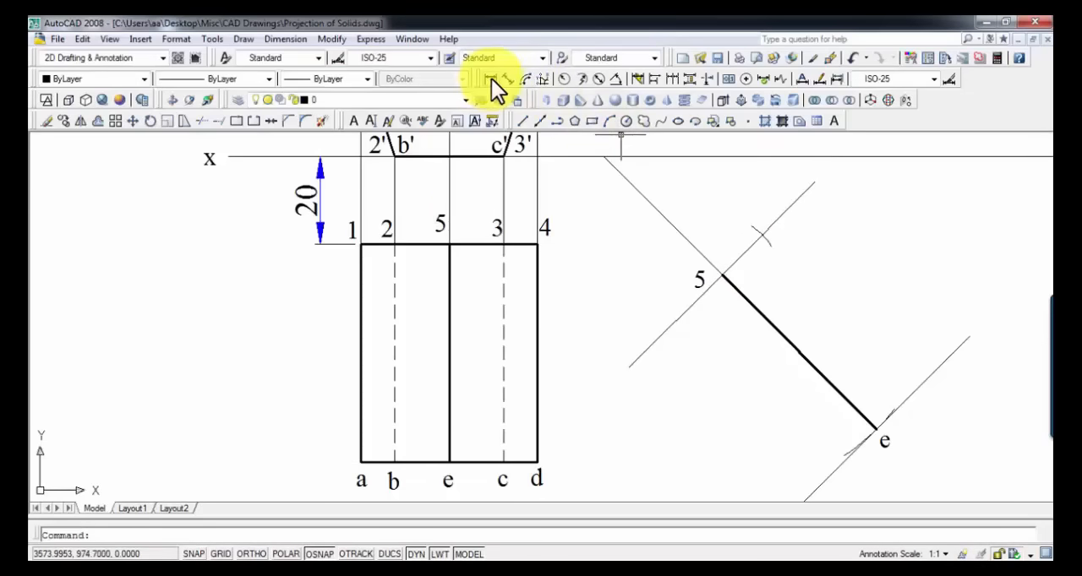
click(449, 245)
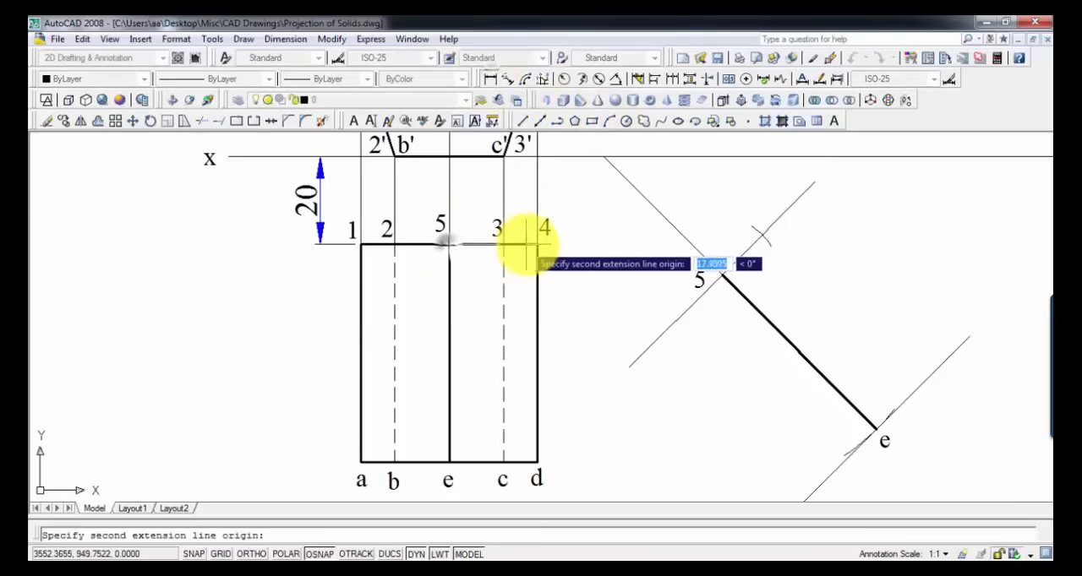
click(537, 245)
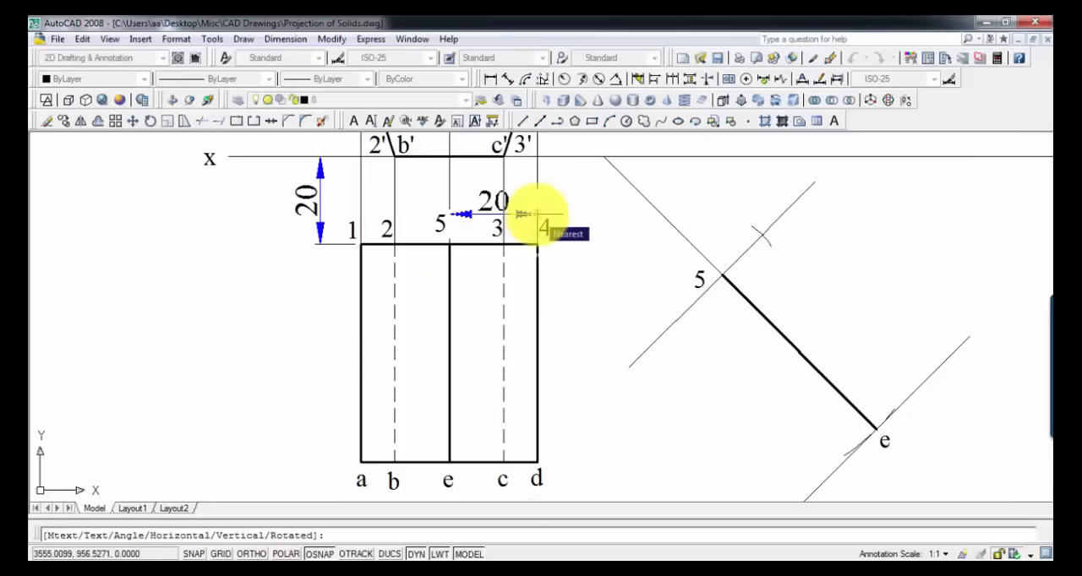
key(Escape)
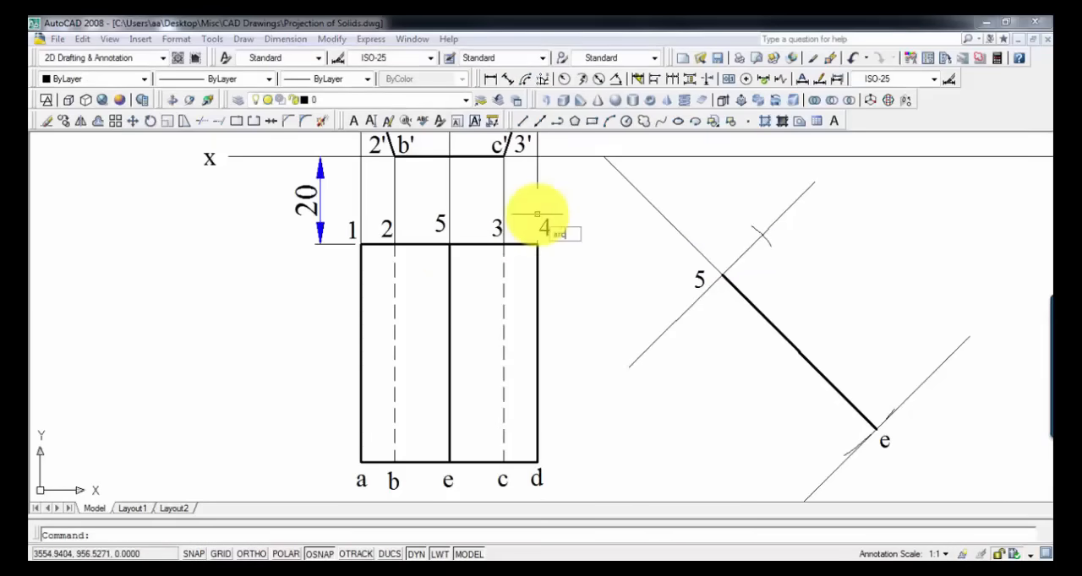
Step: Draw an arc centred at point 5 of the inclined line across its upper perpendicular, using the 5-to-4 distance as radius
key(Return)
text(c)
key(Return)
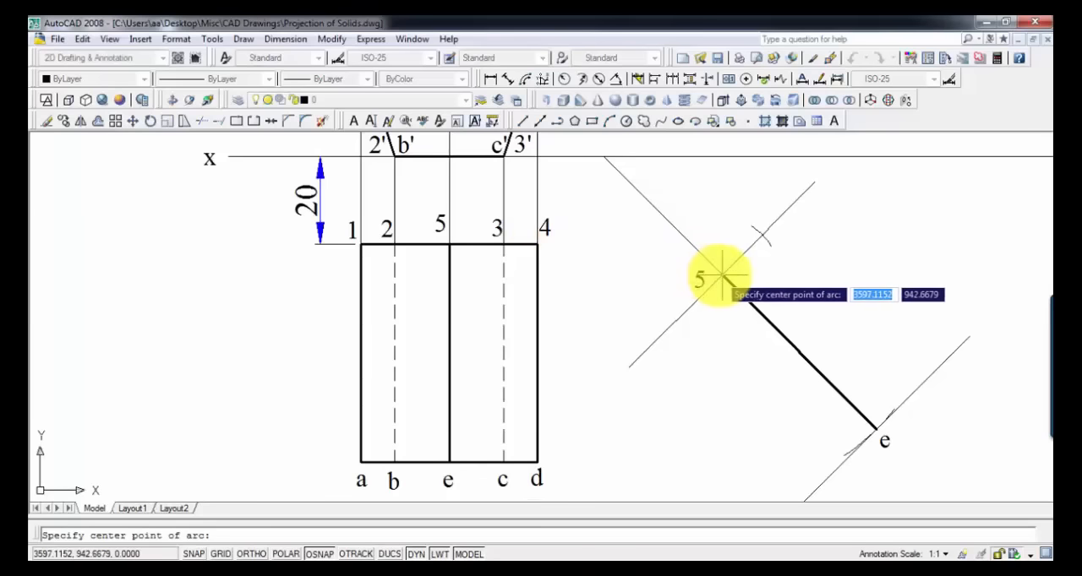
click(719, 274)
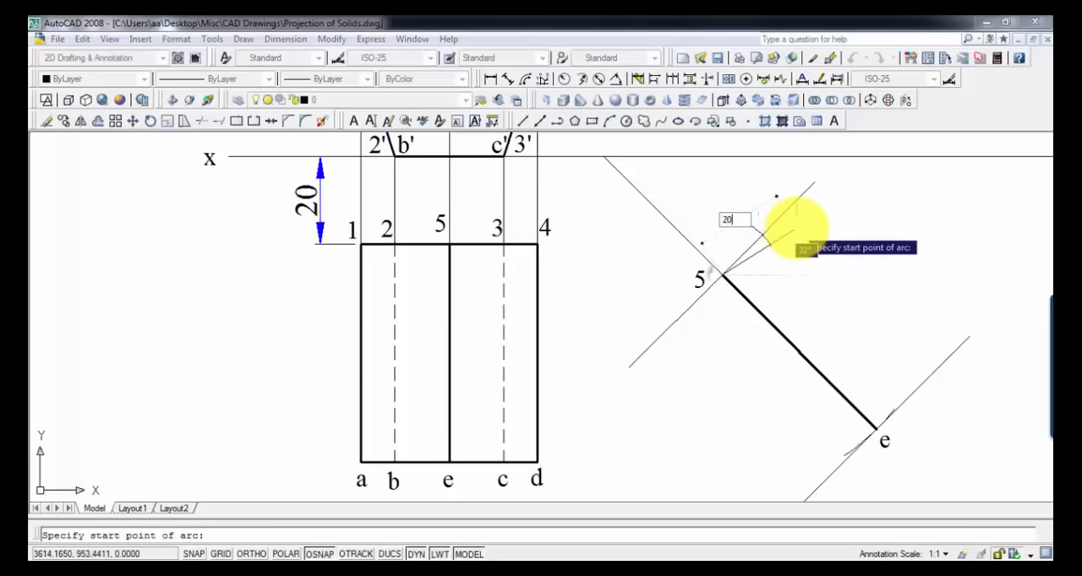
click(787, 227)
click(770, 203)
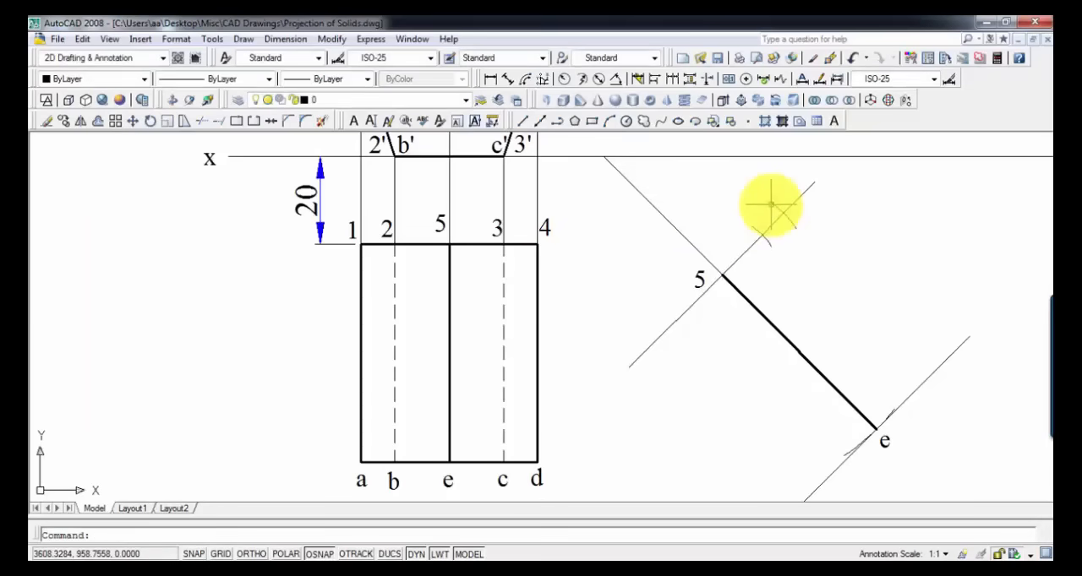
key(Return)
key(Escape)
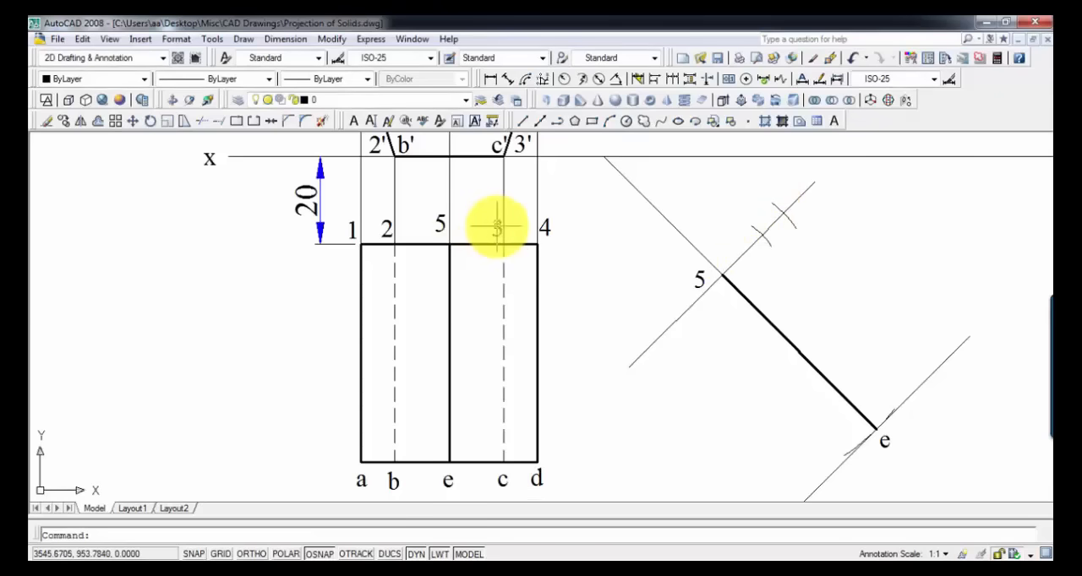
Step: Copy the labels 3 and 4 from the rectangle's upper edge to the inner and outer arcs on the inclined view
key(ctrl+v)
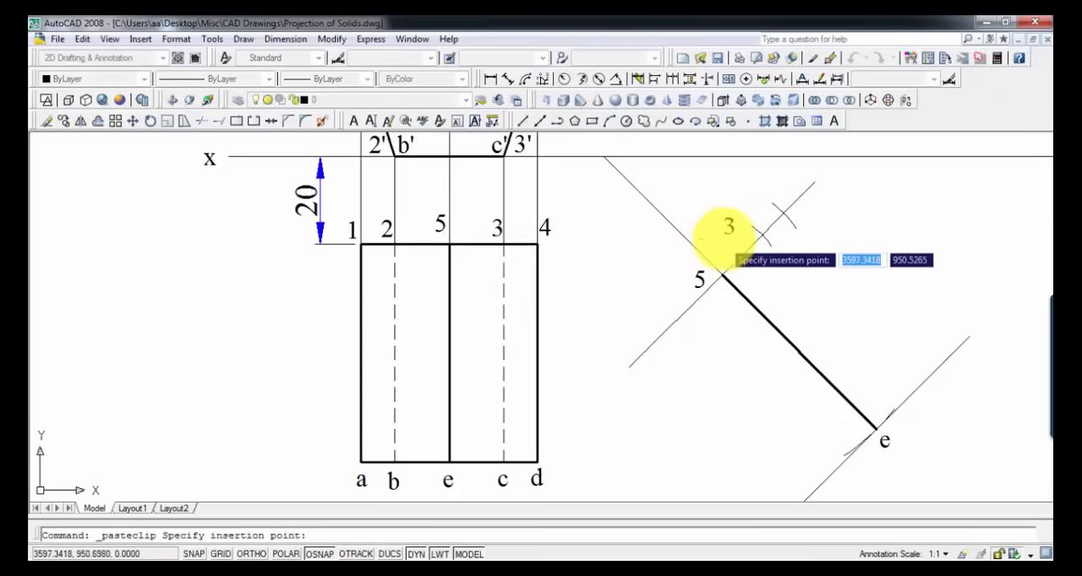
click(739, 228)
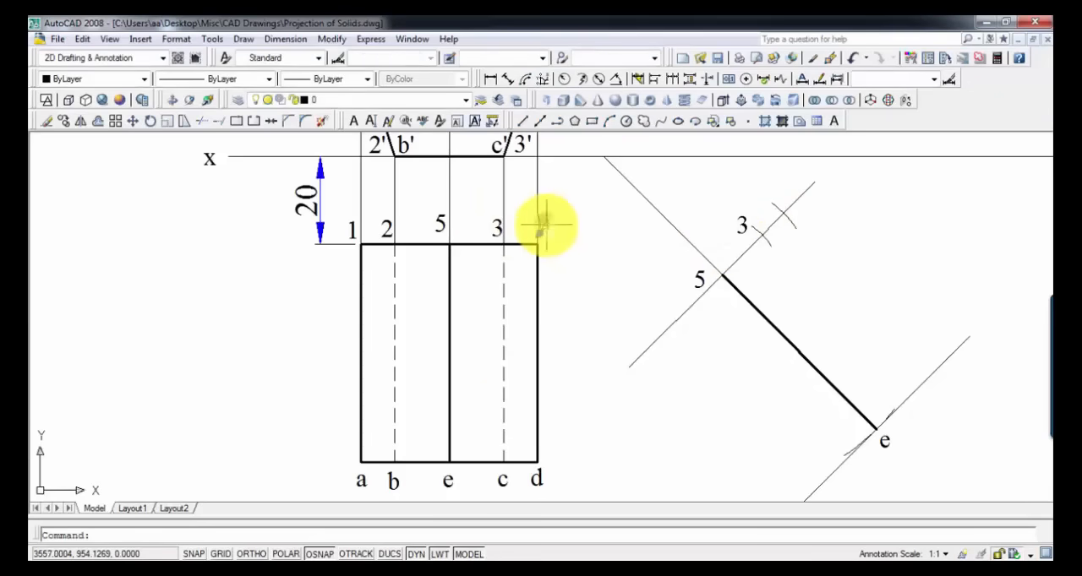
click(545, 224)
key(ctrl+c)
key(ctrl+v)
click(777, 196)
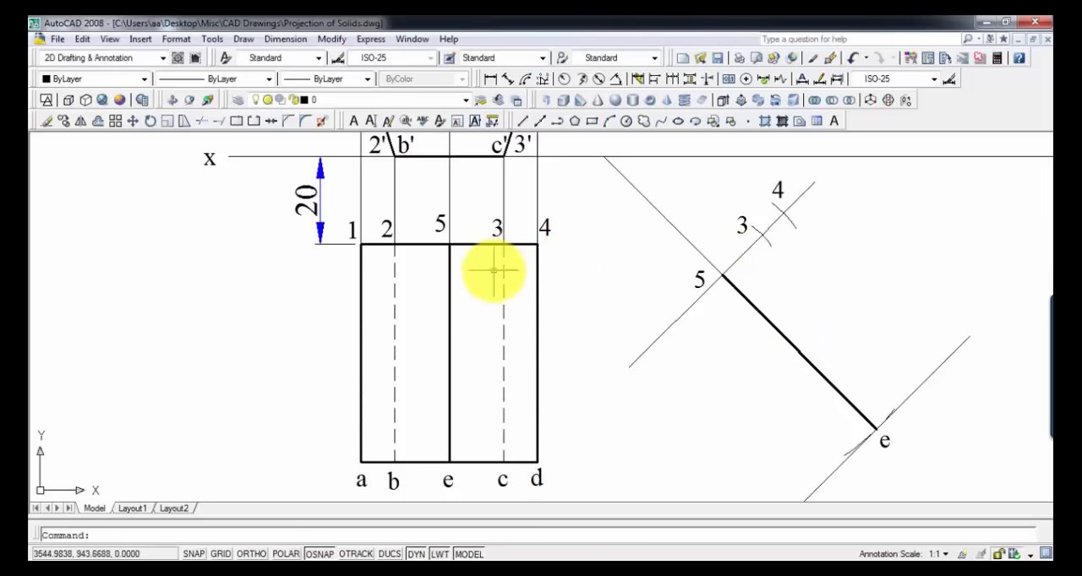
Step: Copy the two arcs to point e and mirror both pairs about line 5e, keeping the source arcs
middle_drag(514, 313, 522, 275)
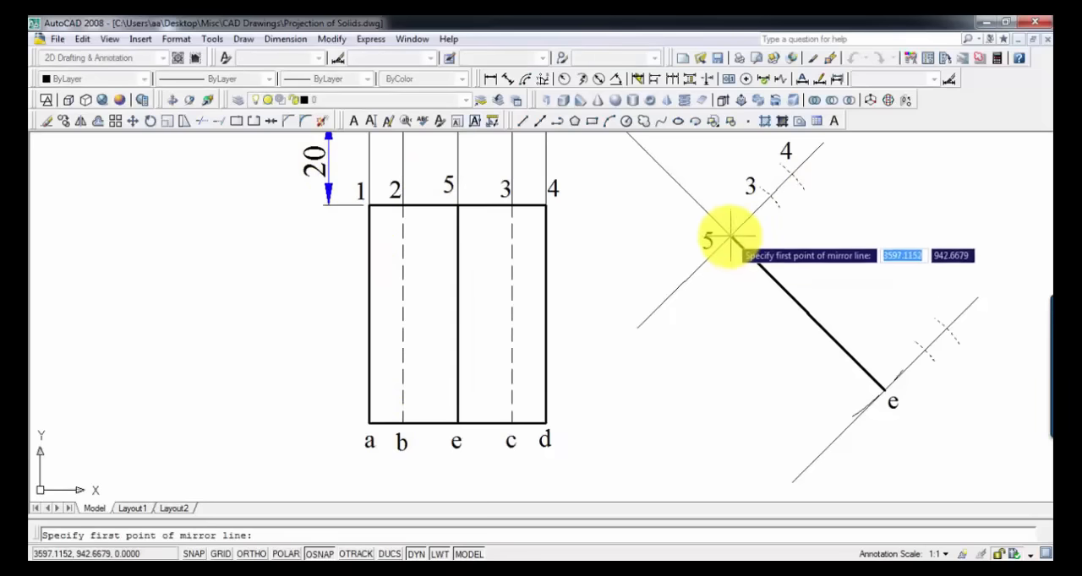
click(729, 239)
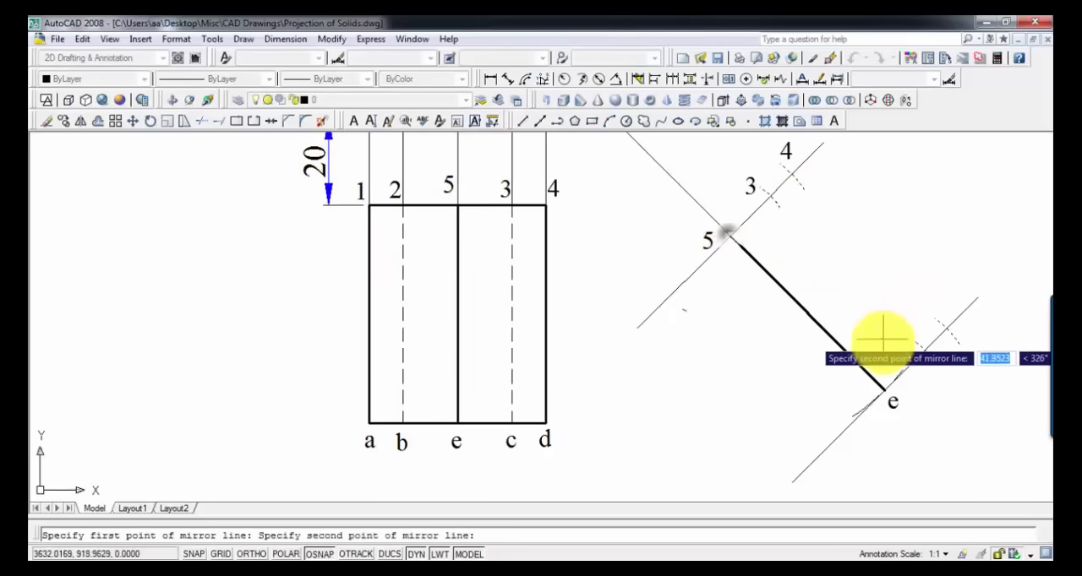
click(883, 388)
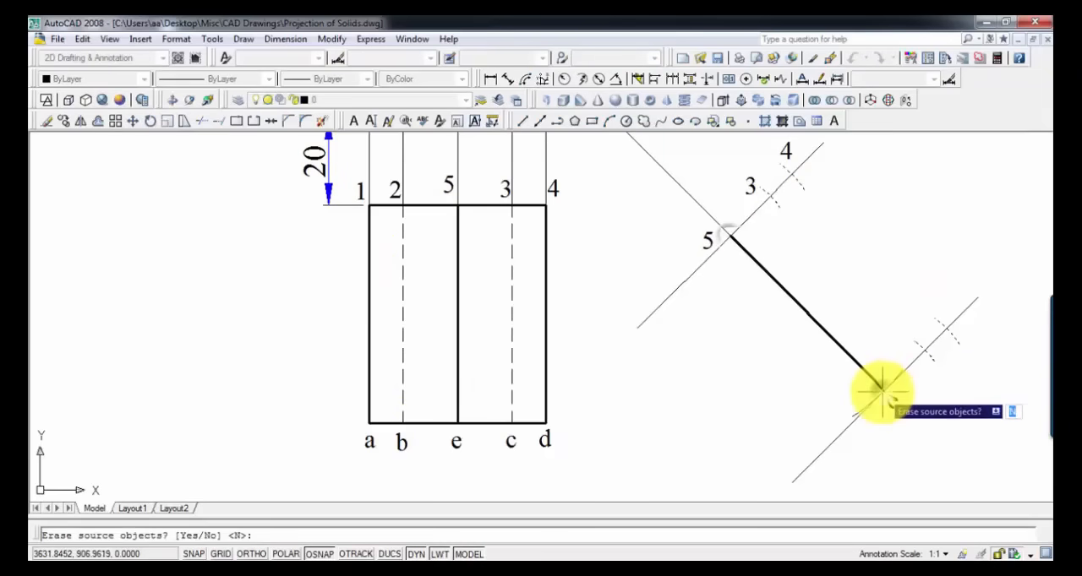
key(Return)
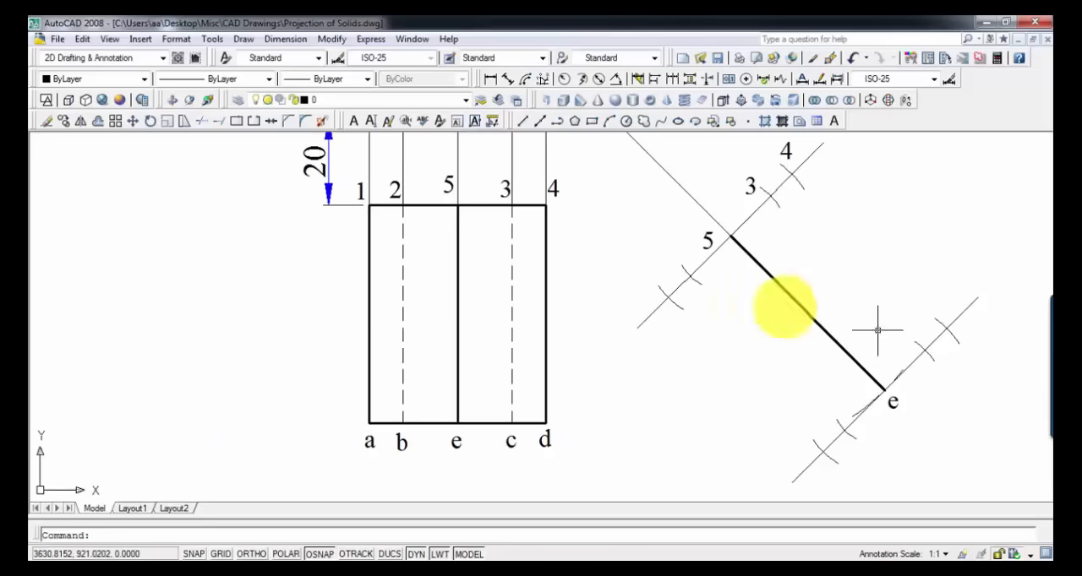
Step: Draw four thin lines parallel to 5e, joining the matching arc intersections on the two perpendiculars
click(521, 121)
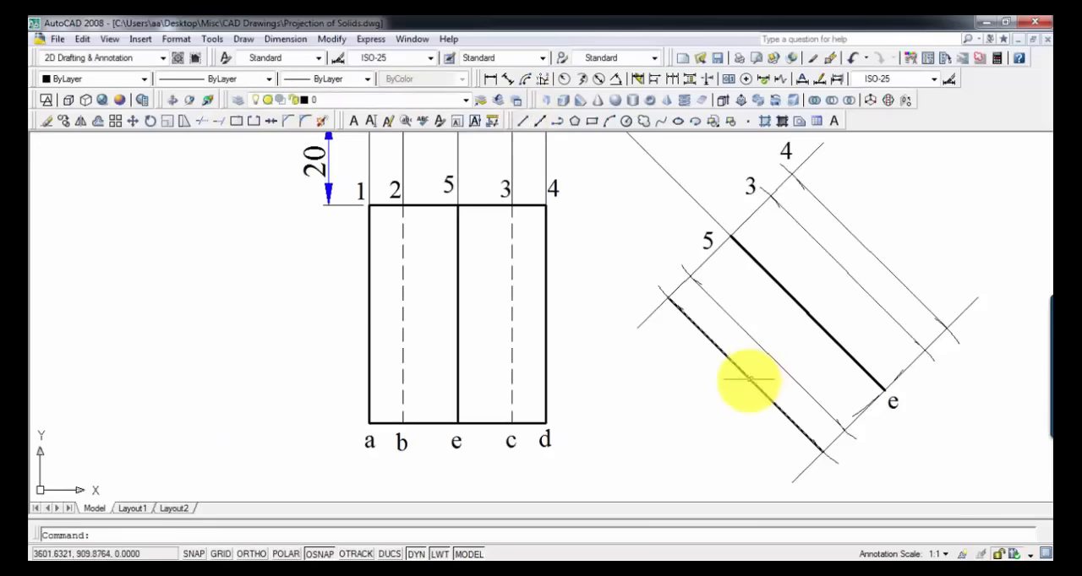
click(748, 379)
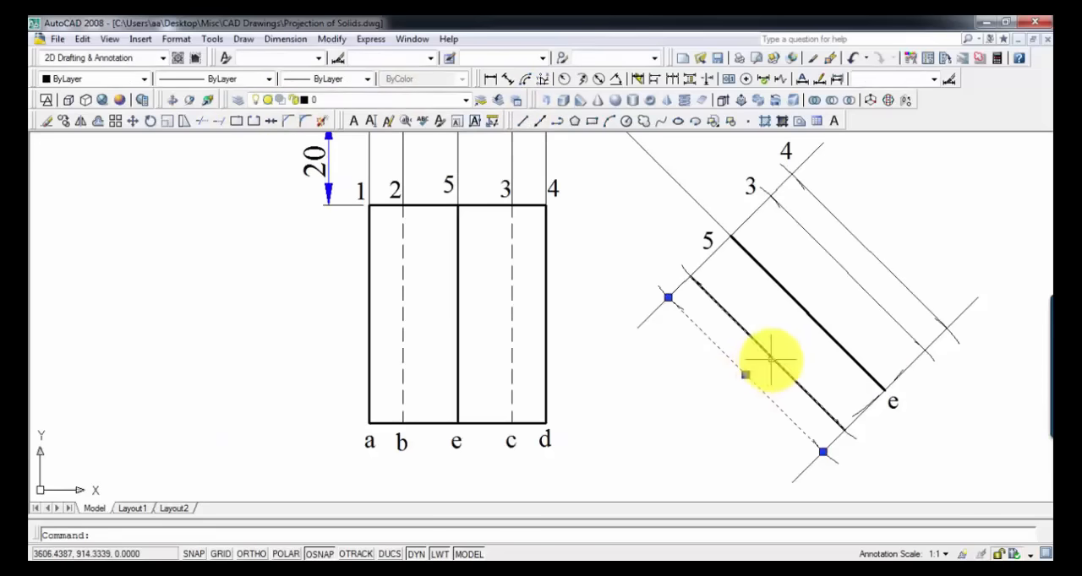
click(770, 359)
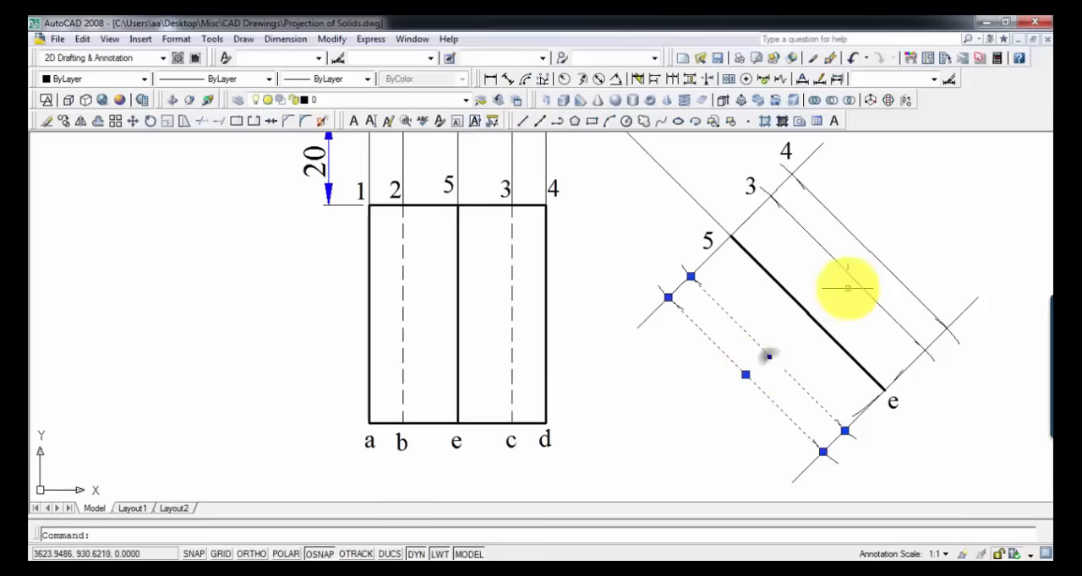
Step: Give the two outermost lines of the inclined view the same heavy lineweight as line 5e
click(748, 382)
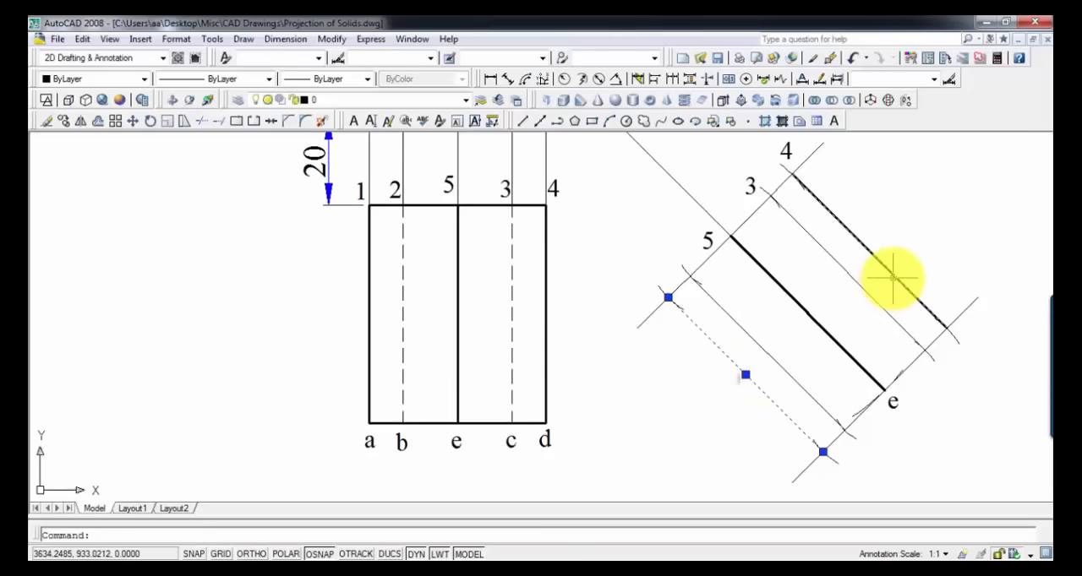
click(892, 277)
click(345, 83)
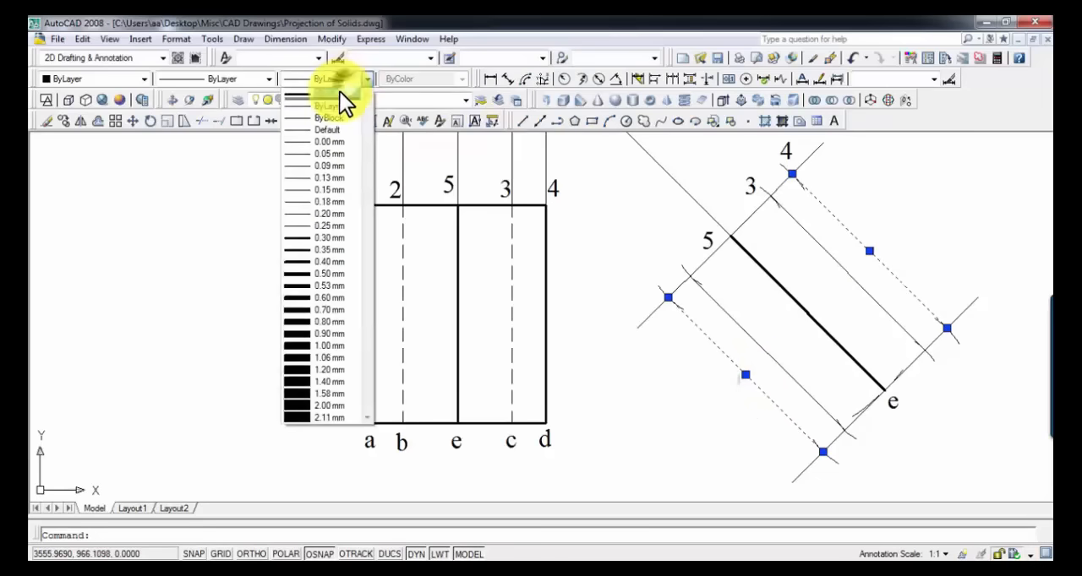
click(330, 259)
Step: Change the two inner lines on either side of 5e to a hidden linetype
click(761, 347)
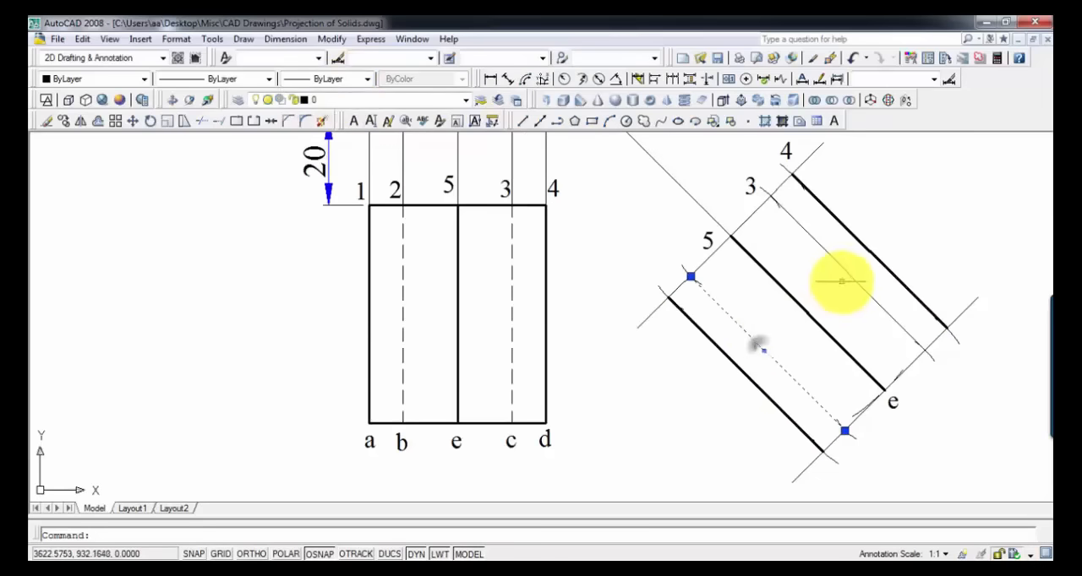
click(850, 277)
click(268, 78)
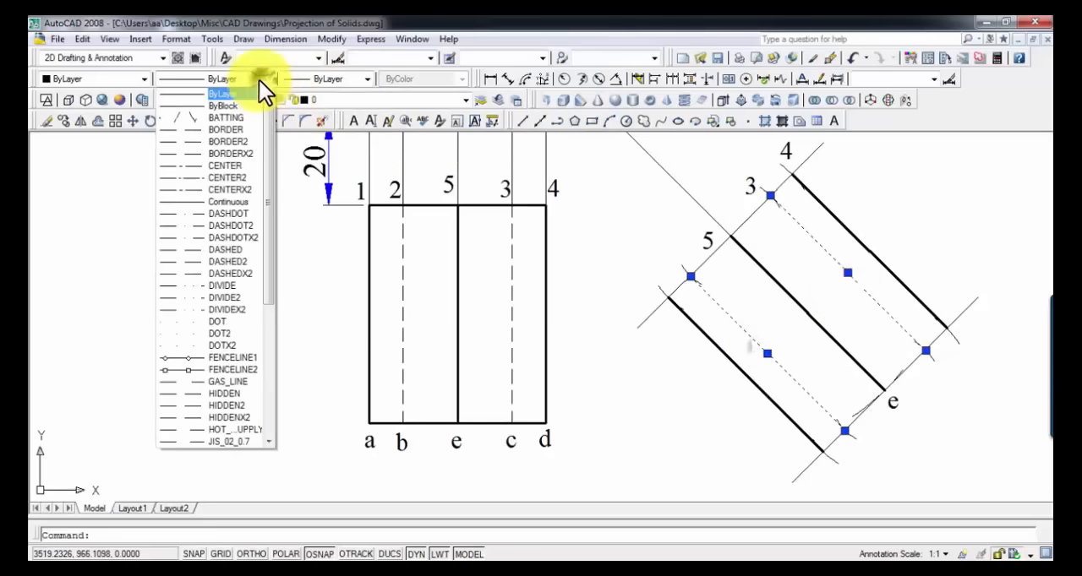
click(241, 414)
key(Escape)
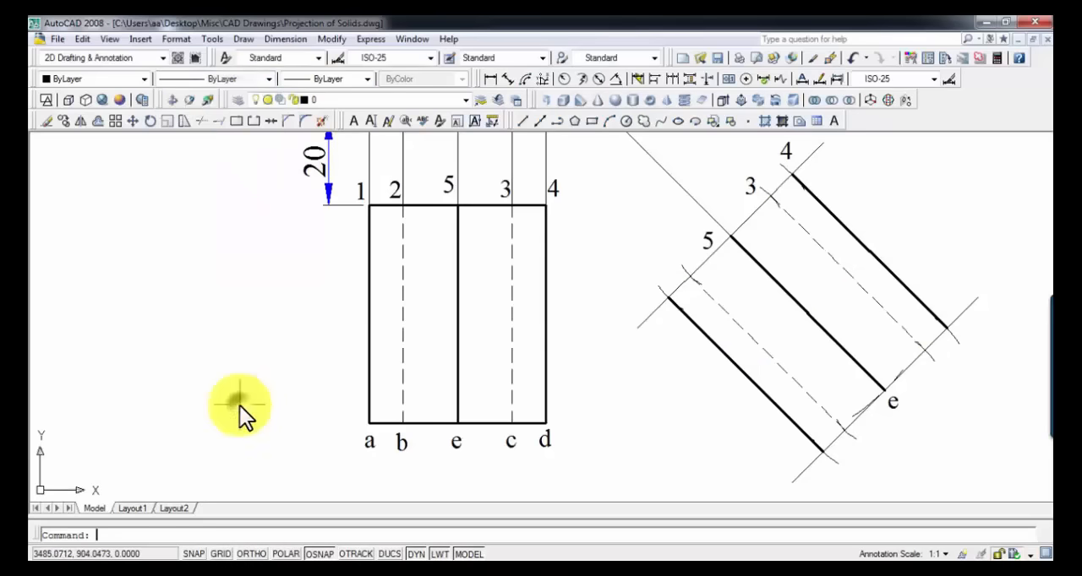
Step: Trim the ends of both perpendiculars that extend beyond the outermost edges of the inclined view
click(645, 319)
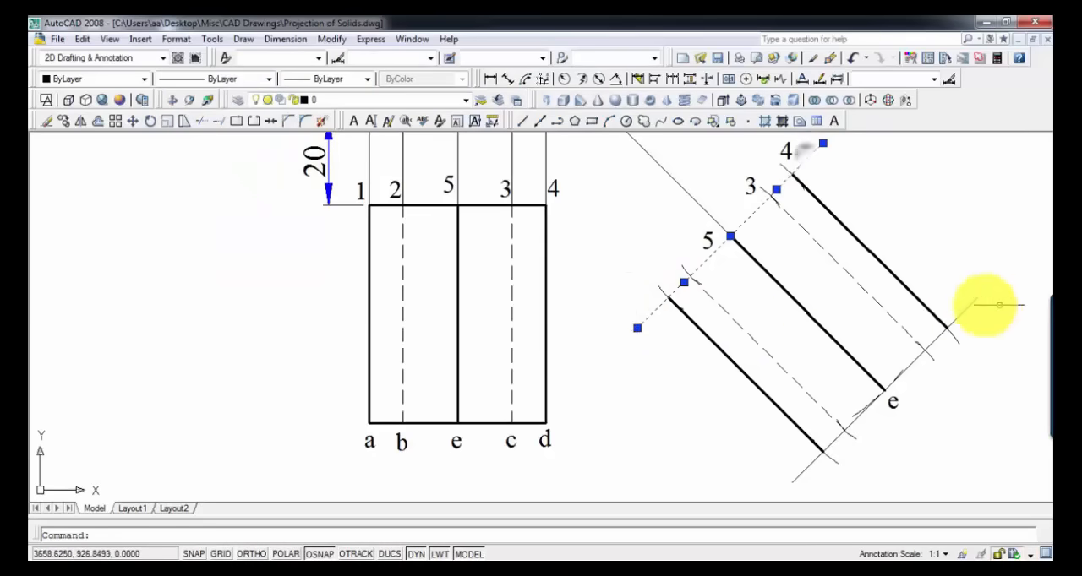
click(965, 310)
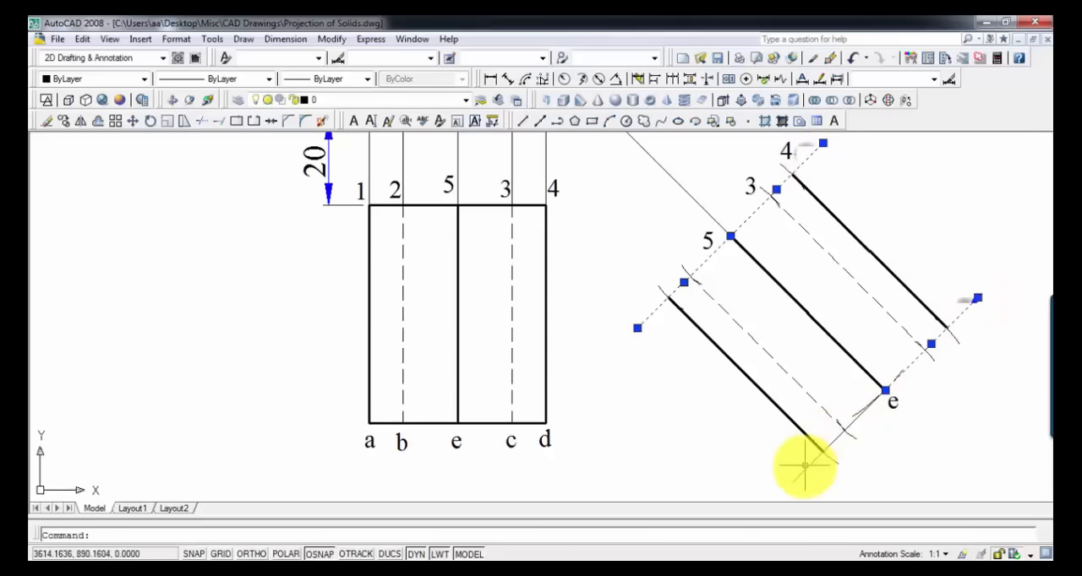
click(803, 436)
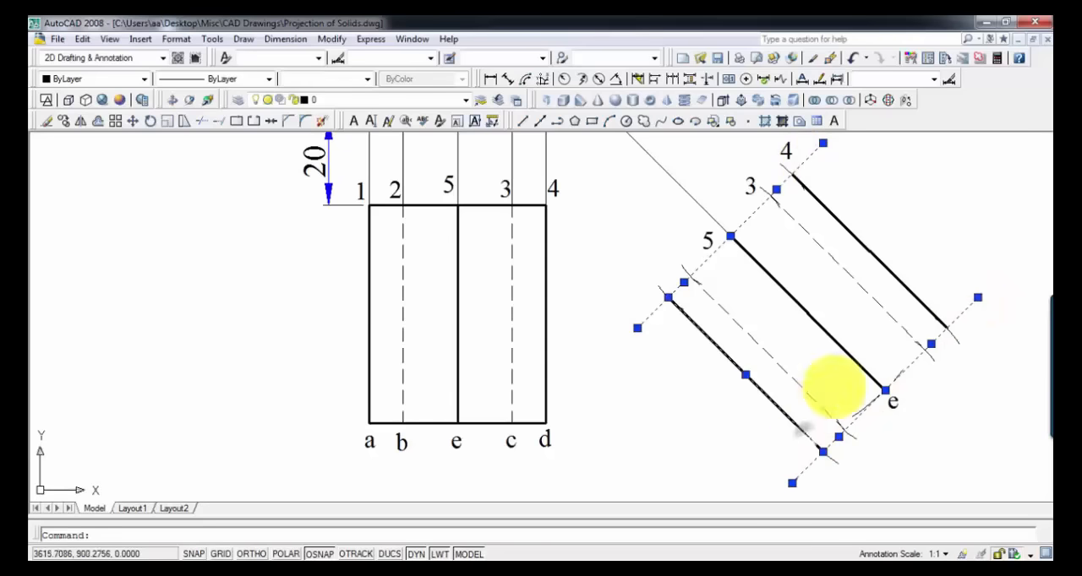
click(907, 283)
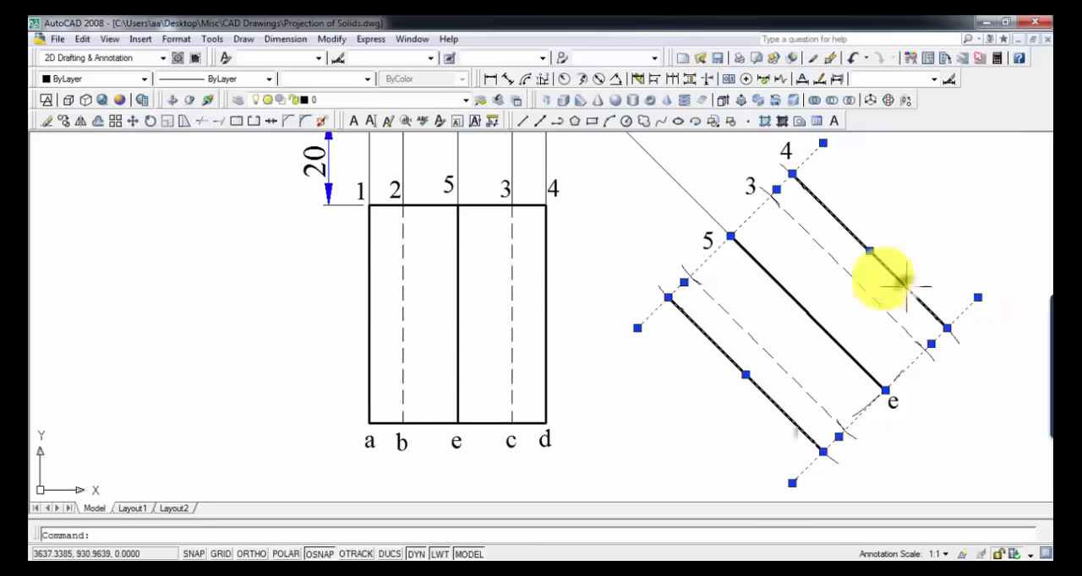
click(203, 123)
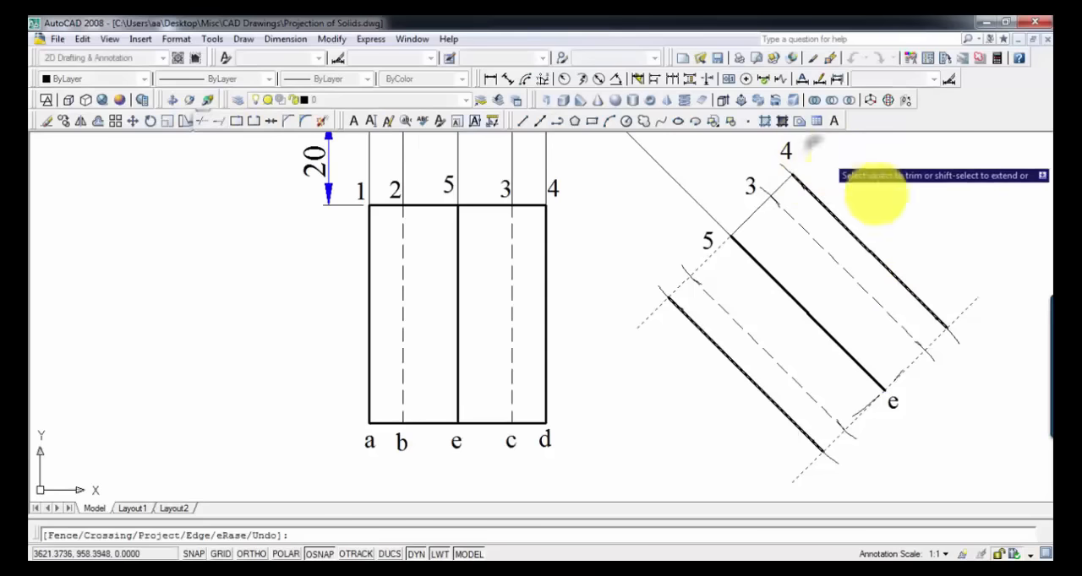
click(959, 319)
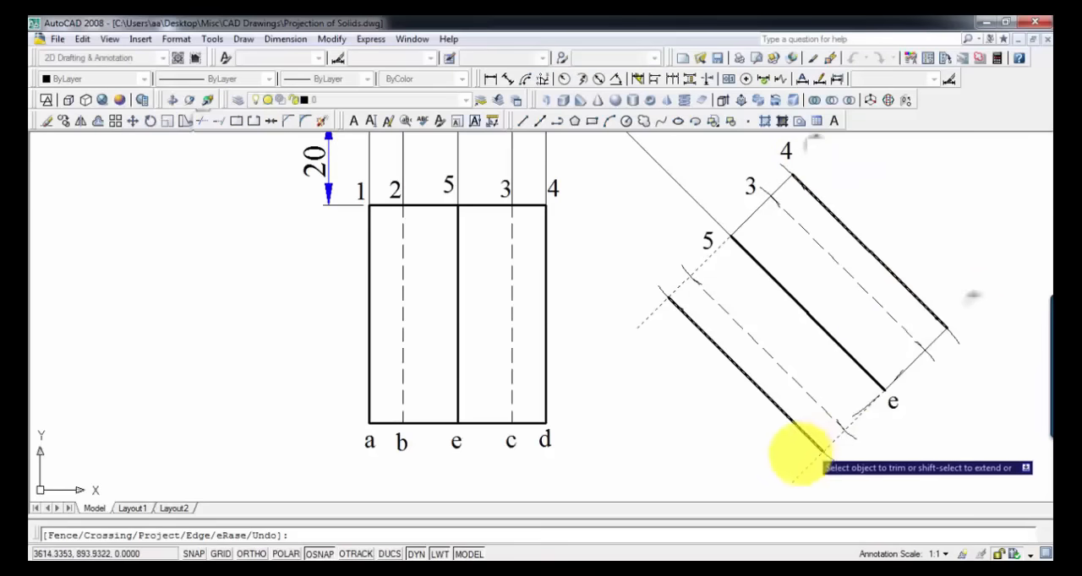
click(646, 311)
key(Return)
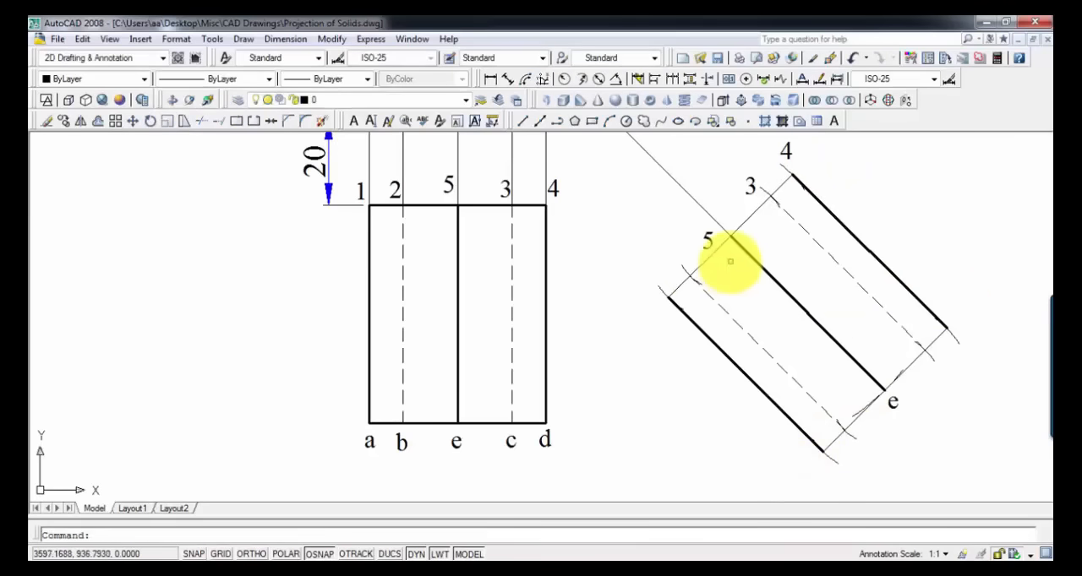
Step: Apply the heavy lineweight to both end edges of the inclined rectangle, through points 5 and e
click(756, 209)
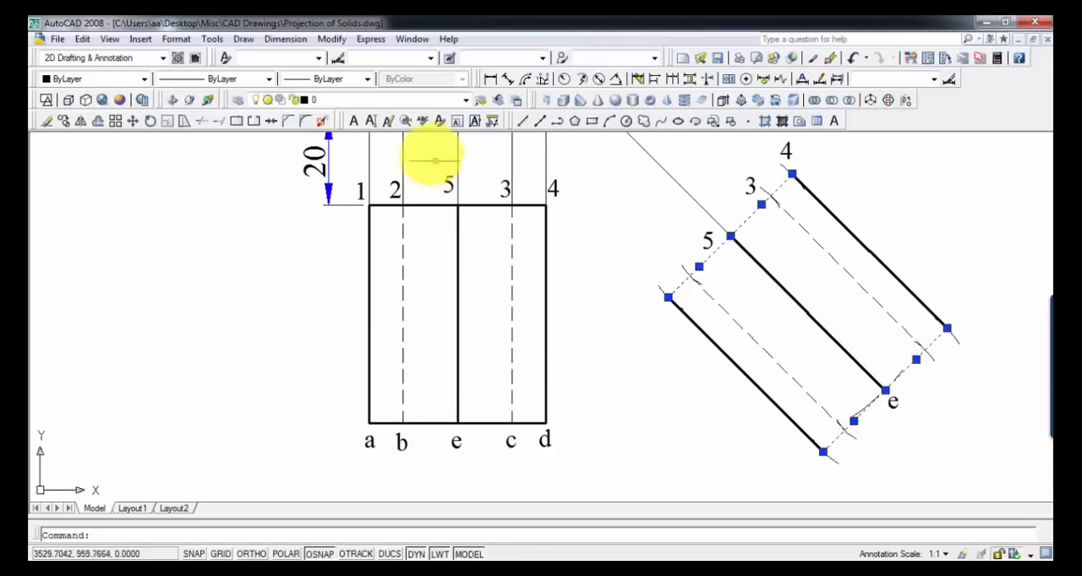
click(348, 81)
click(347, 96)
key(Escape)
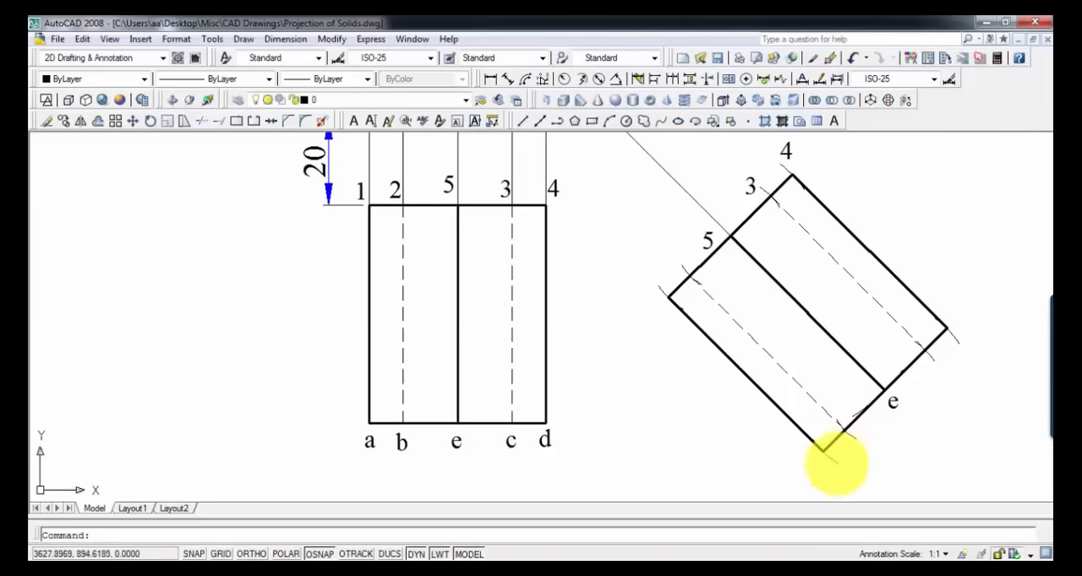
Step: Label the points along the inclined rectangle's lower end edge a, b, c and d
key(ctrl+v)
click(817, 474)
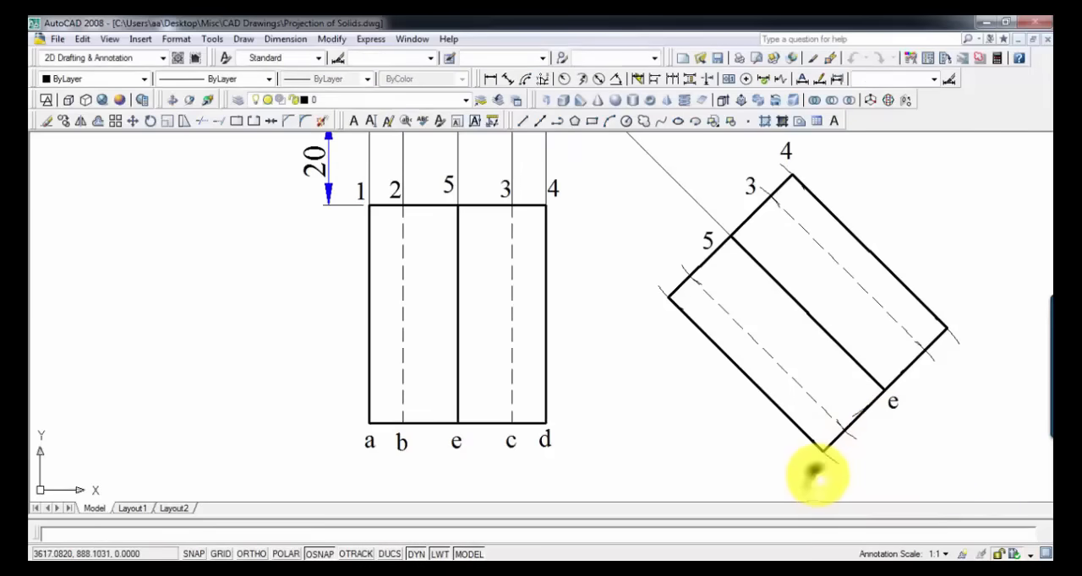
double_click(816, 474)
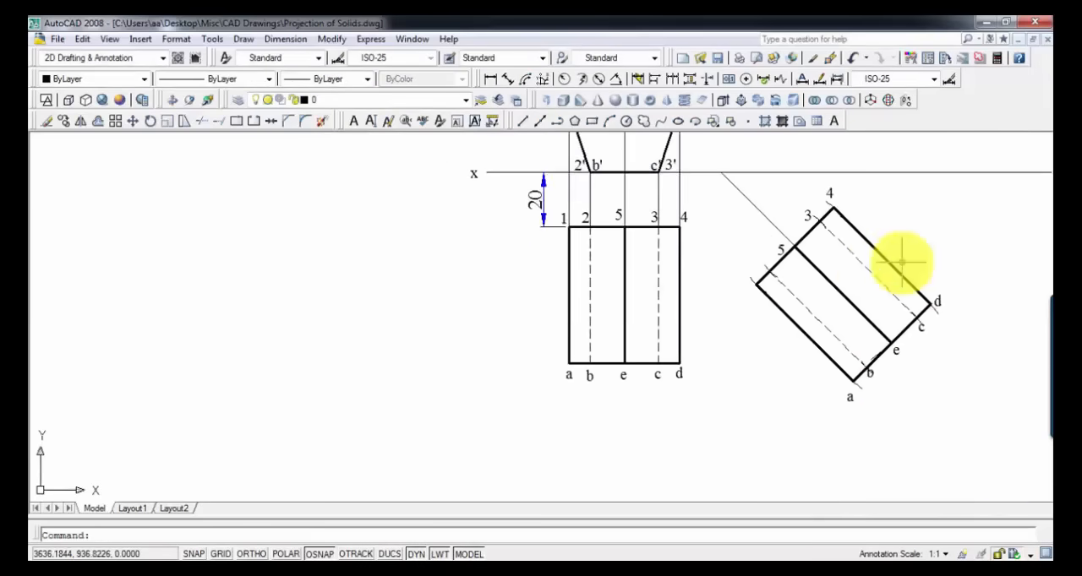
Step: Draw thin horizontal projectors from 5' and 1' of the pentagon and a vertical projector up from corner d
middle_drag(898, 259, 720, 366)
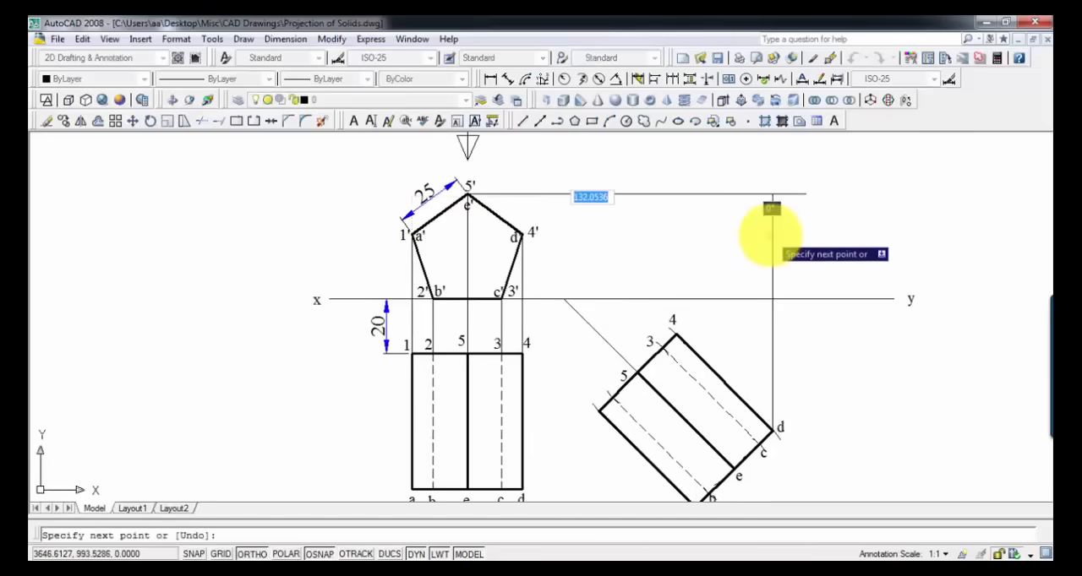
click(772, 234)
key(Return)
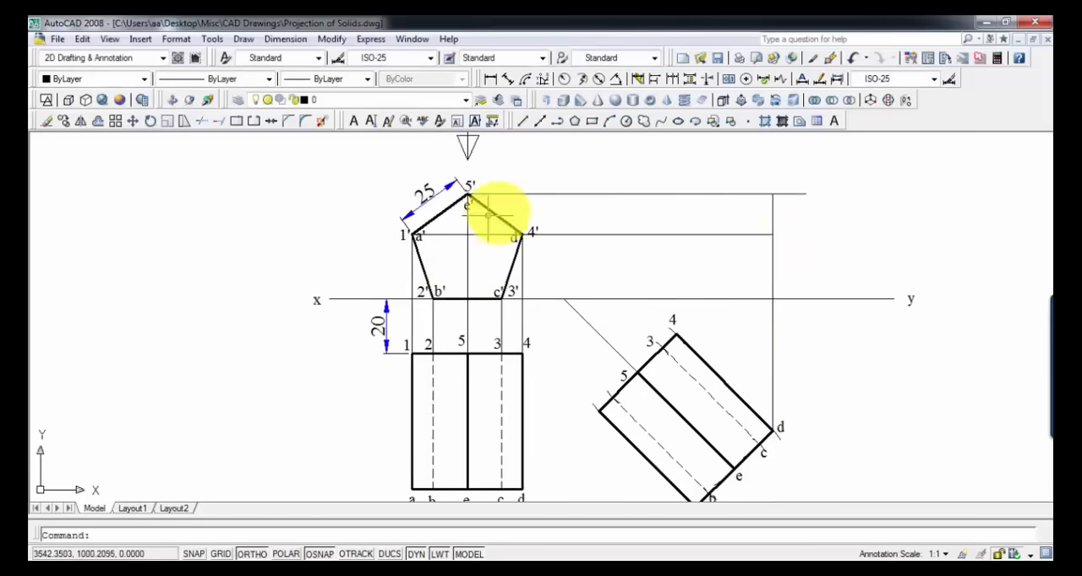
click(552, 193)
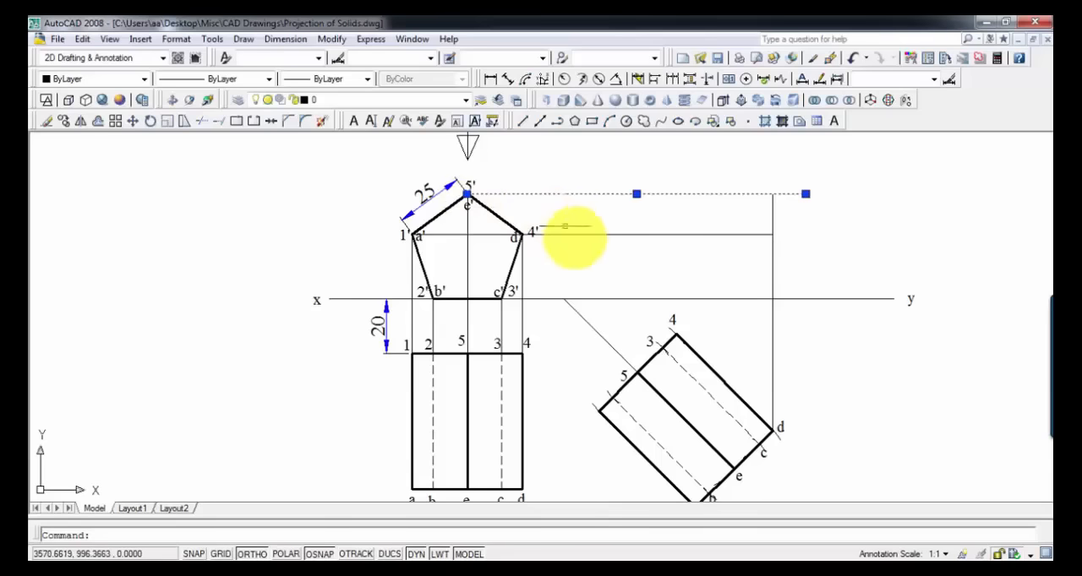
scroll(581, 234, up, 3)
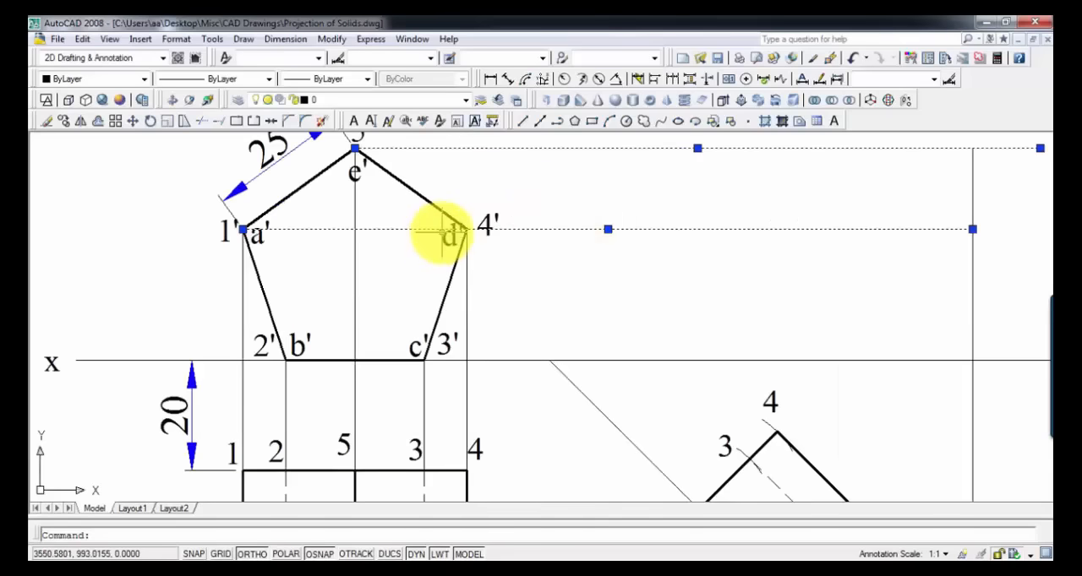
middle_drag(521, 338, 580, 254)
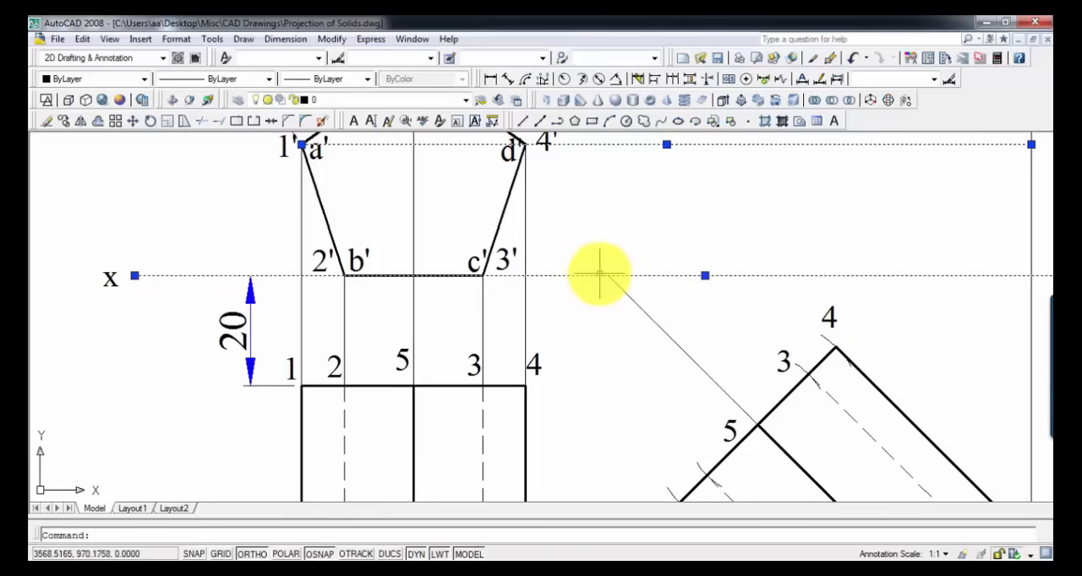
key(Escape)
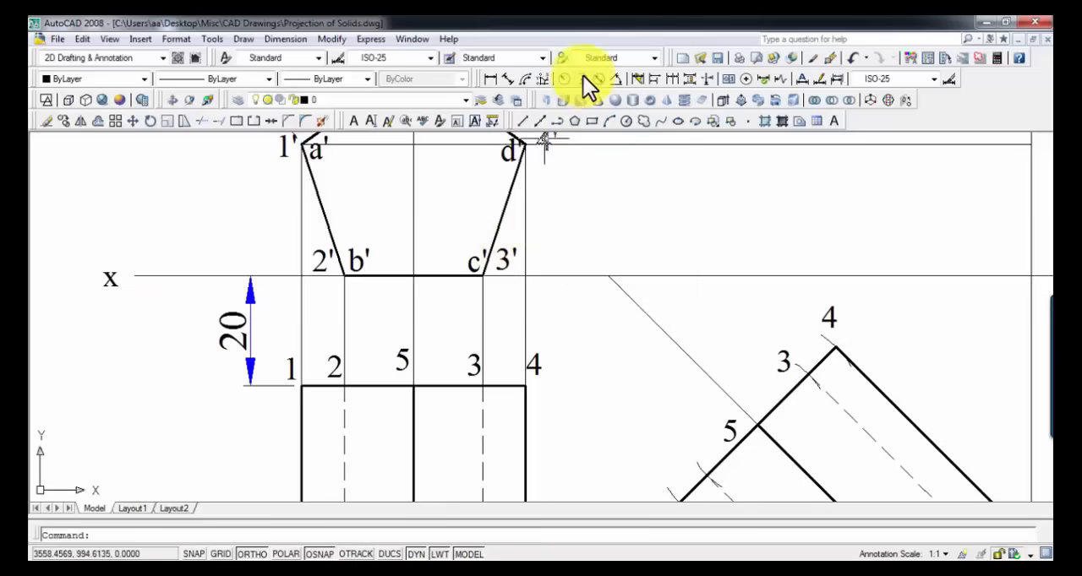
Step: Label the unmarked corner at the far end of the inclined view's numbered edge as 1, using a copied label
scroll(589, 132, down, 2)
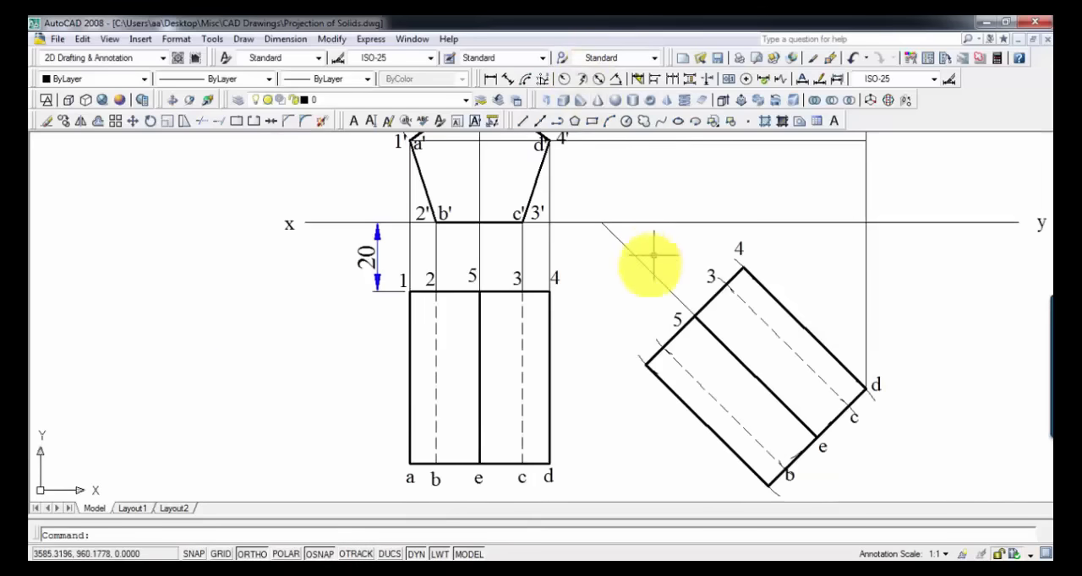
key(ctrl+v)
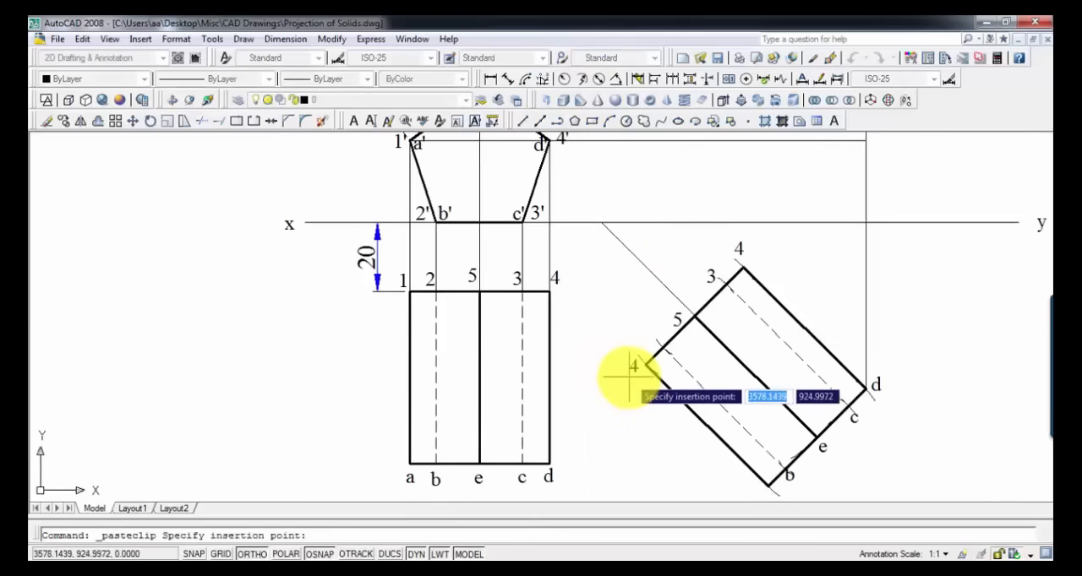
click(628, 378)
click(633, 367)
click(634, 366)
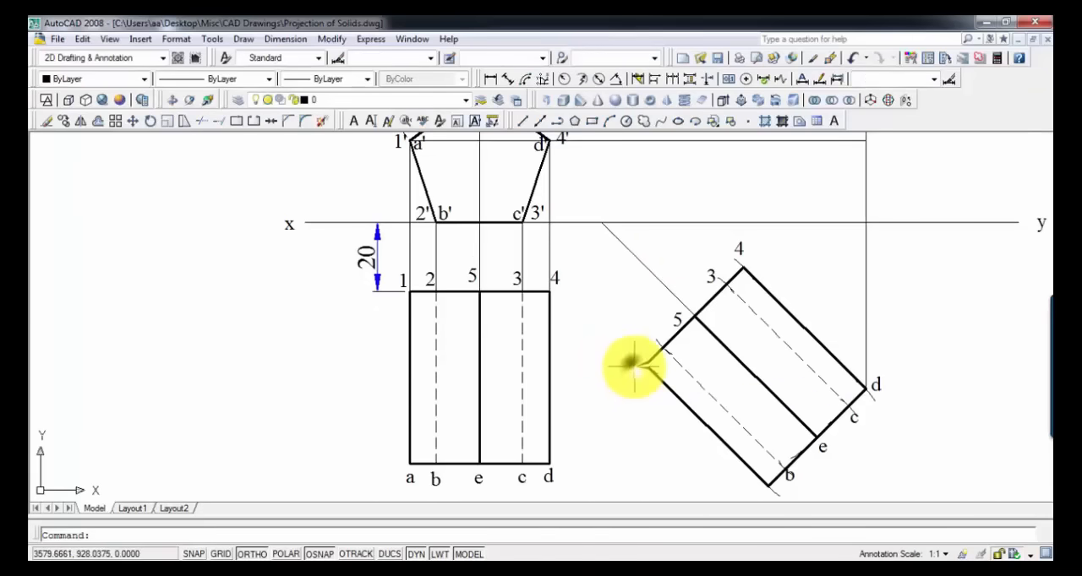
double_click(634, 367)
key(Escape)
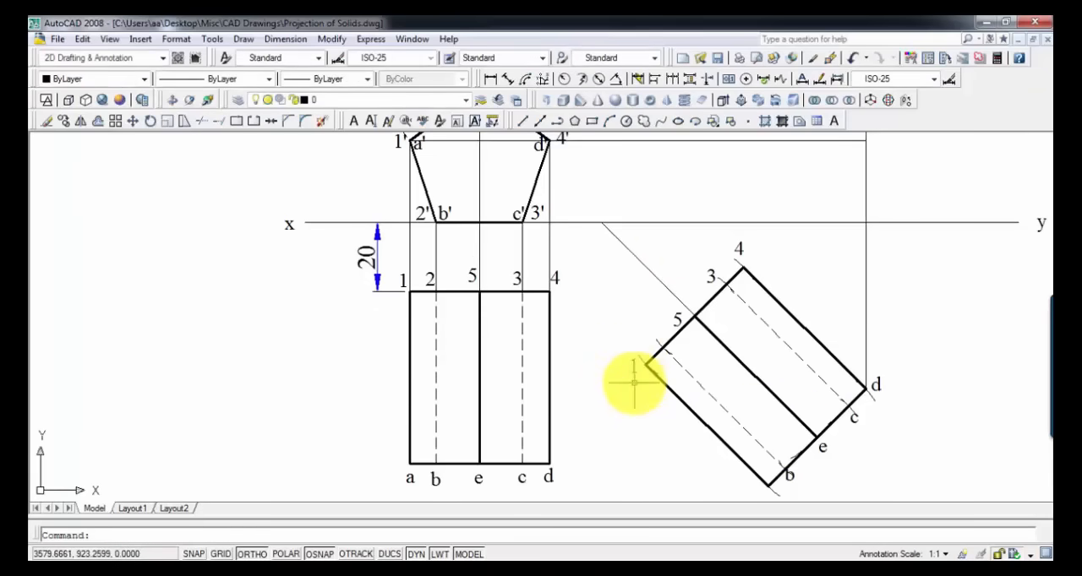
Step: Add label 2 at the hidden line's end between points 1 and 5 and shift it clear of the edge
key(ctrl+v)
click(661, 342)
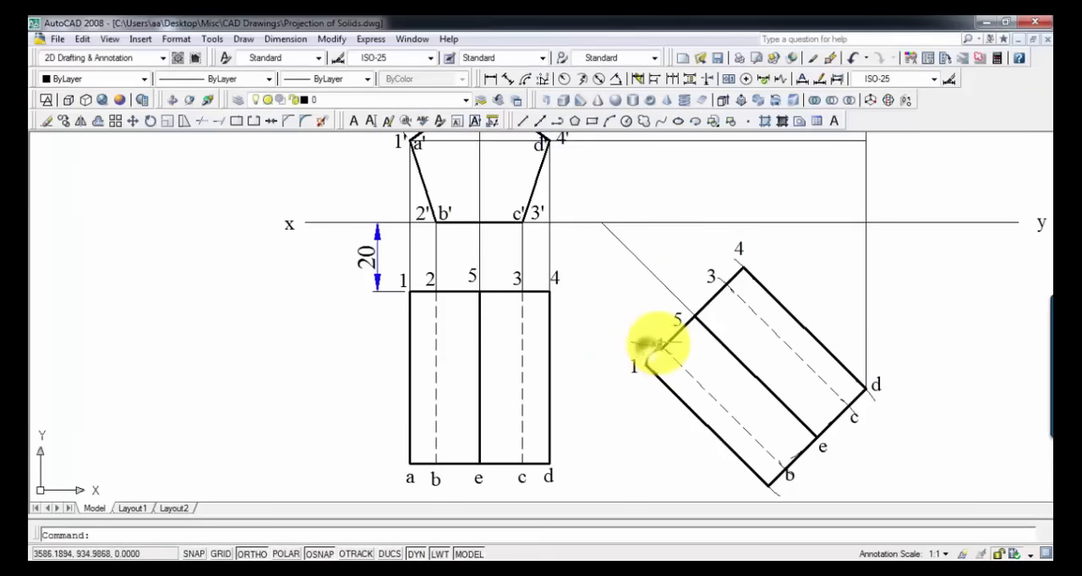
double_click(658, 343)
key(Escape)
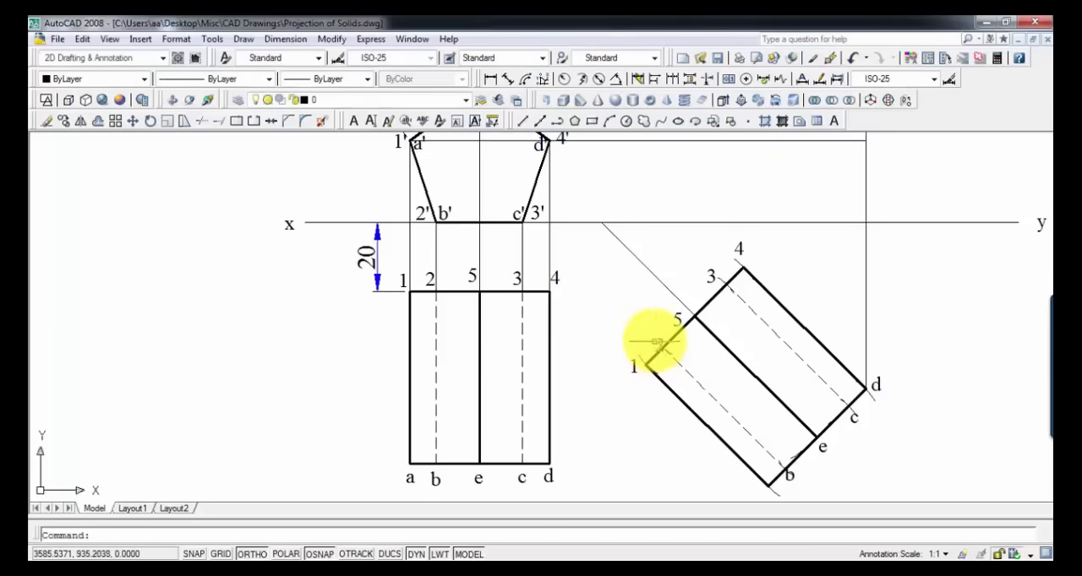
click(653, 342)
click(642, 351)
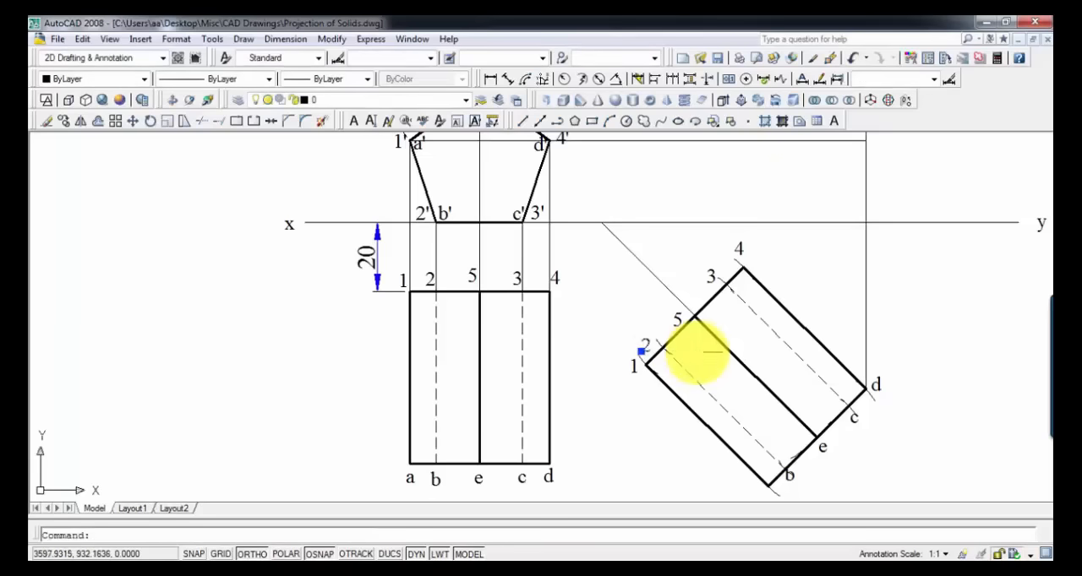
Step: Draw thin vertical projectors from the remaining points of the inclined view up to the horizontal projector from 5'
text(l)
key(Return)
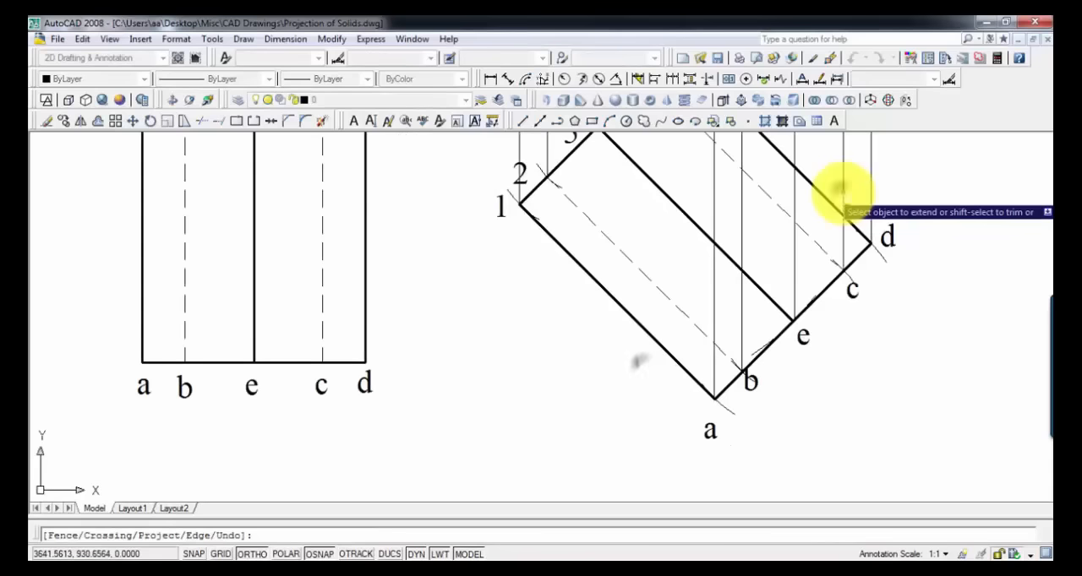
scroll(809, 242, down, 2)
key(Escape)
Step: Add an upward-pointing viewing-direction arrow below corner a of the inclined view
scroll(816, 223, down, 2)
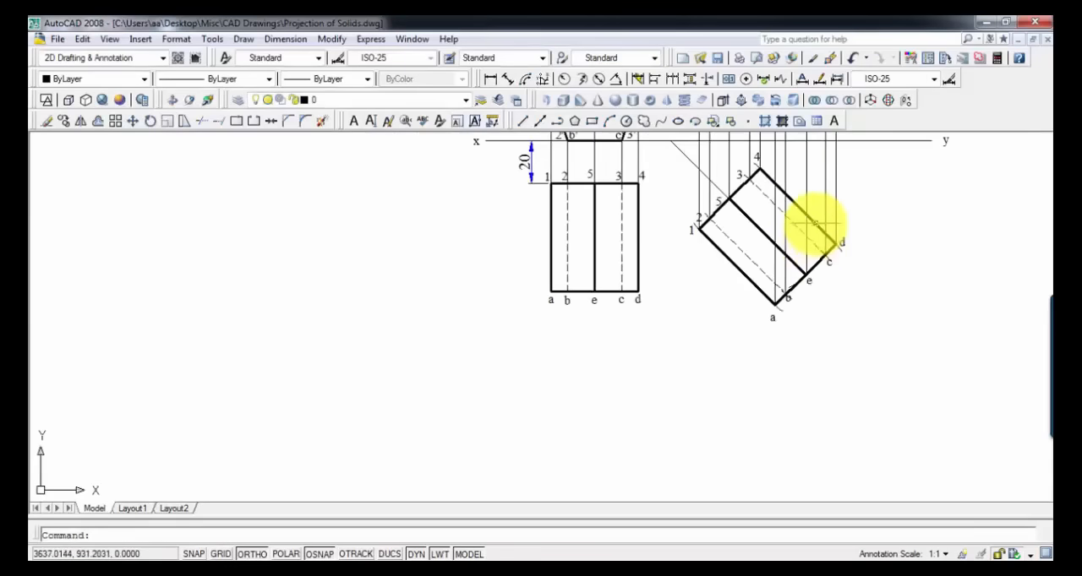
middle_drag(815, 222, 747, 393)
scroll(713, 332, up, 3)
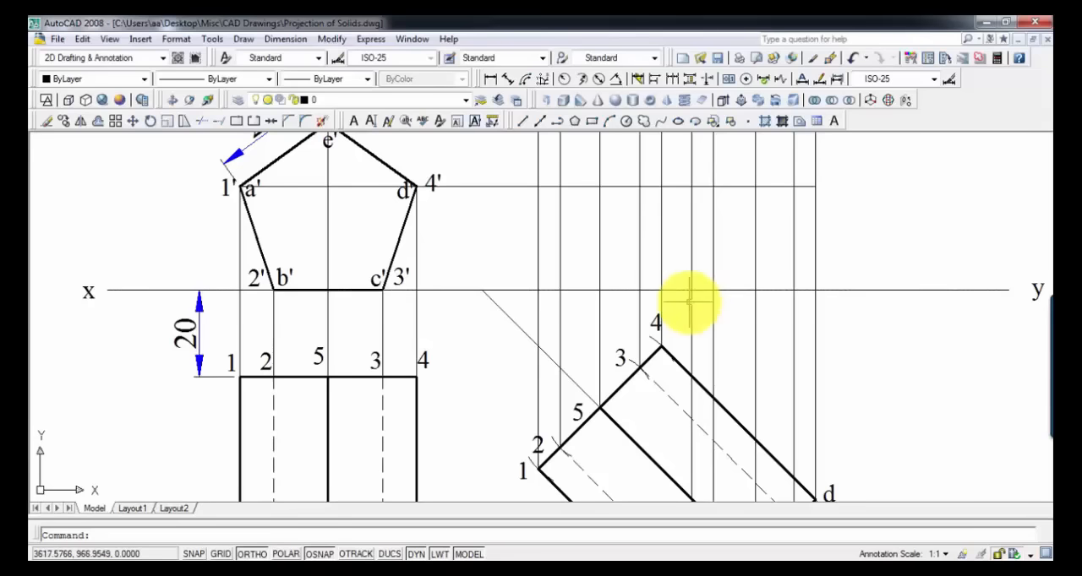
middle_drag(622, 446, 616, 217)
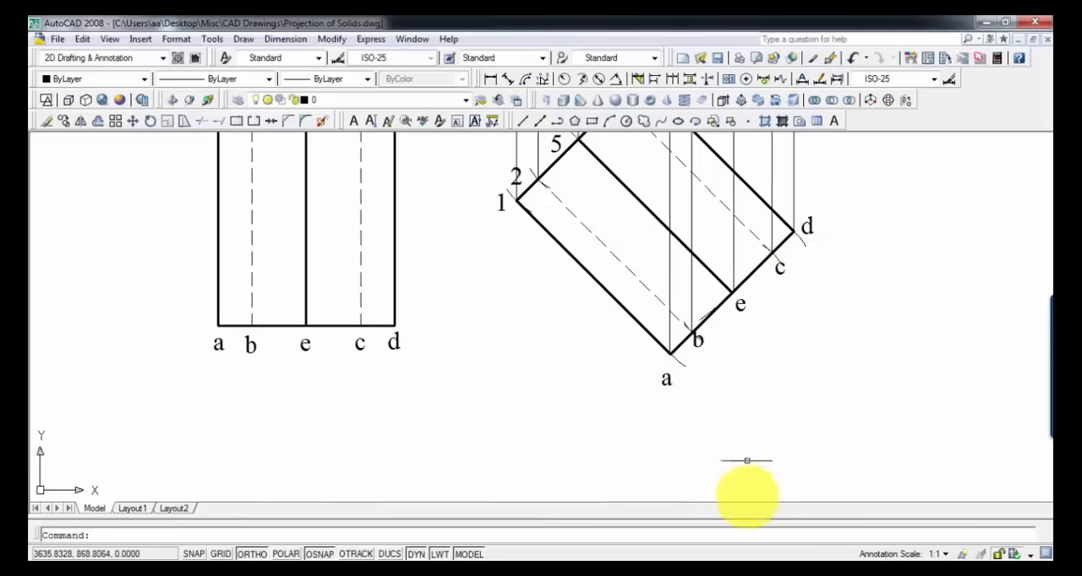
scroll(729, 422, down, 2)
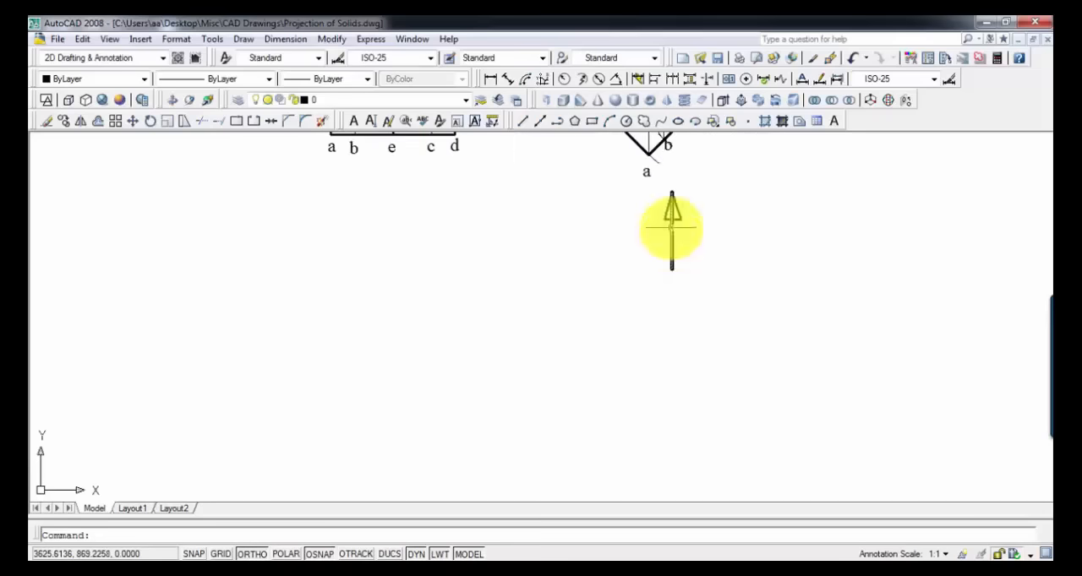
middle_drag(661, 176, 628, 437)
scroll(626, 374, up, 3)
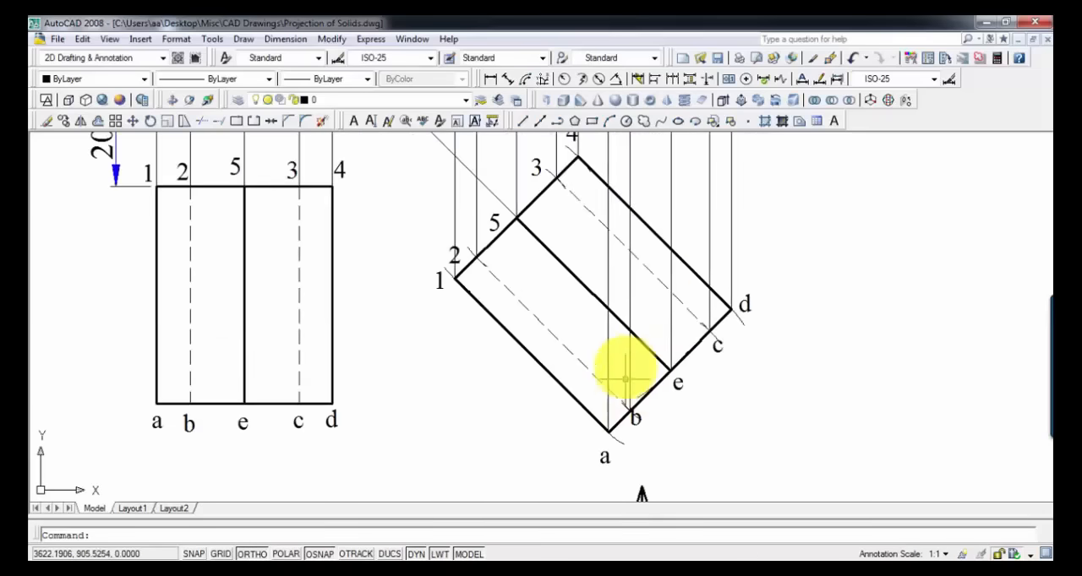
mouse_move(627, 369)
middle_down()
mouse_move(639, 342)
mouse_move(636, 381)
mouse_move(651, 239)
middle_up()
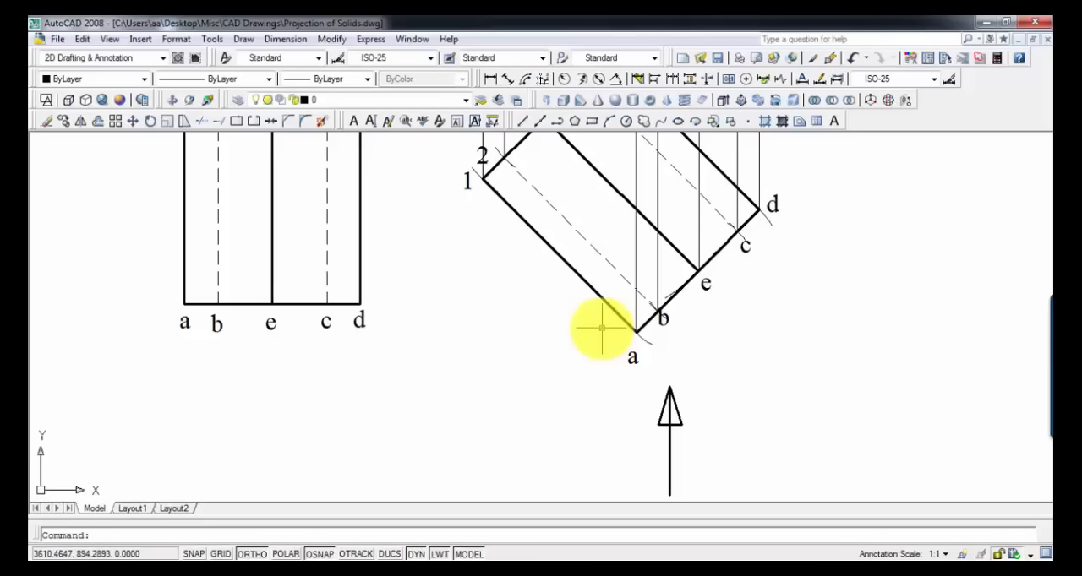
Step: Label the intersection of the vertical projector from a and the horizontal projector from 1' as a'
scroll(680, 253, down, 3)
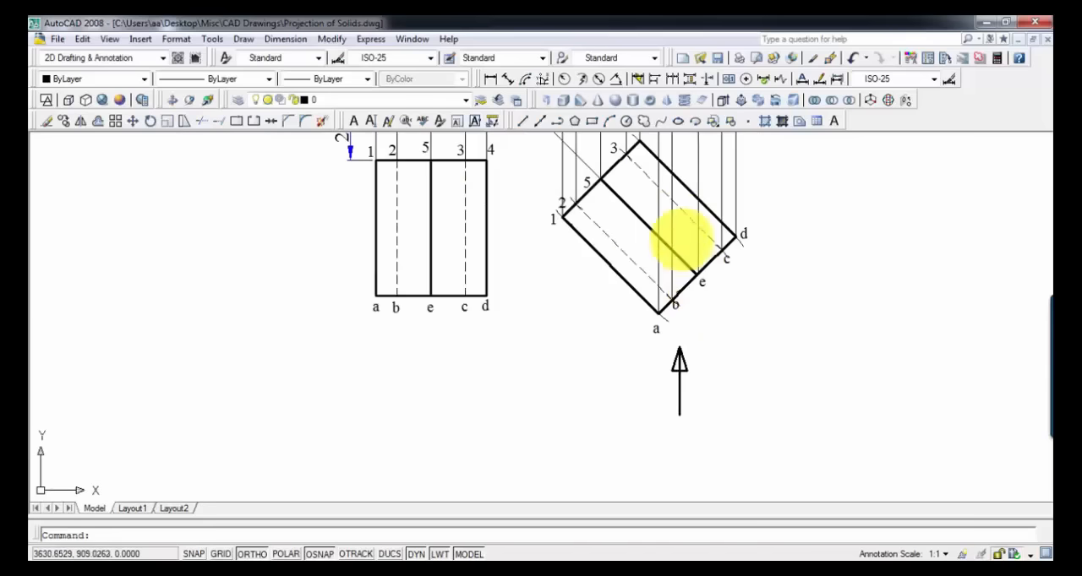
middle_drag(676, 236, 647, 427)
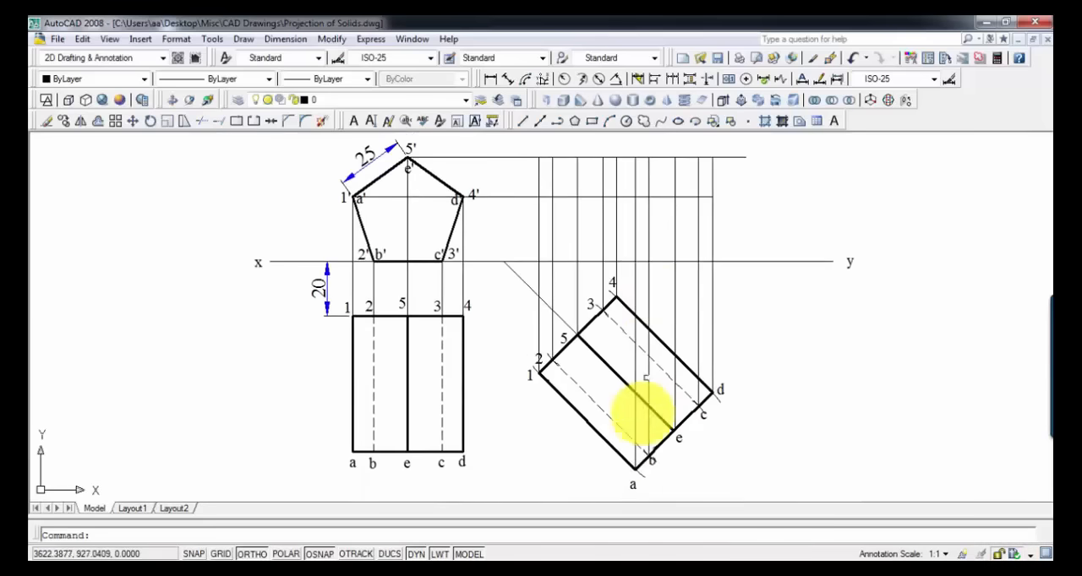
scroll(633, 446, up, 2)
click(630, 452)
middle_drag(690, 225, 709, 331)
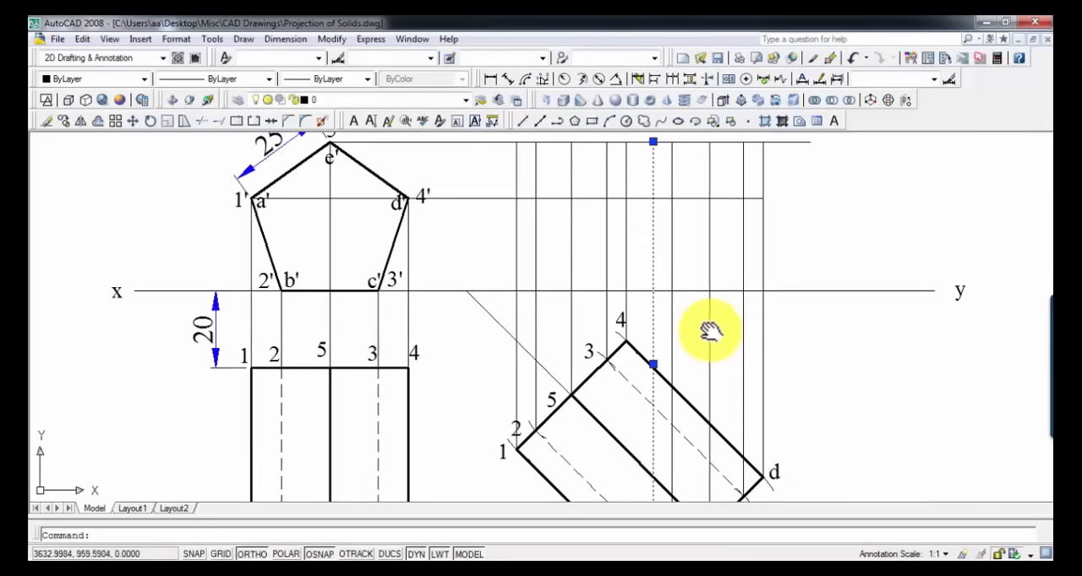
click(635, 197)
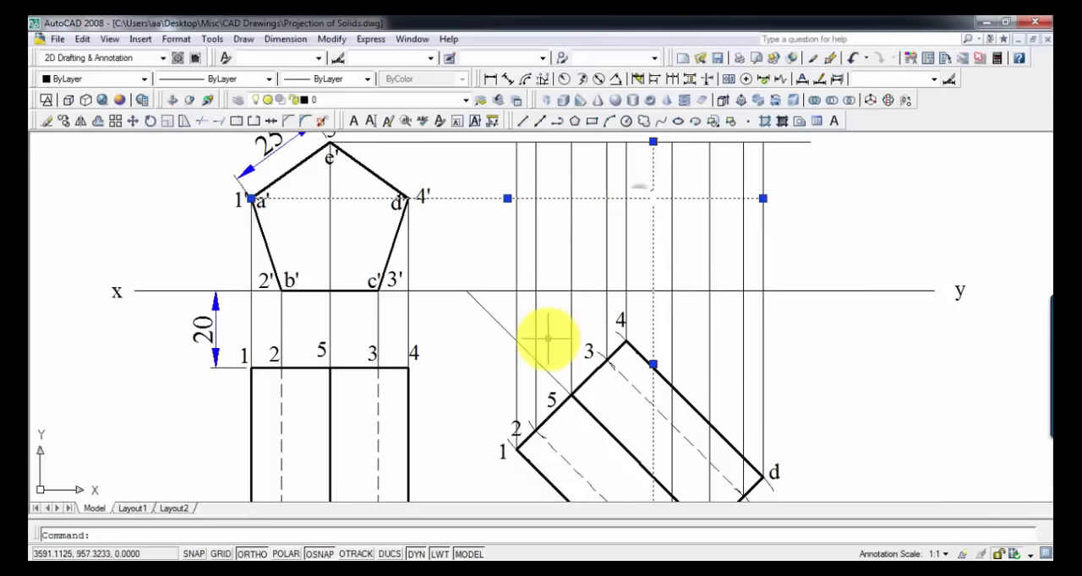
key(ctrl+v)
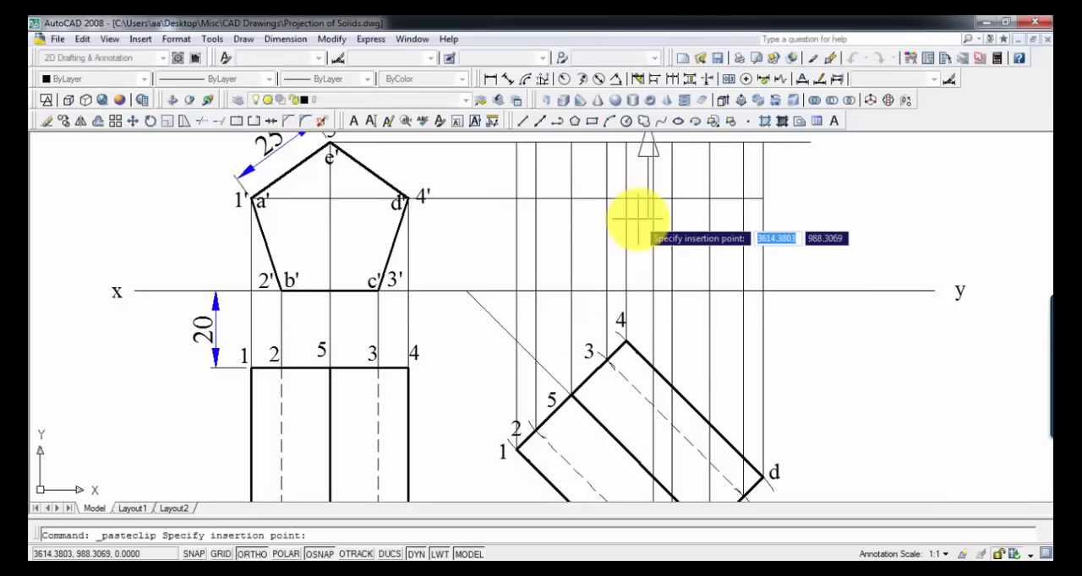
key(Escape)
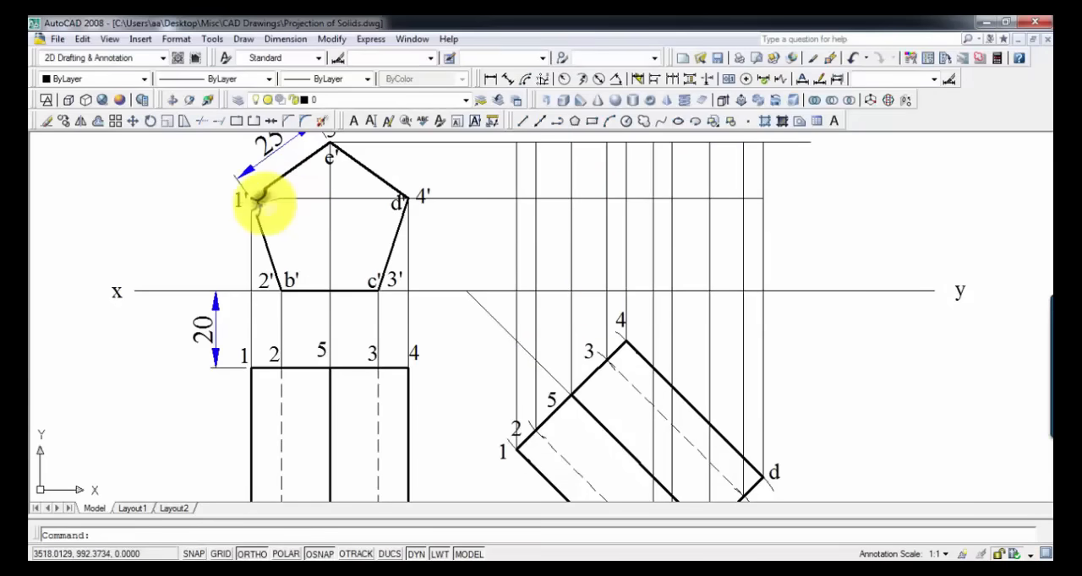
key(ctrl+v)
middle_drag(547, 362, 602, 252)
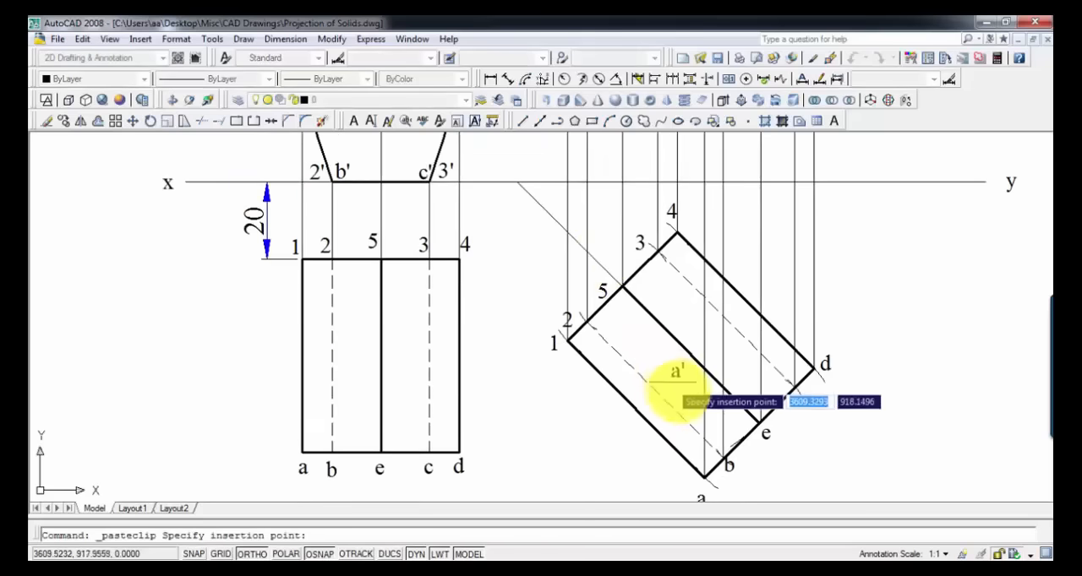
middle_drag(687, 313, 668, 482)
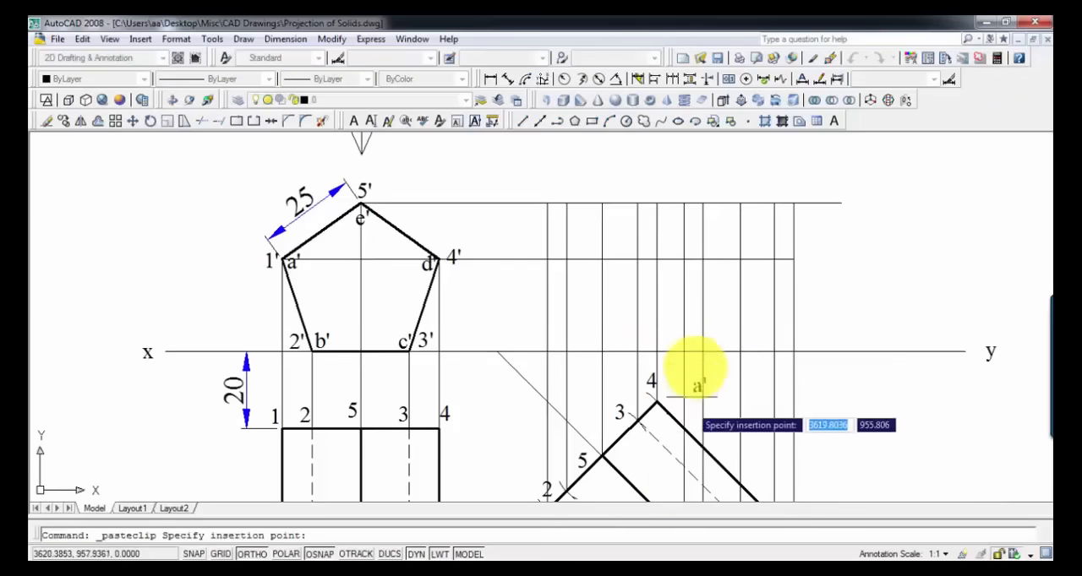
click(672, 279)
Step: Turn off object snap and label the other lettered projections b' and c' on the xy line, d' level with 4', and e' level with 5'
click(309, 551)
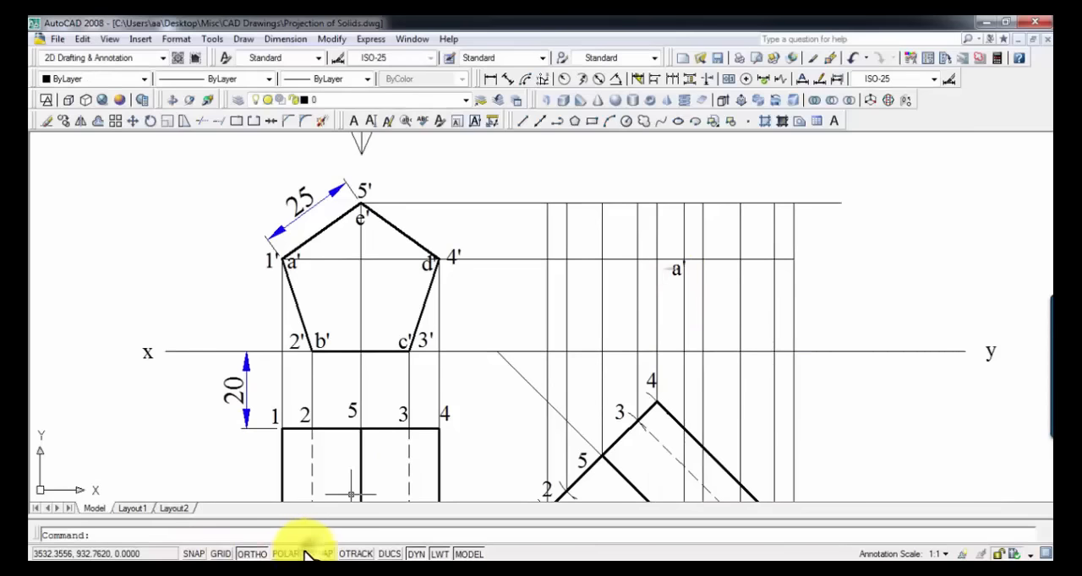
middle_drag(684, 452, 609, 181)
click(610, 303)
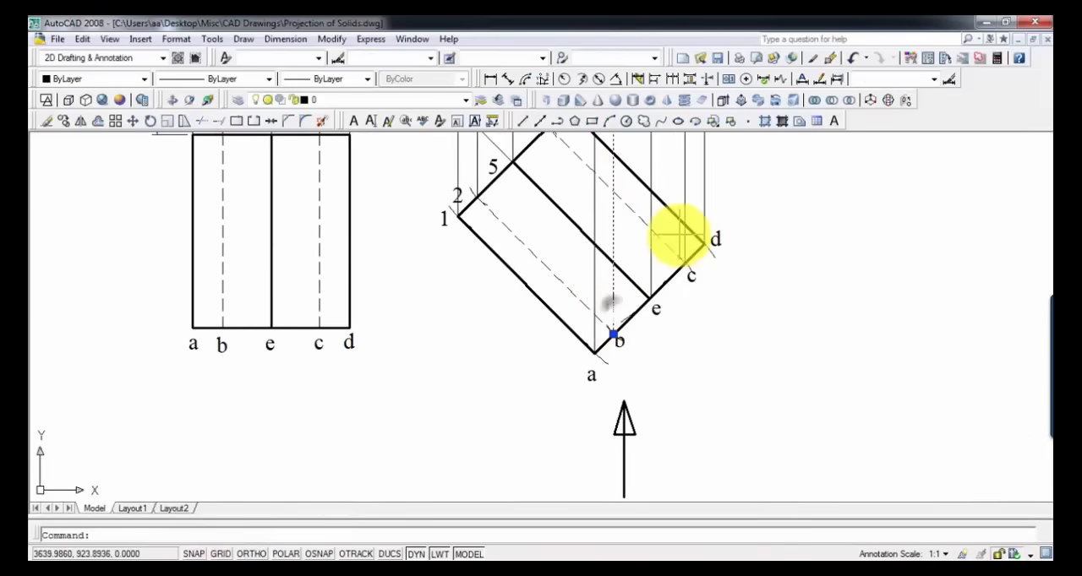
middle_drag(686, 281, 728, 557)
scroll(688, 329, up, 2)
middle_drag(707, 339, 773, 397)
click(698, 403)
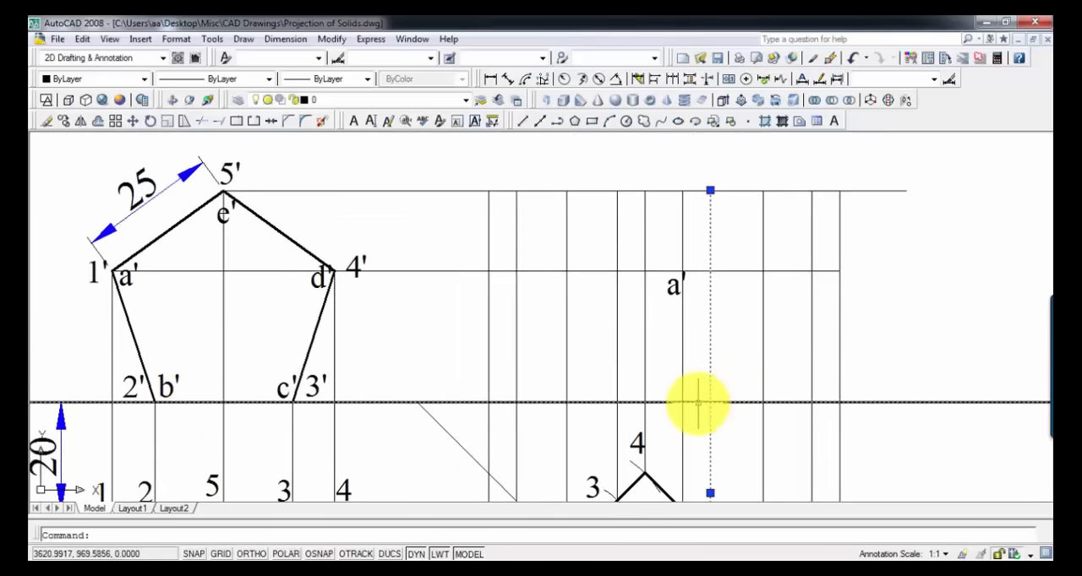
click(698, 403)
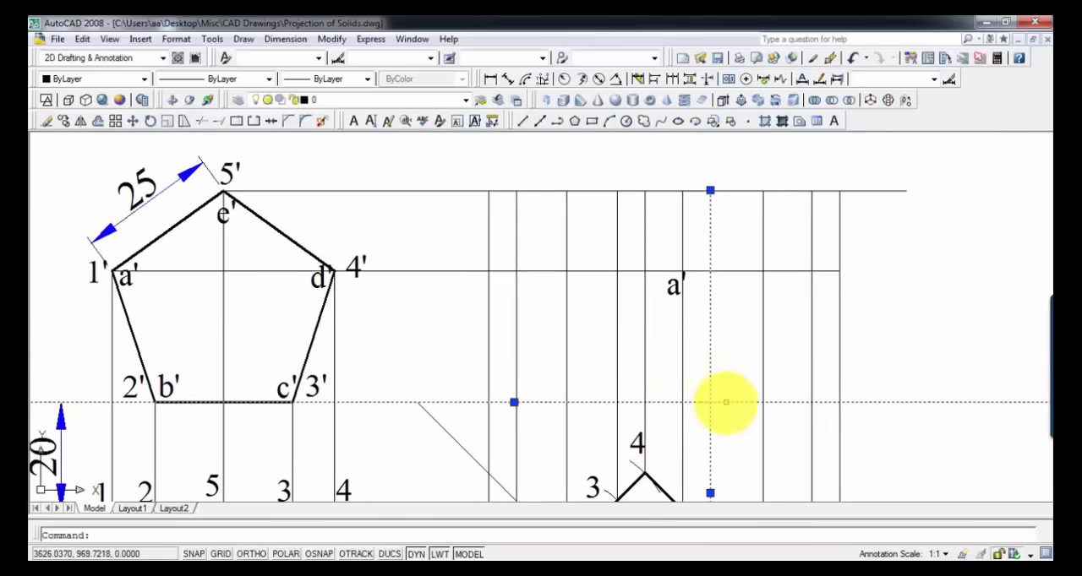
key(ctrl+v)
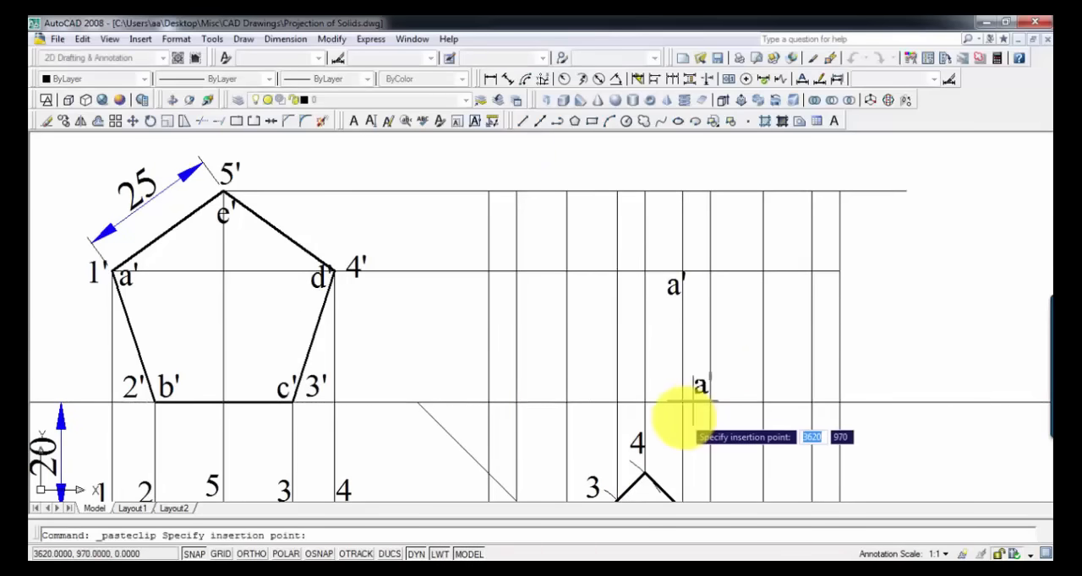
click(693, 388)
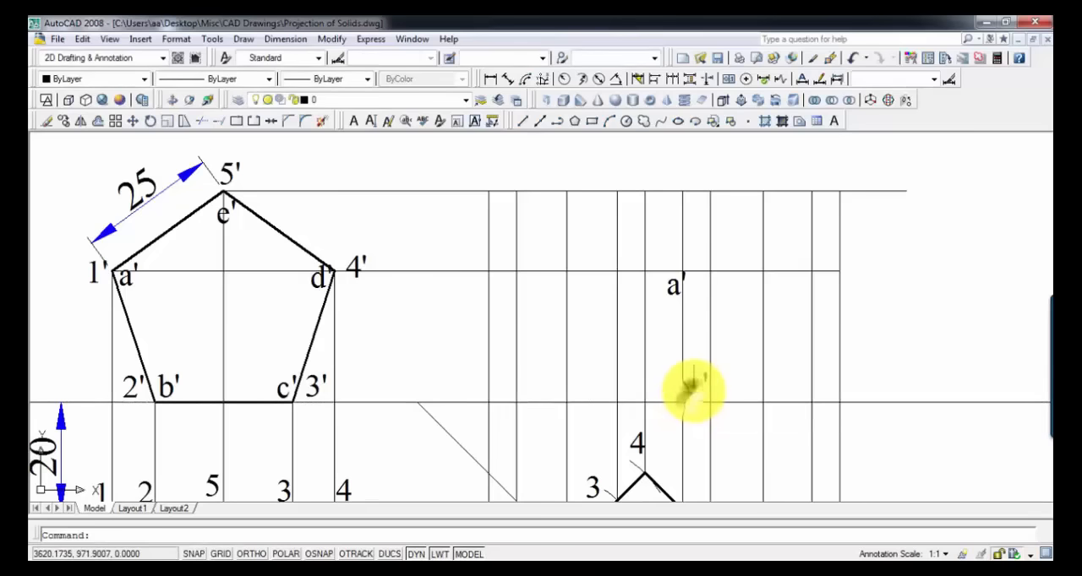
double_click(693, 389)
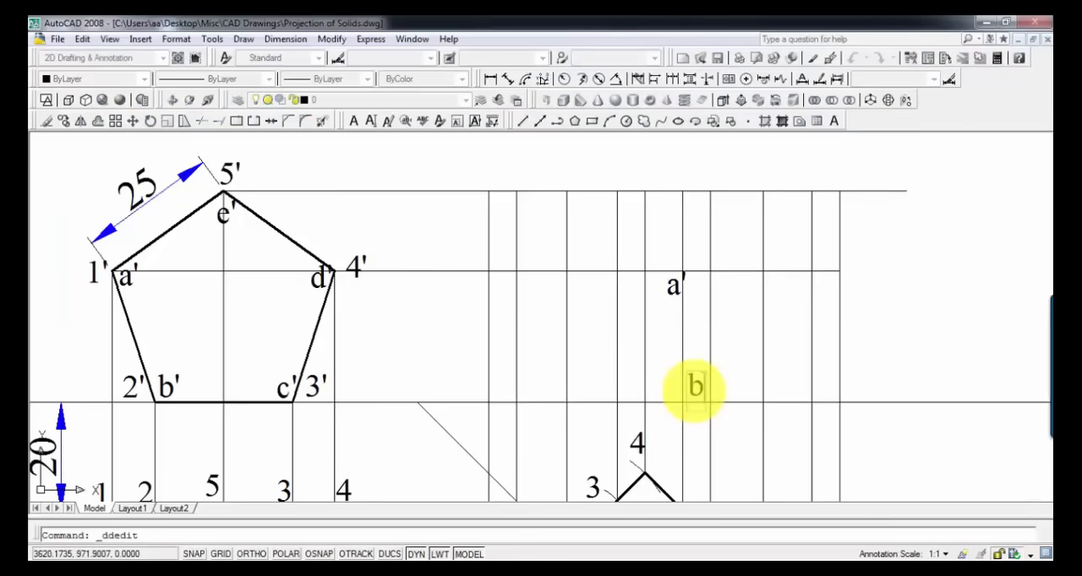
key(Return)
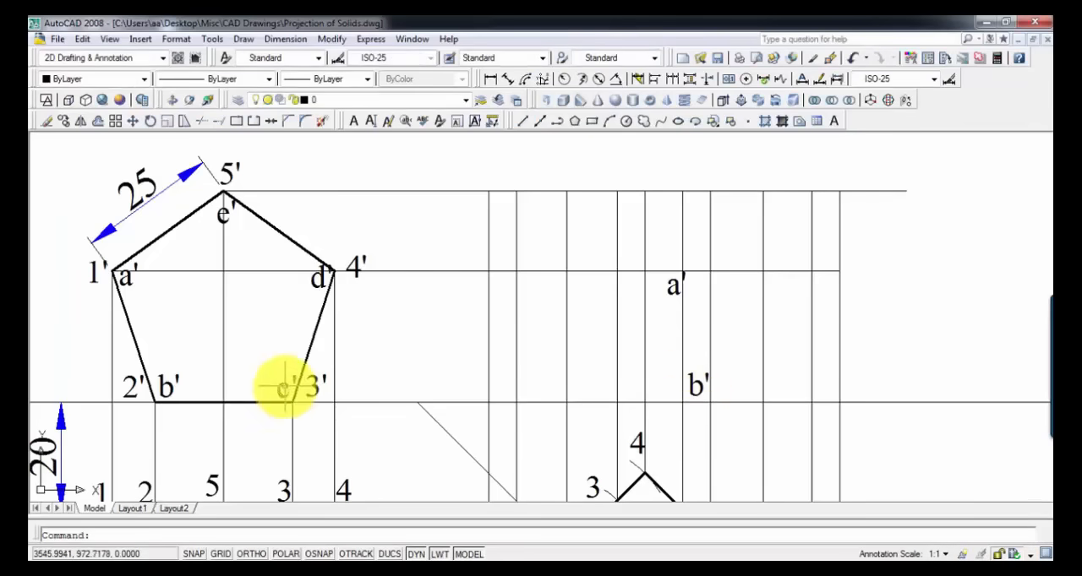
key(ctrl+c)
key(ctrl+v)
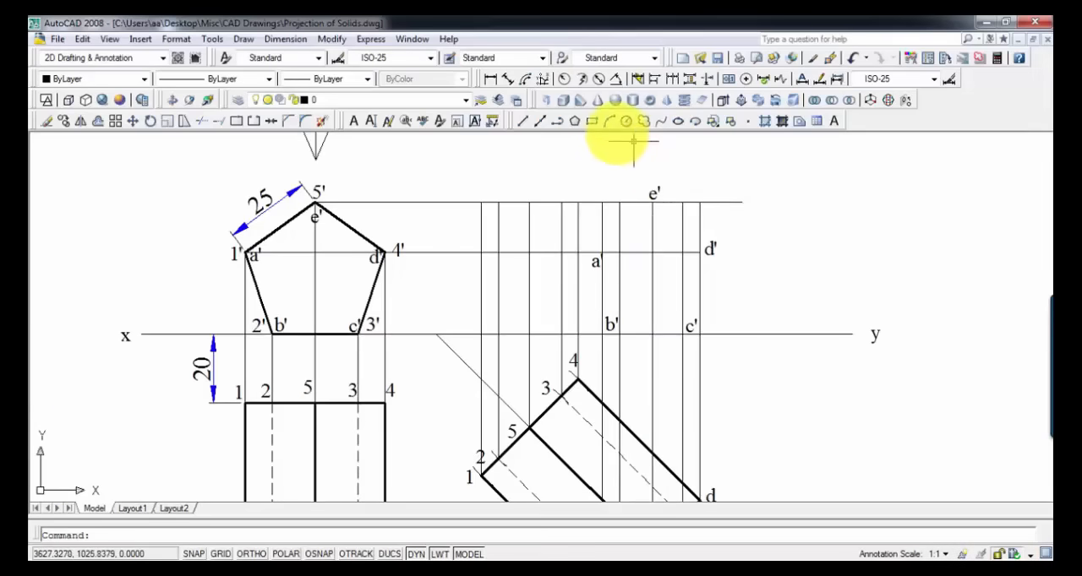
Step: With object snap on, draw a closed polyline through the projected points a', b', c', d' and e'
click(558, 122)
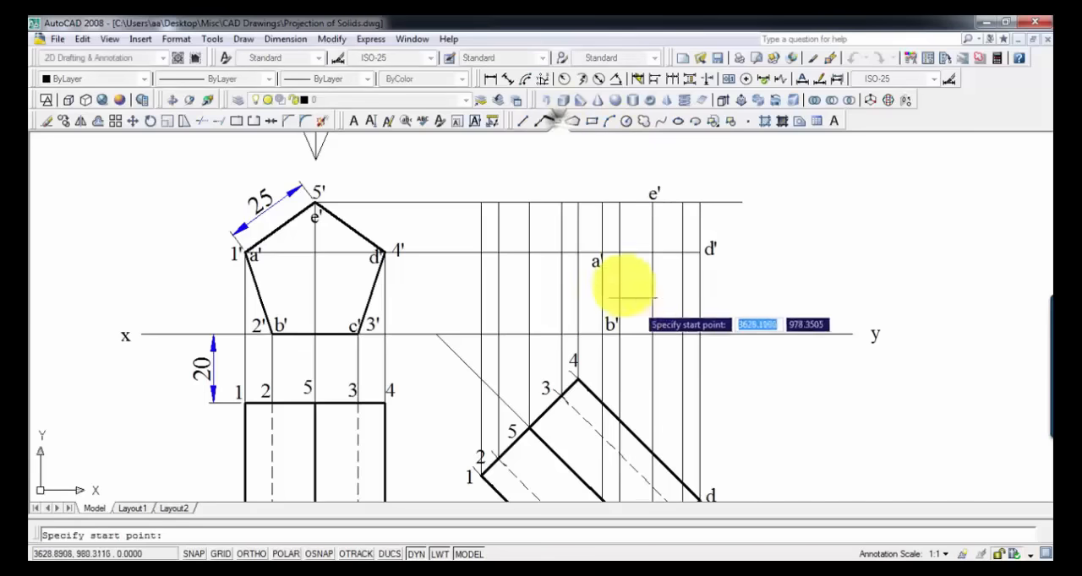
scroll(623, 270, up, 2)
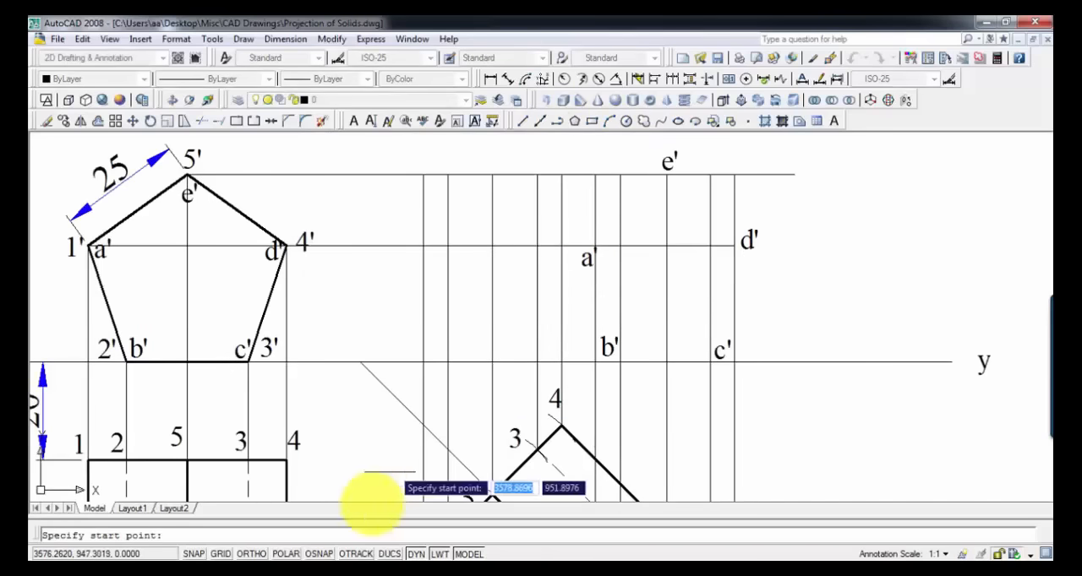
click(319, 553)
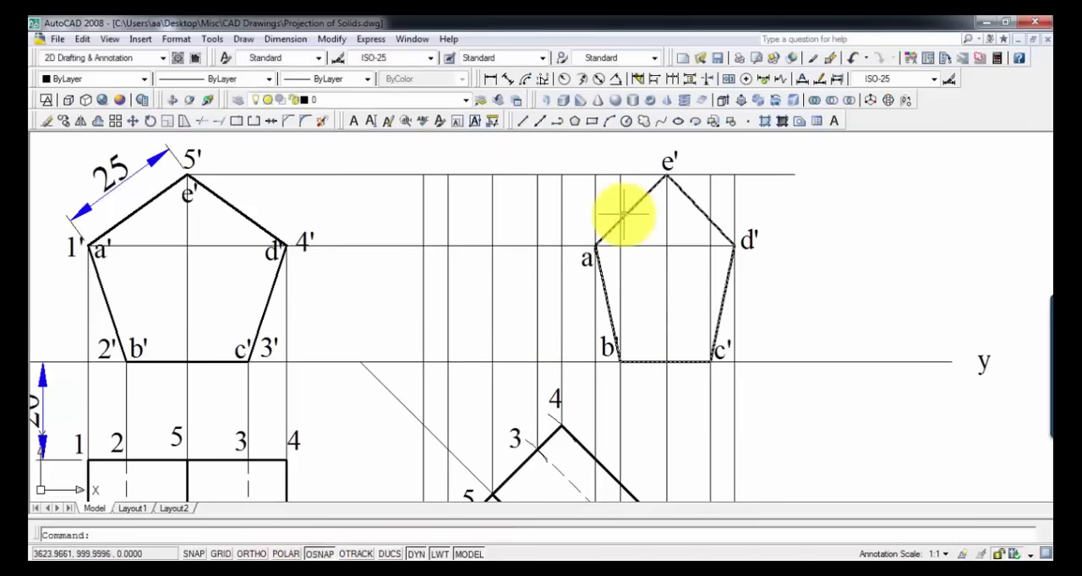
Step: Set the lineweight of the closed pentagon a'b'c'd'e' in the projected front view to 0.30 mm
click(625, 216)
click(329, 86)
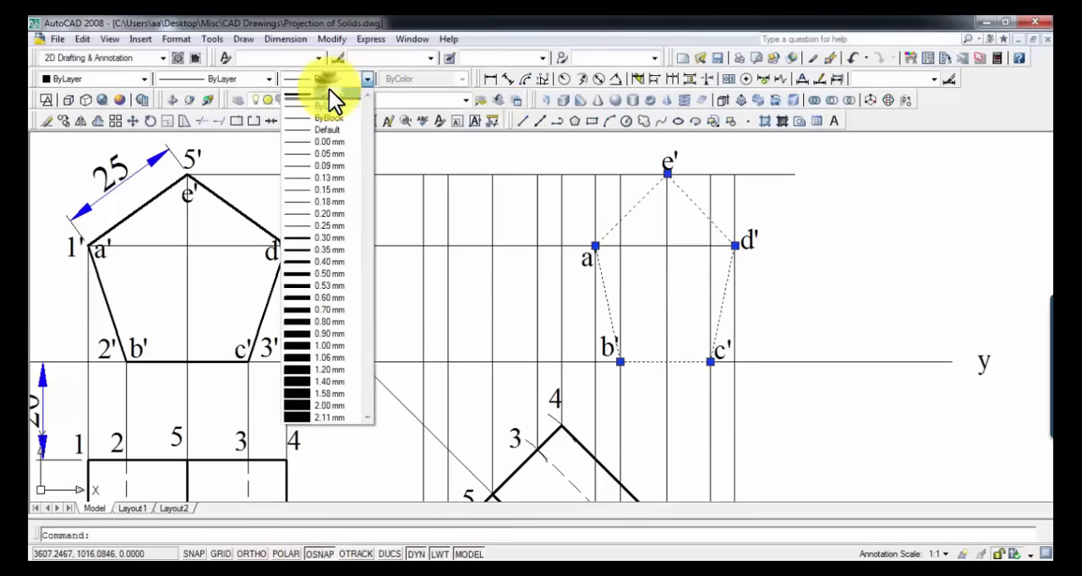
click(325, 237)
key(Escape)
Step: Label the intersection of the vertical projector from 5 and the horizontal projector from 5' as 5'
scroll(712, 389, down, 2)
mouse_move(713, 389)
middle_down()
mouse_move(683, 333)
mouse_move(669, 214)
middle_up()
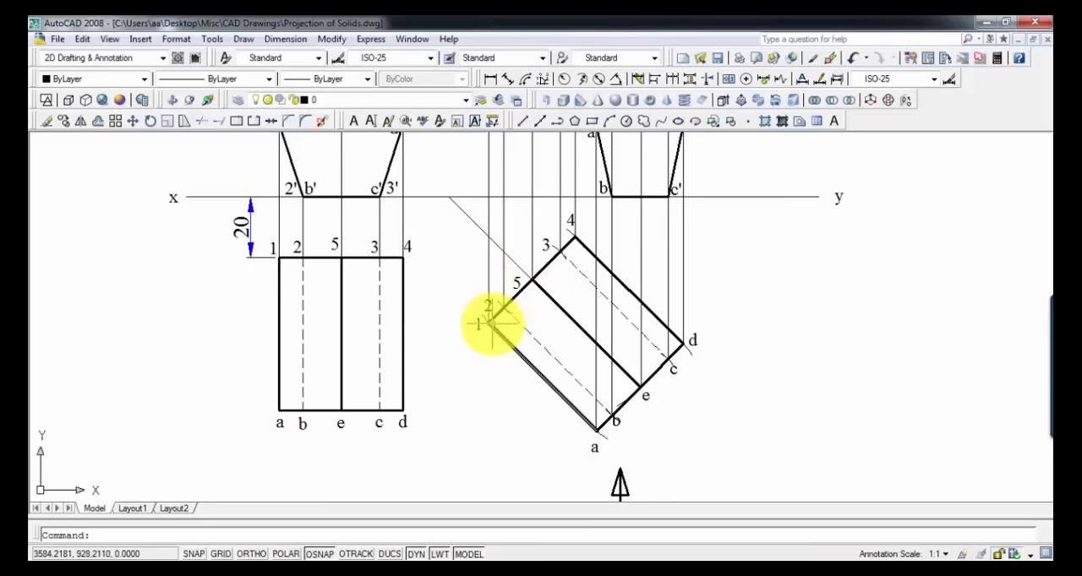
middle_drag(531, 305, 571, 412)
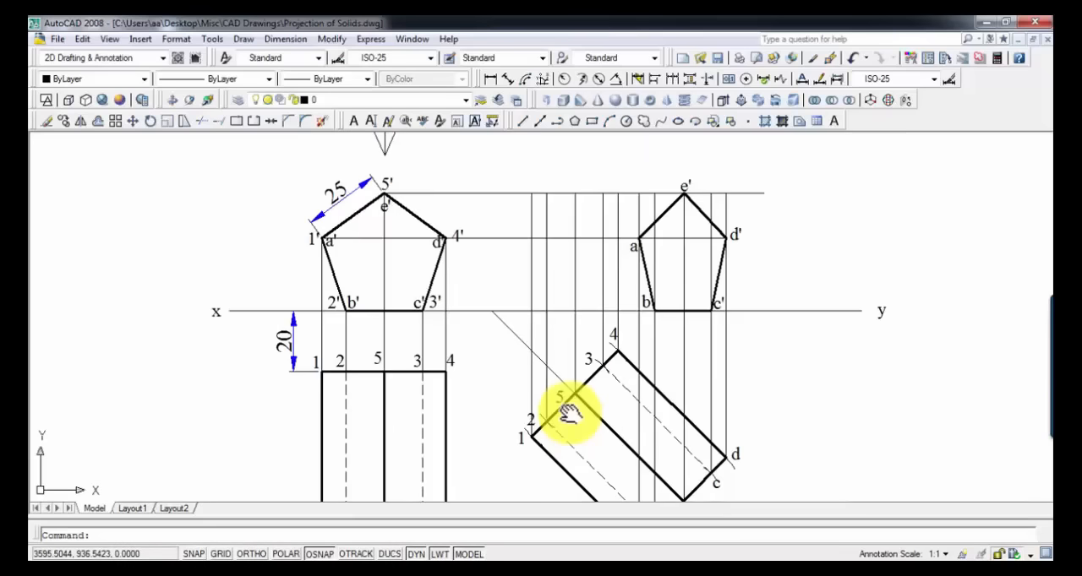
scroll(536, 205, up, 2)
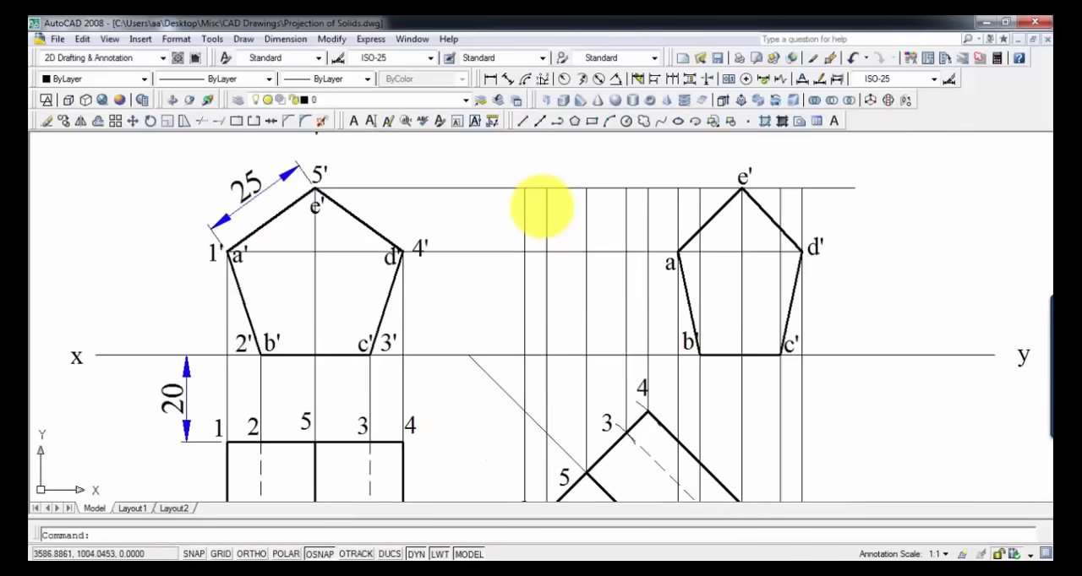
mouse_move(535, 205)
middle_down()
mouse_move(567, 169)
mouse_move(574, 191)
mouse_move(580, 163)
middle_up()
click(621, 286)
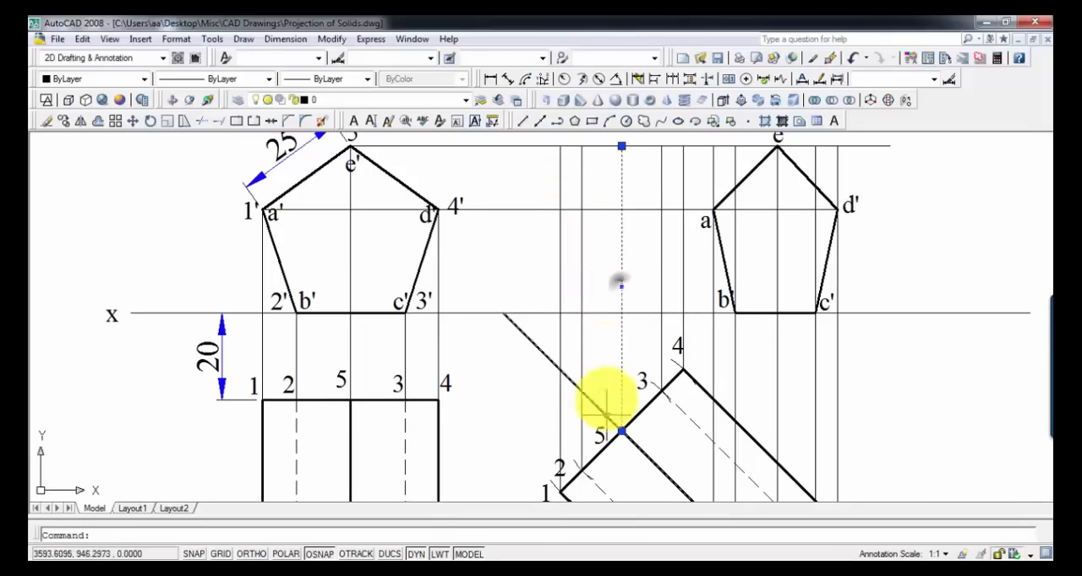
middle_drag(591, 189, 595, 207)
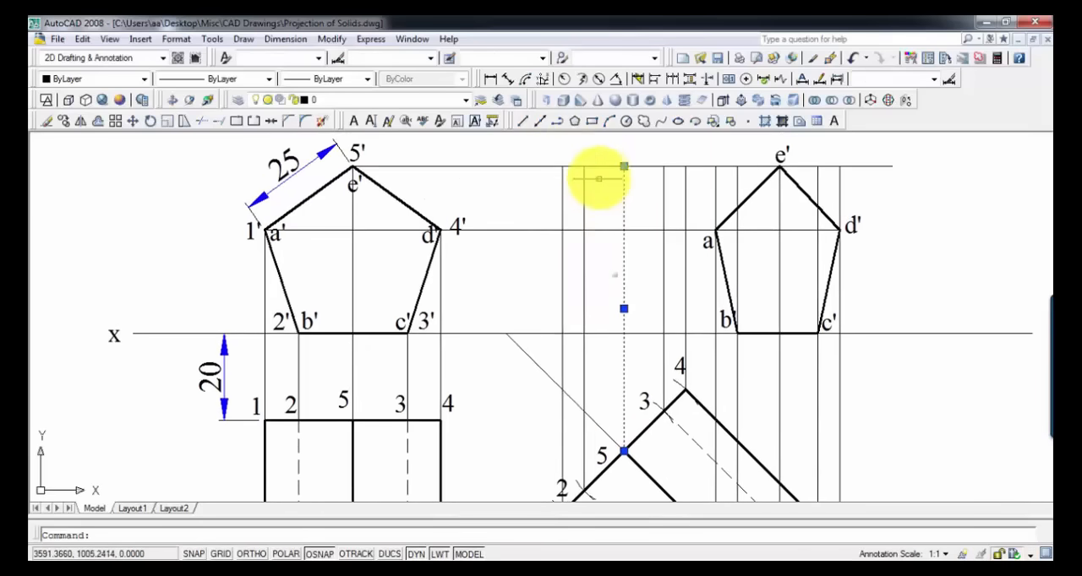
click(598, 166)
key(ctrl+v)
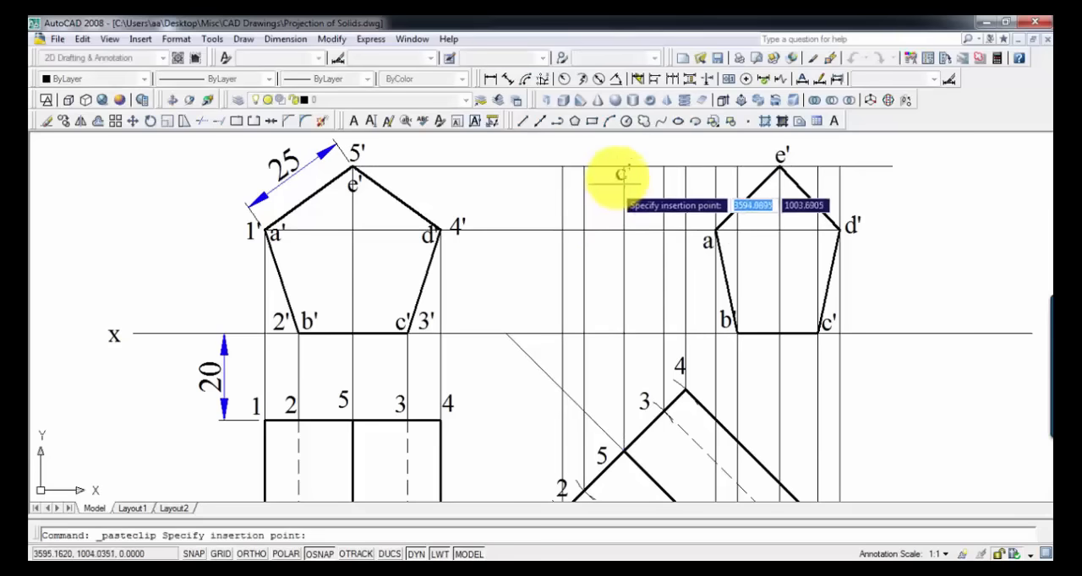
click(615, 161)
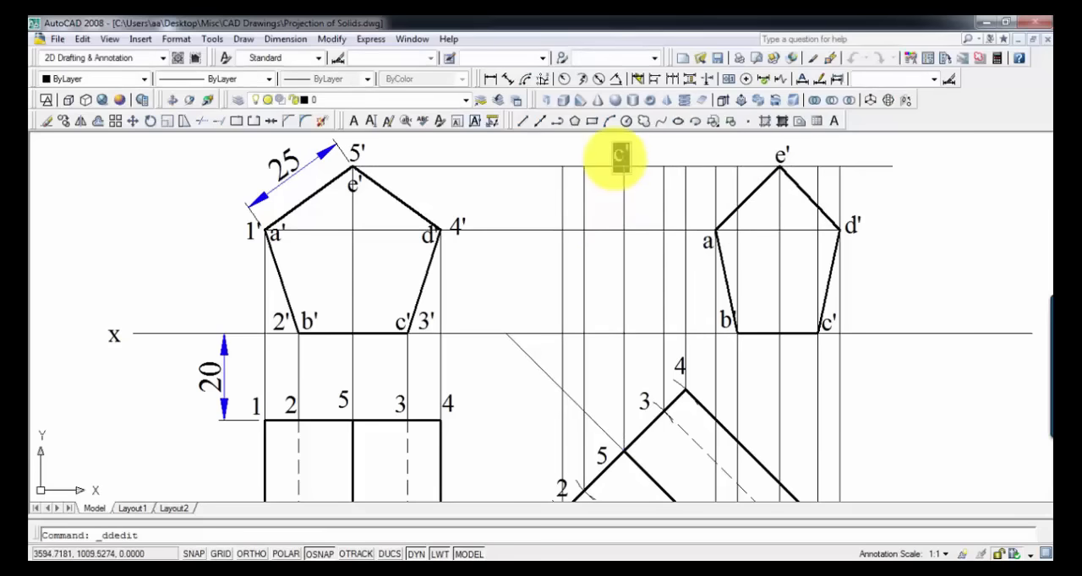
Step: Copy the 1' label to the intersection of the vertical projector from 1 and the horizontal projector from 1'
click(249, 234)
mouse_move(575, 327)
middle_down()
mouse_move(593, 256)
mouse_move(612, 348)
middle_up()
click(580, 358)
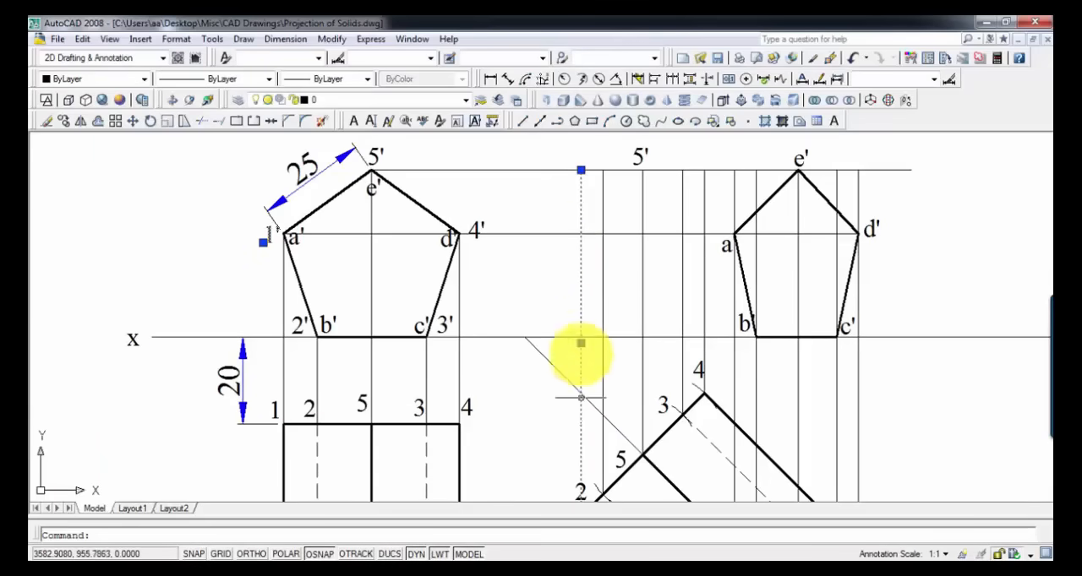
click(555, 234)
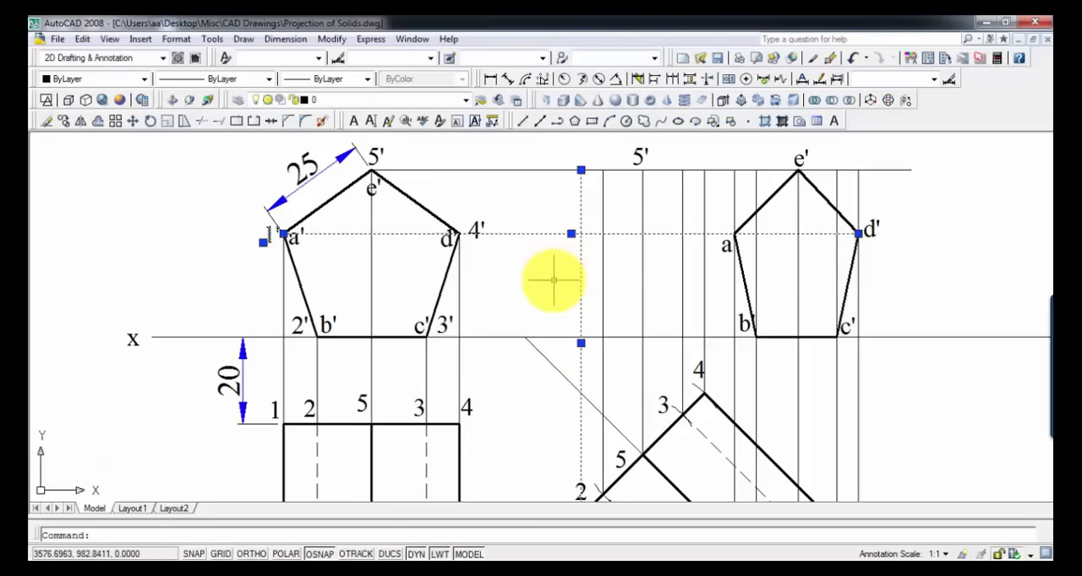
text(1')
click(562, 256)
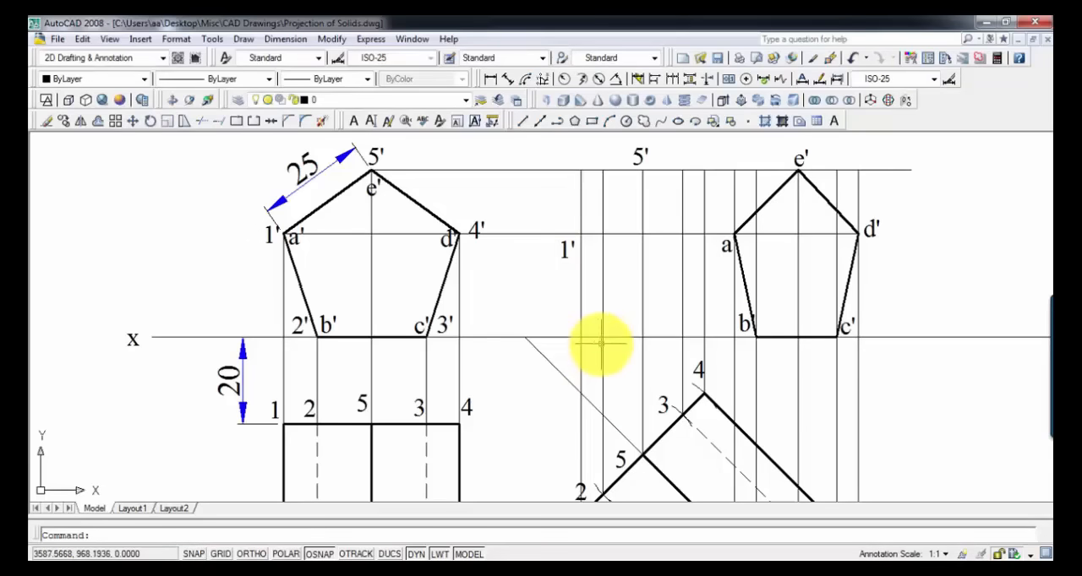
Step: Label the points where the vertical projectors from 2 and 3 meet the xy line as 2' and 3'
text(1')
click(602, 333)
double_click(607, 318)
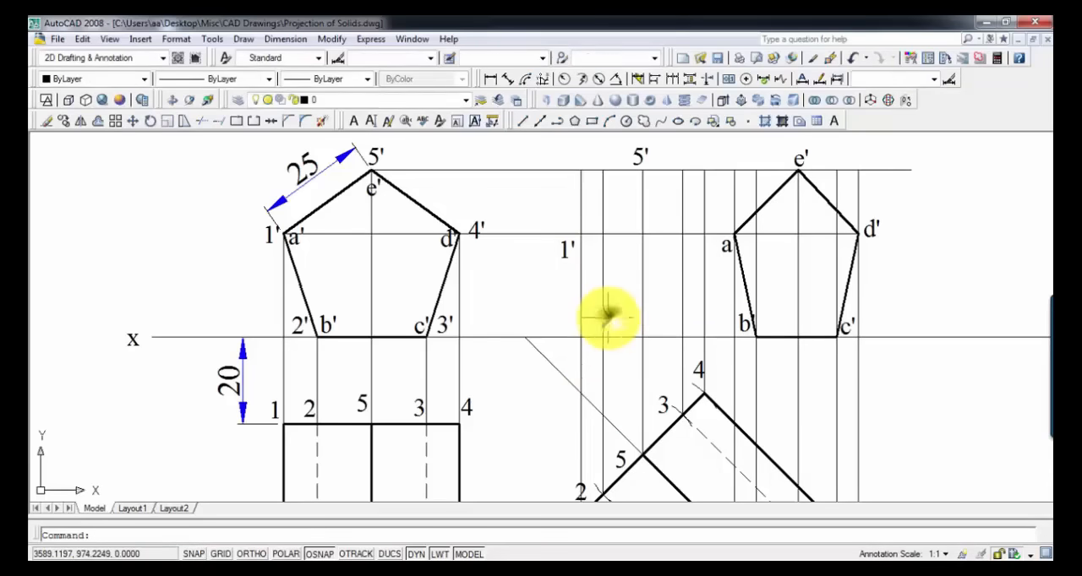
text(2')
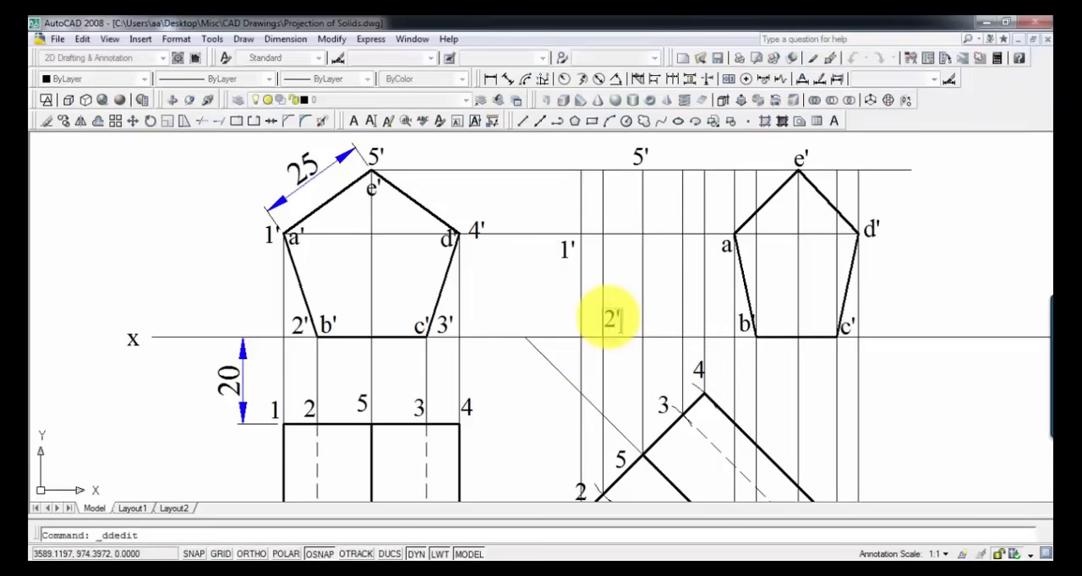
key(Return)
key(ctrl+v)
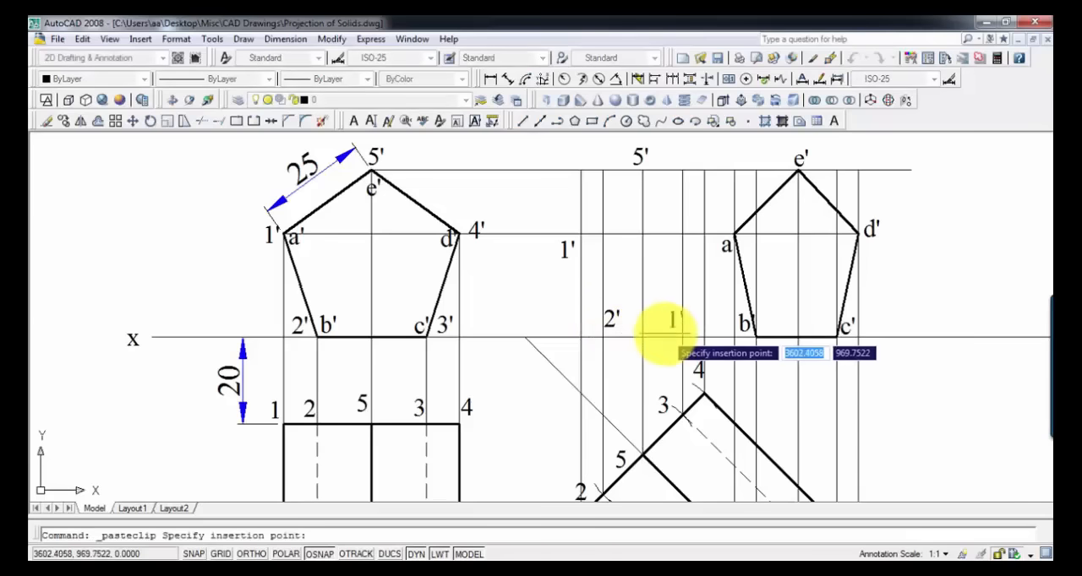
click(667, 334)
double_click(670, 320)
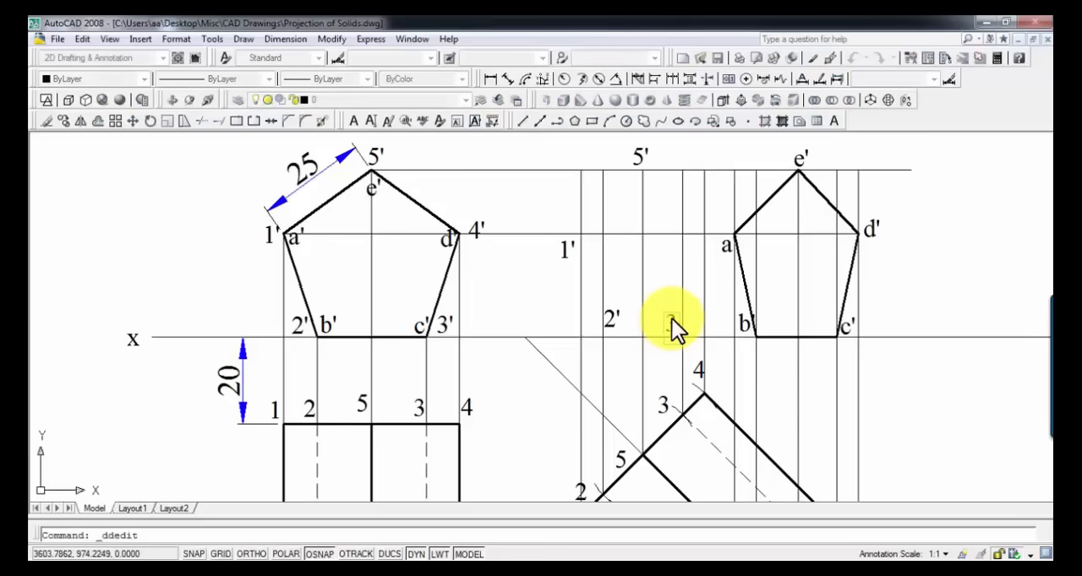
text(3')
key(Return)
Step: Label the intersection of the vertical projector from 4 and the horizontal projector through 1' as 4'
key(ctrl+v)
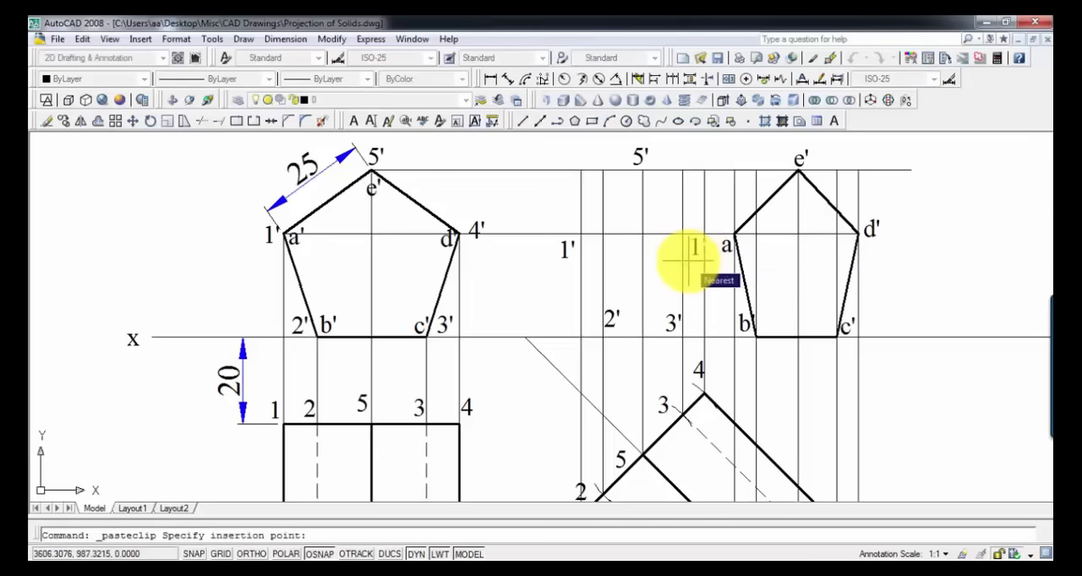
click(688, 262)
double_click(691, 247)
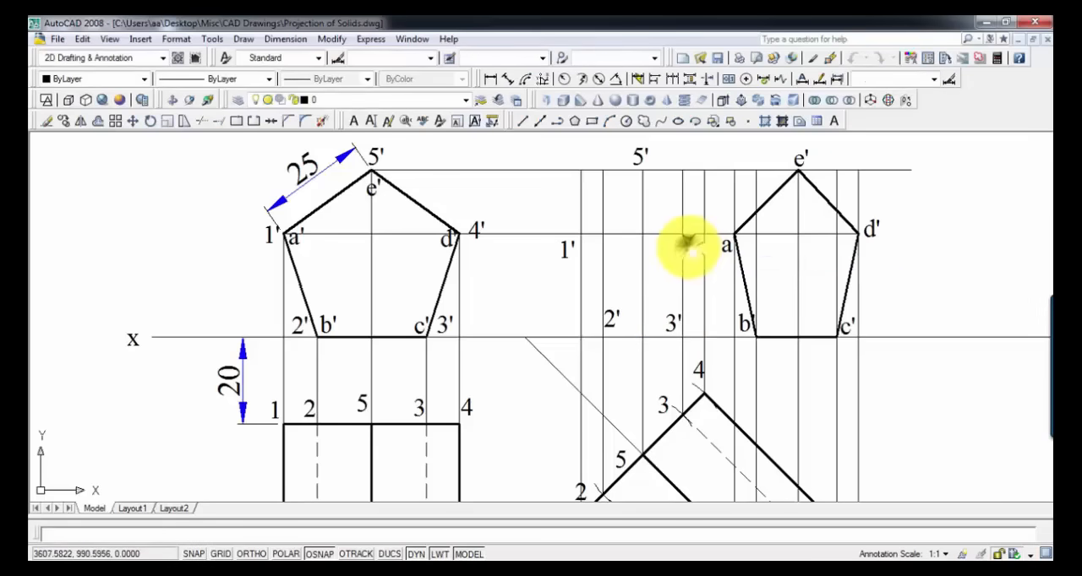
text(4')
key(Return)
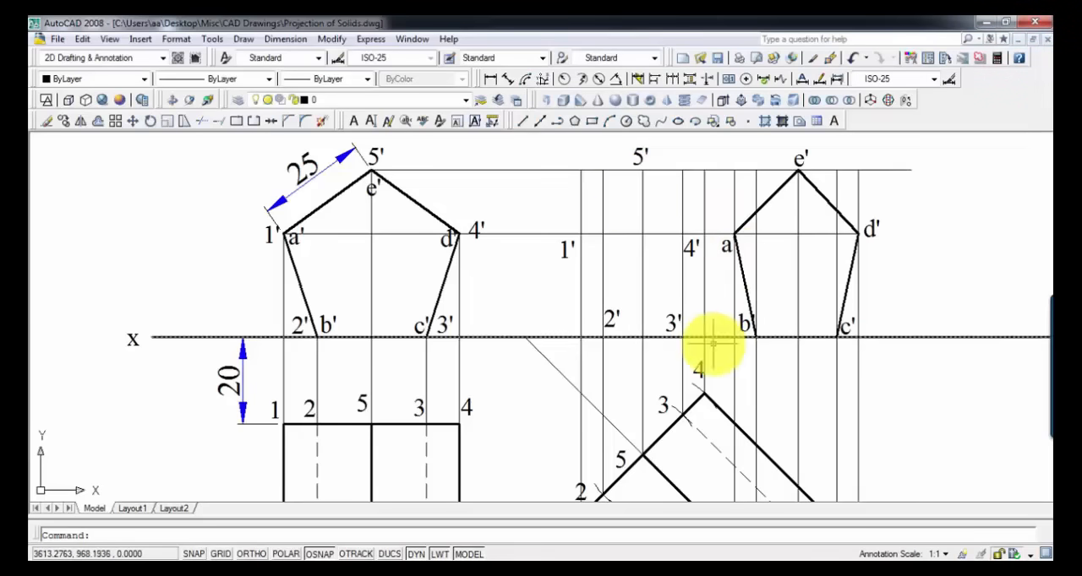
Step: Draw the top edge from e' to the projected 5' and set its lineweight to 0.30 mm
middle_drag(713, 344, 683, 166)
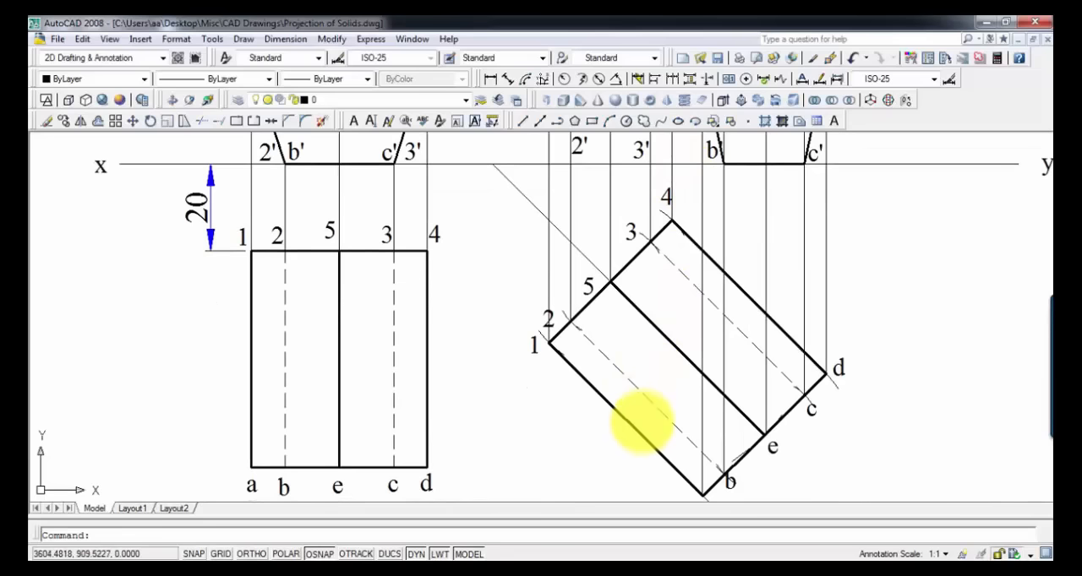
mouse_move(642, 423)
middle_down()
mouse_move(652, 360)
mouse_move(655, 378)
middle_up()
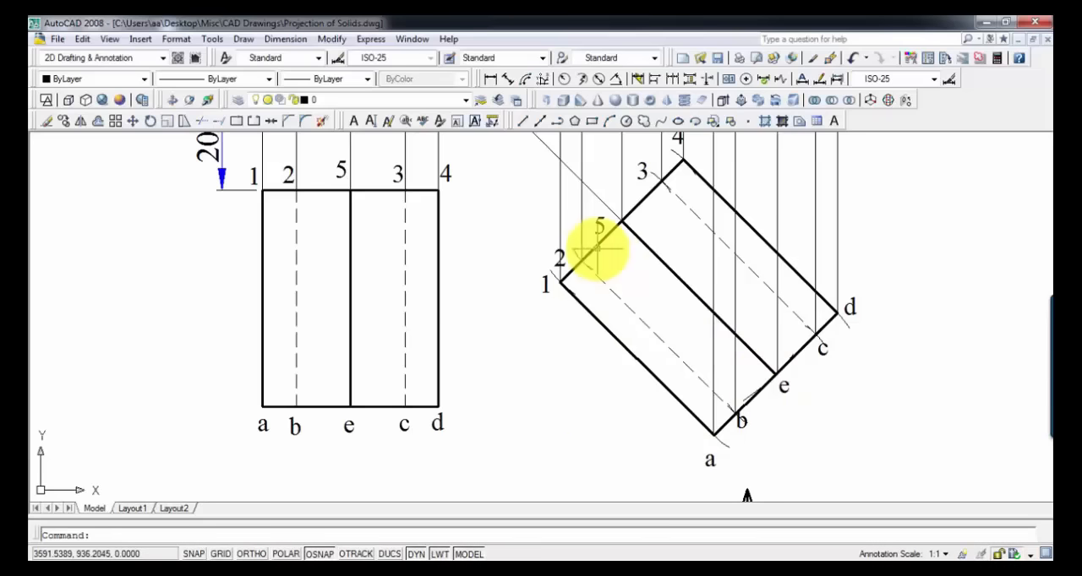
mouse_move(603, 245)
middle_down()
mouse_move(647, 519)
mouse_move(732, 363)
mouse_move(708, 331)
middle_up()
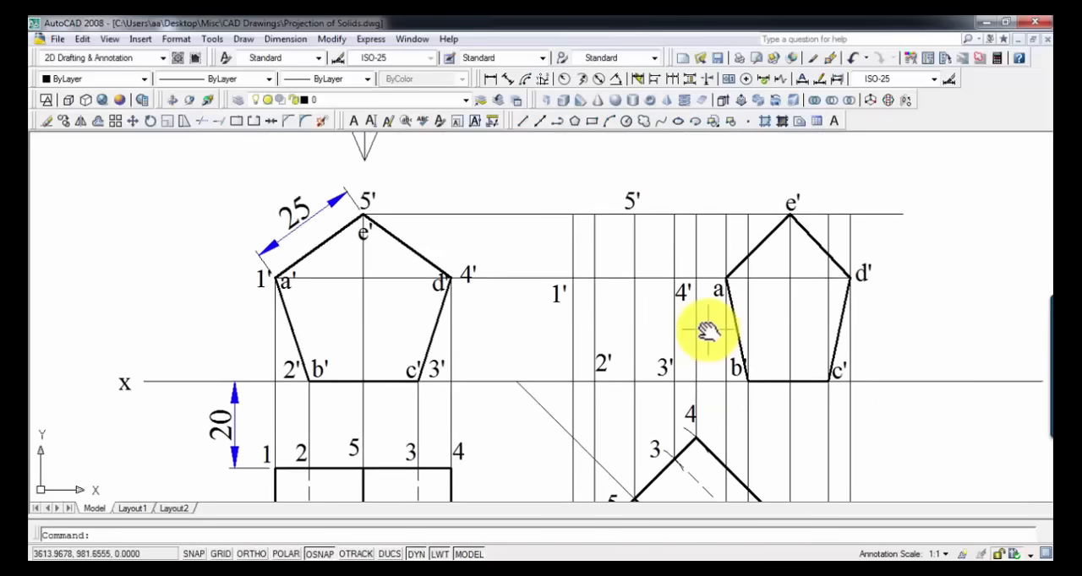
text(l)
key(Return)
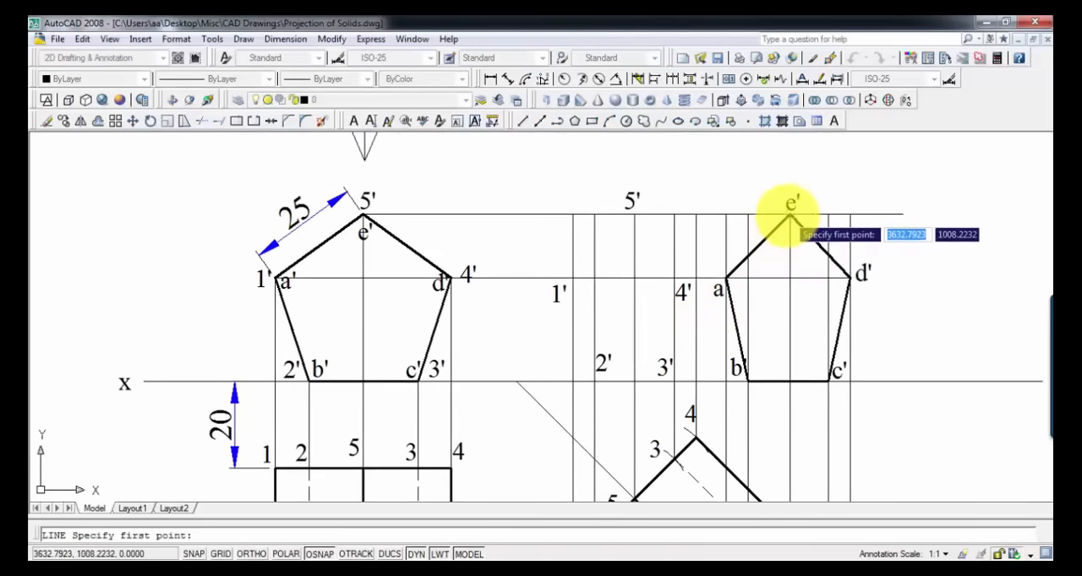
click(789, 214)
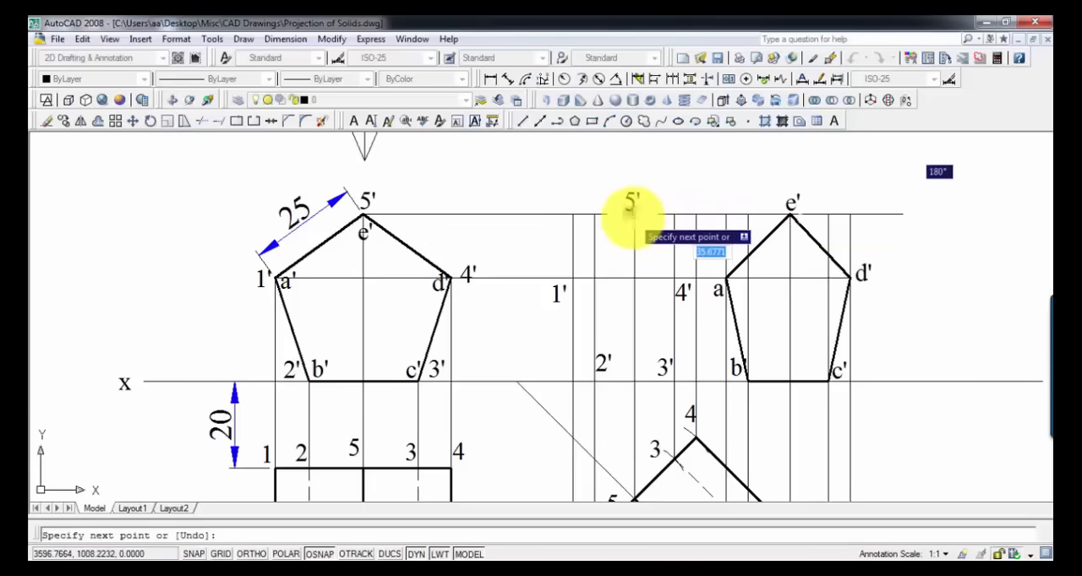
click(634, 215)
key(Escape)
click(665, 215)
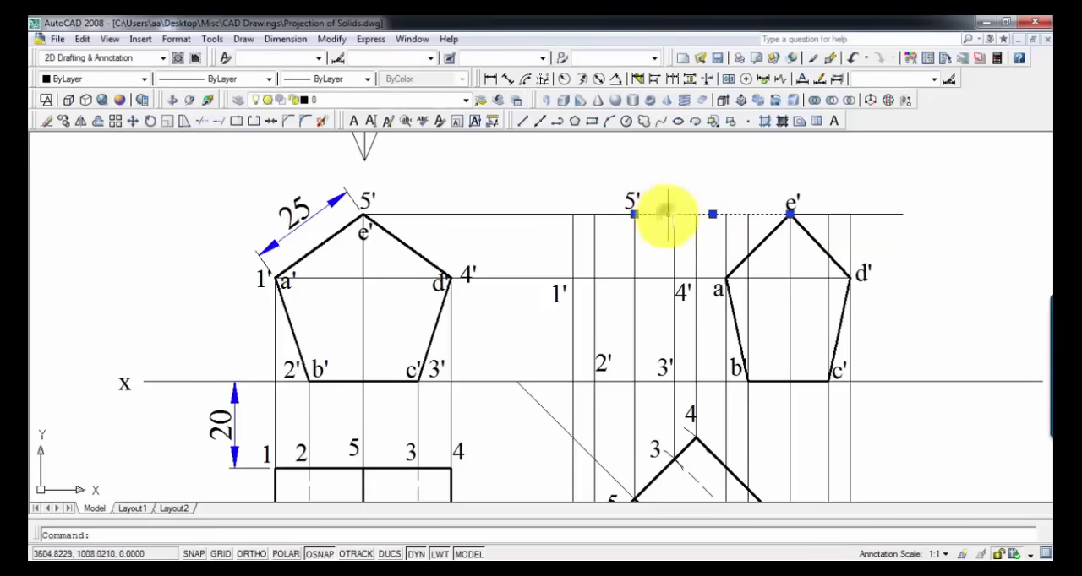
click(336, 82)
click(334, 93)
Step: Draw a line from a' to the projected 1' and set its lineweight to 0.30 mm
text(l)
key(Return)
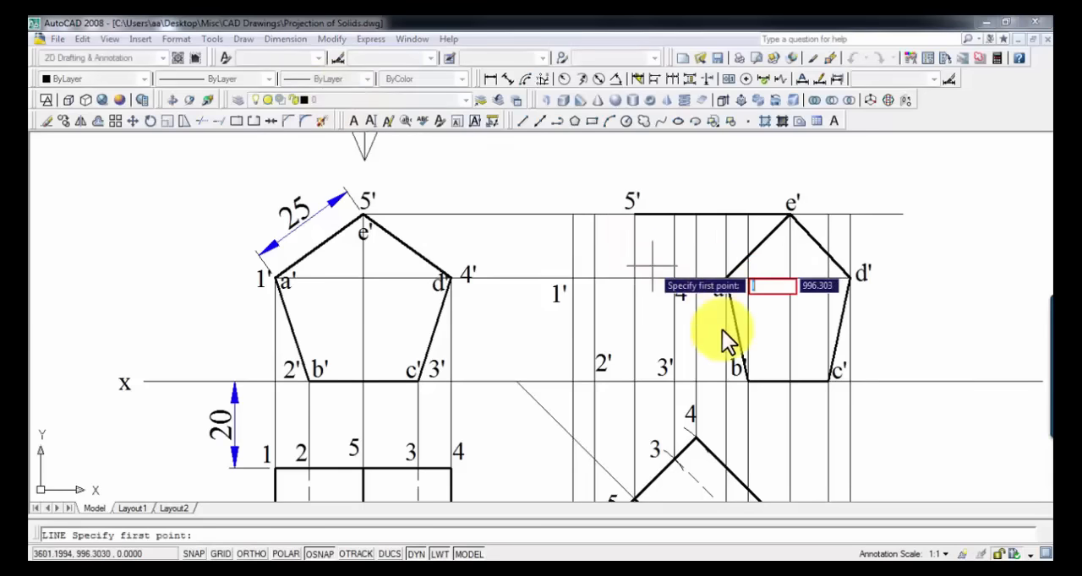
key(Escape)
text(l)
key(Return)
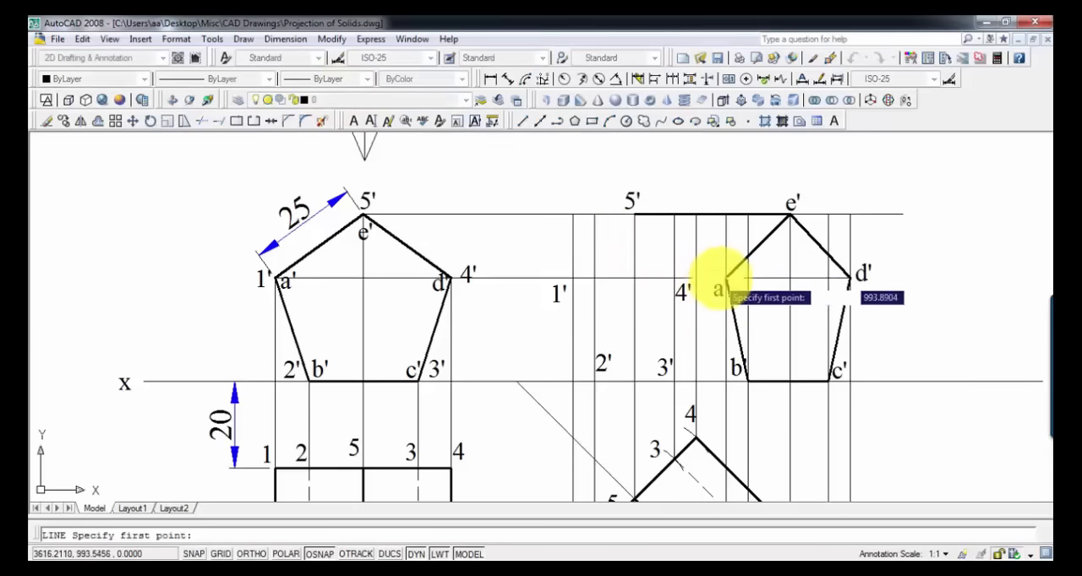
click(725, 278)
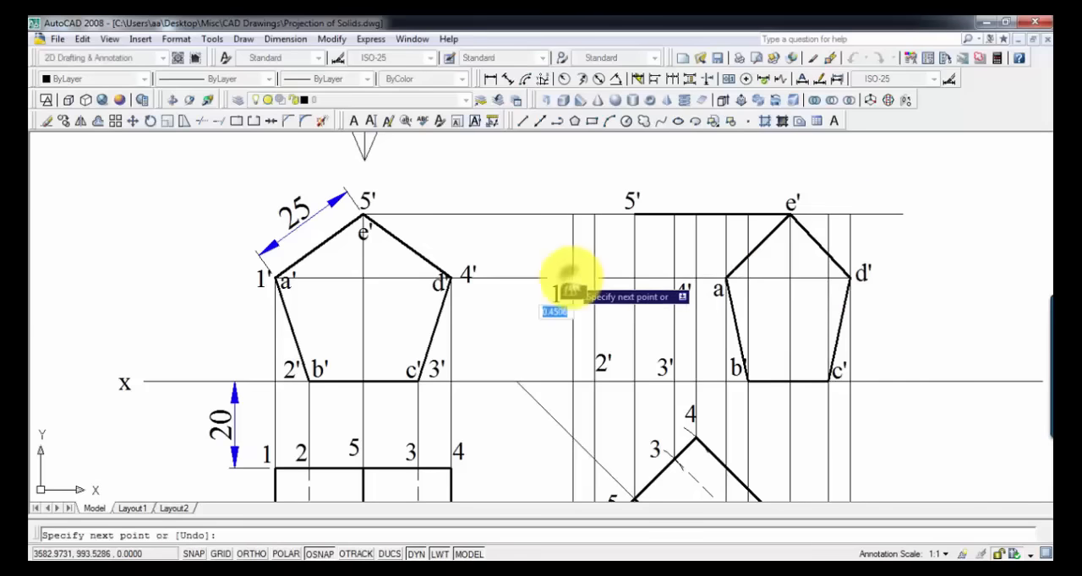
key(Escape)
click(603, 278)
click(357, 79)
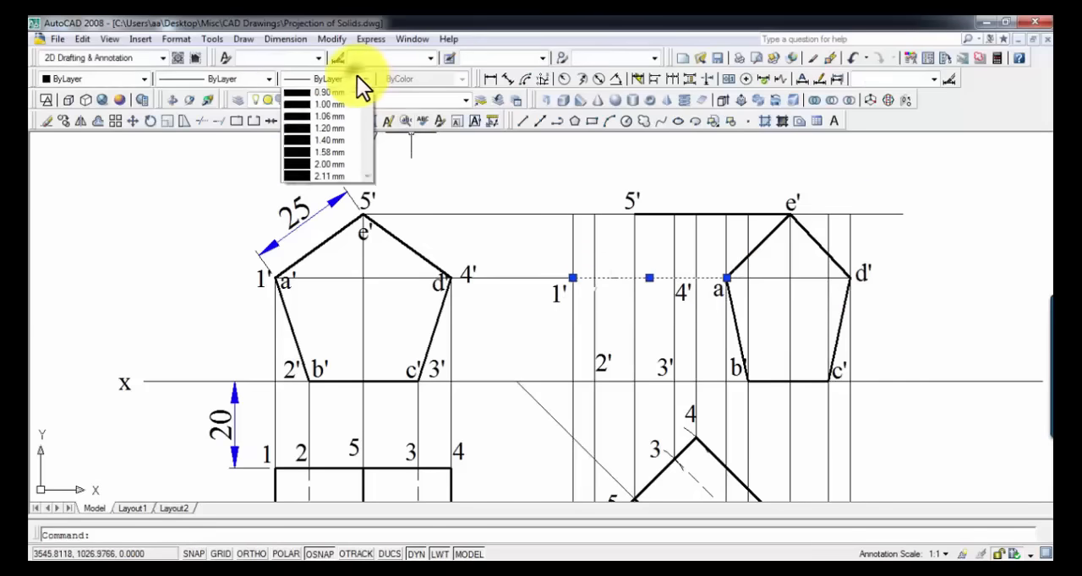
click(350, 92)
Step: Draw the base edge along the xy line from b' to the projected 2' and set its lineweight to 0.30 mm
scroll(586, 247, up, 2)
middle_drag(572, 247, 394, 196)
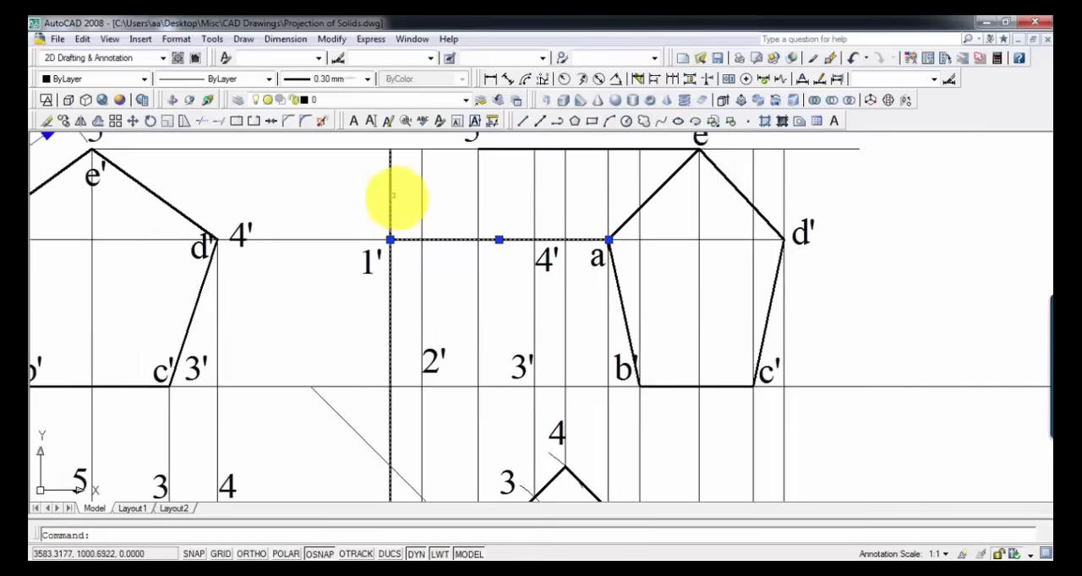
middle_drag(492, 250, 492, 276)
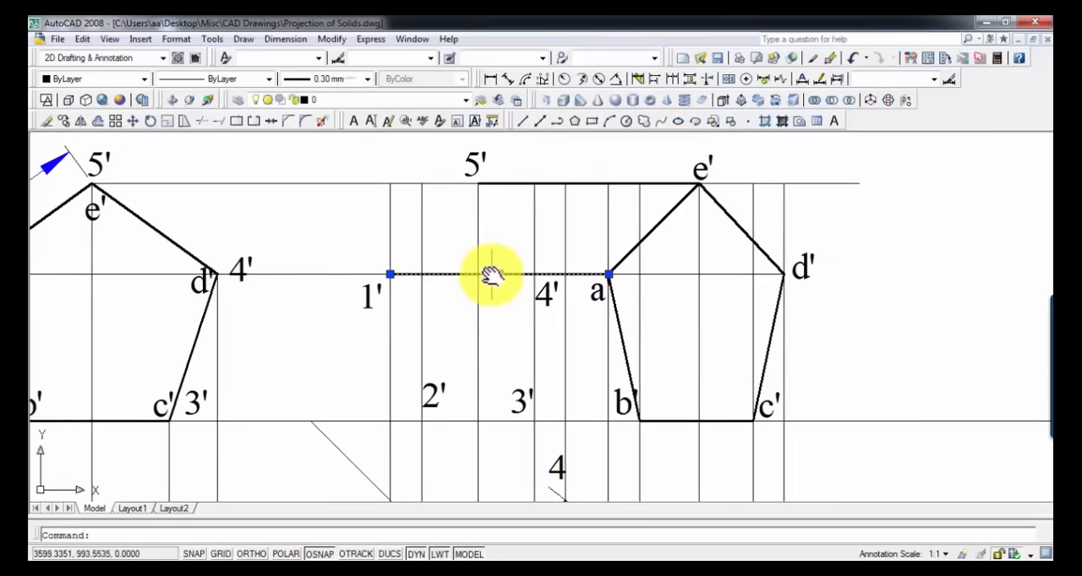
text(l)
key(Return)
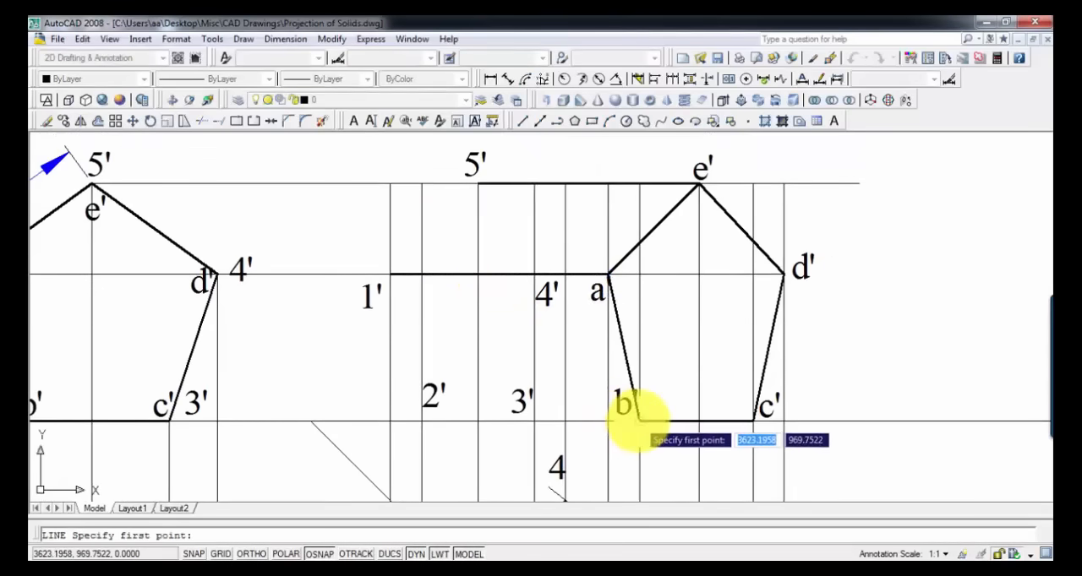
click(638, 420)
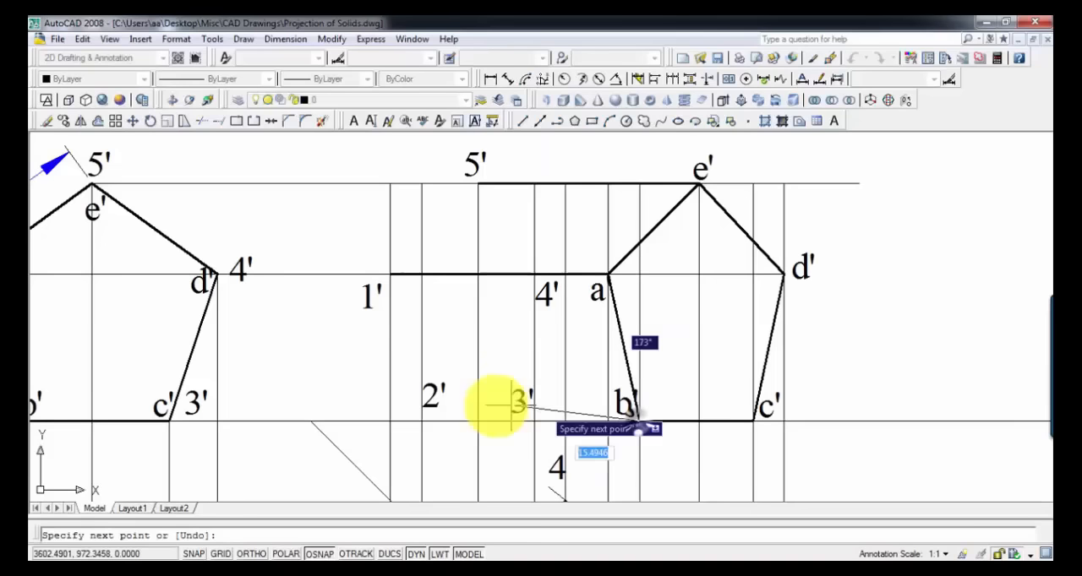
click(420, 420)
key(Return)
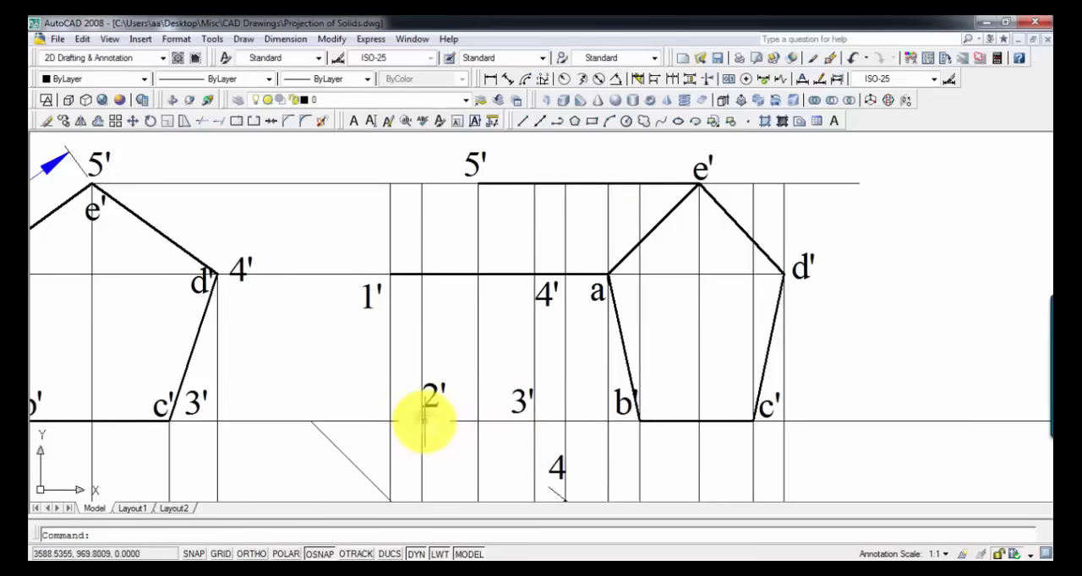
click(432, 419)
click(307, 80)
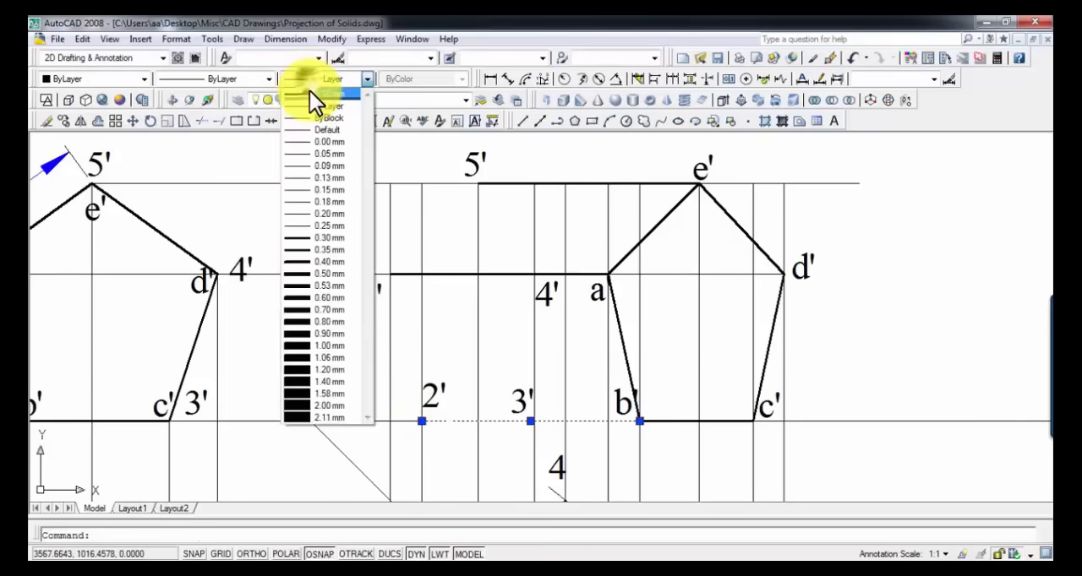
click(309, 91)
Step: Draw connected lines from 5' to 1' to 2' to form the visible far-end edges of the rotated prism's front view
key(Return)
scroll(447, 298, down, 4)
middle_drag(448, 299, 487, 112)
scroll(487, 223, up, 3)
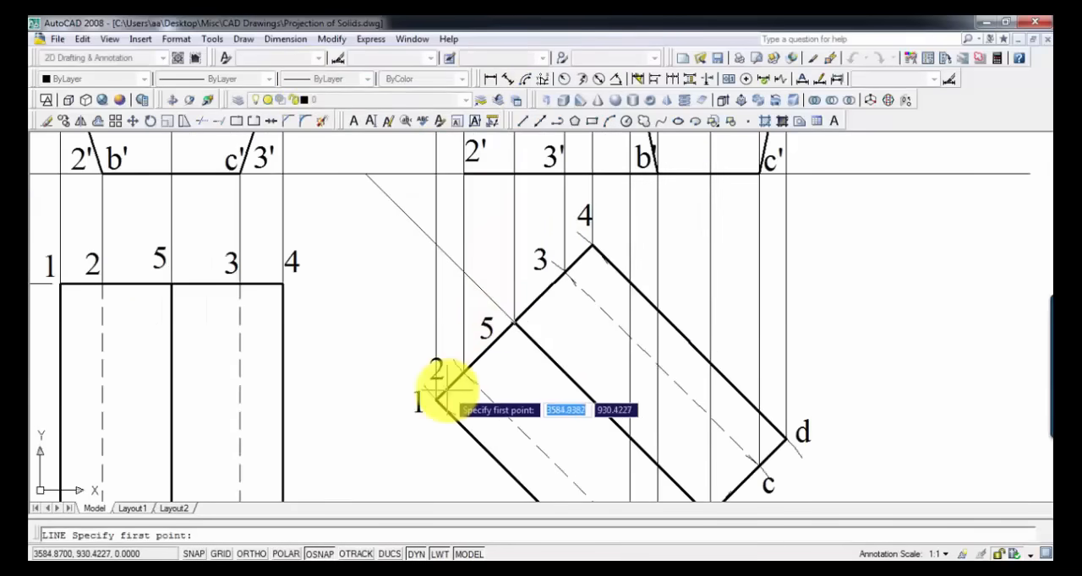
middle_drag(490, 249, 503, 405)
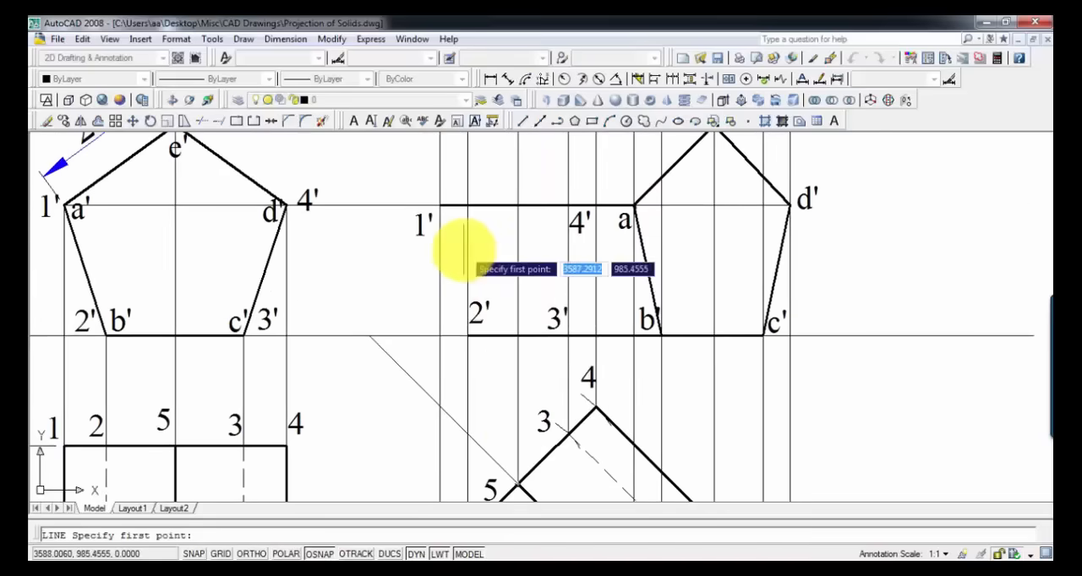
middle_drag(459, 253, 465, 308)
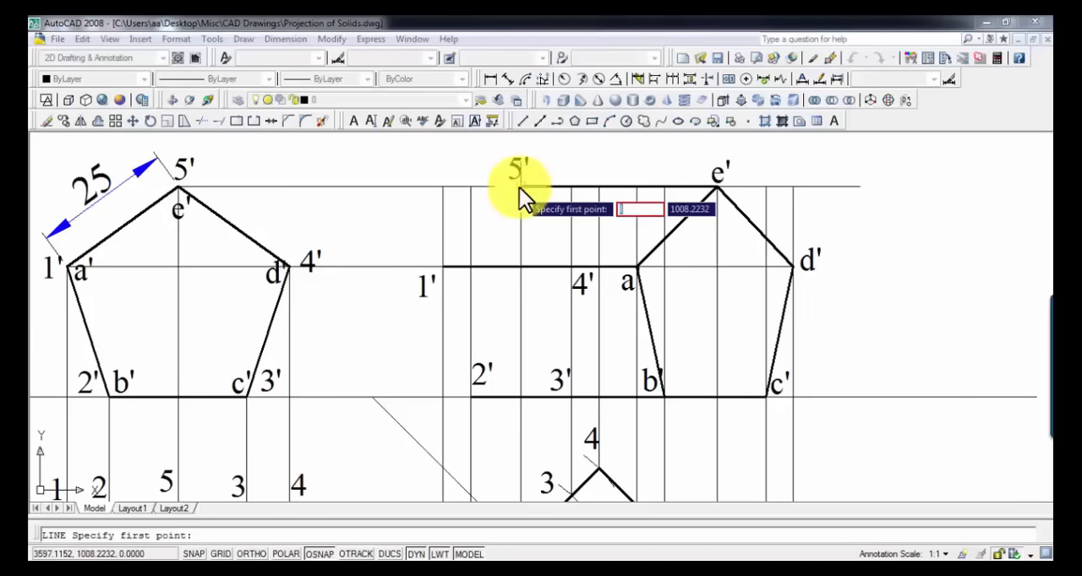
key(Escape)
text(l)
key(Return)
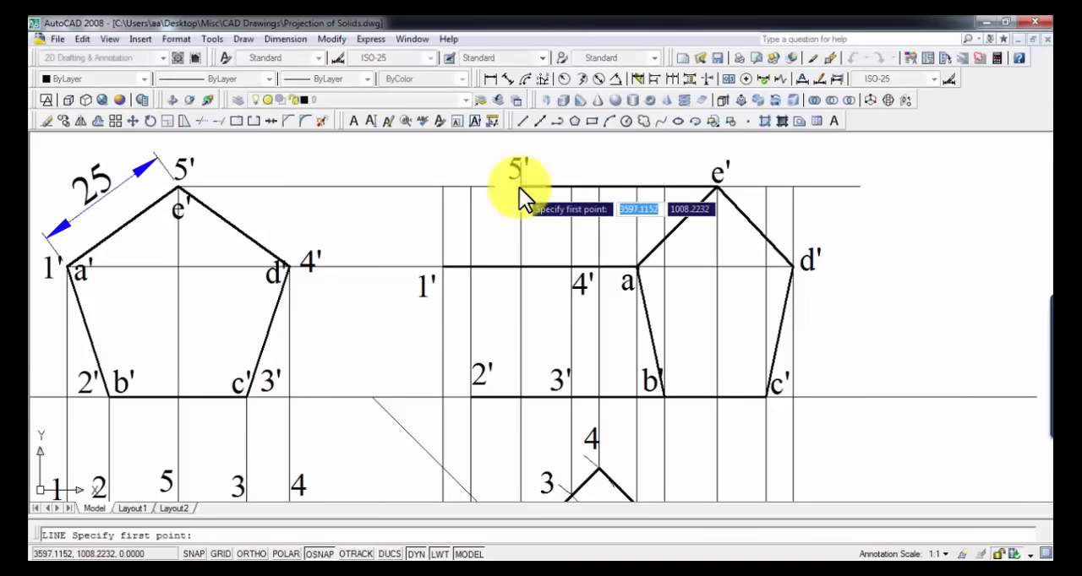
click(519, 188)
click(438, 262)
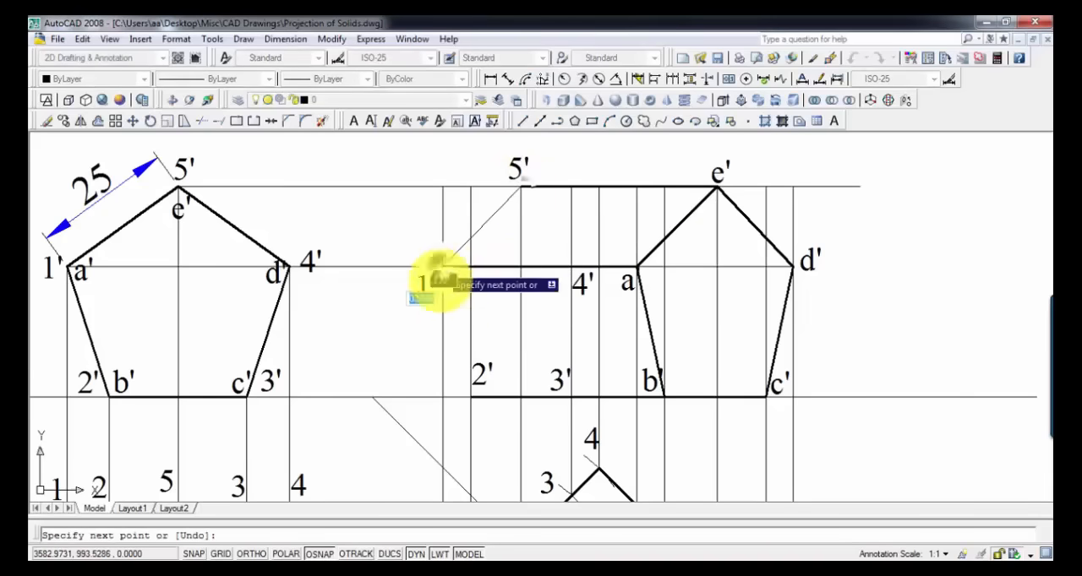
click(467, 397)
key(Return)
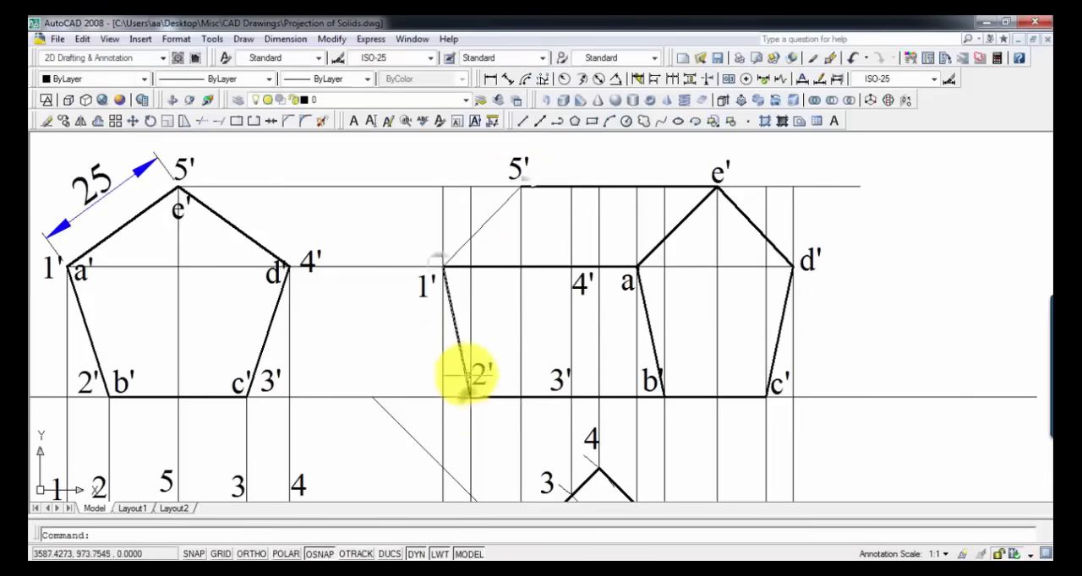
Step: Set the lineweight of the end edges 5'-1' and 1'-2' to 0.30 mm
click(457, 331)
click(462, 246)
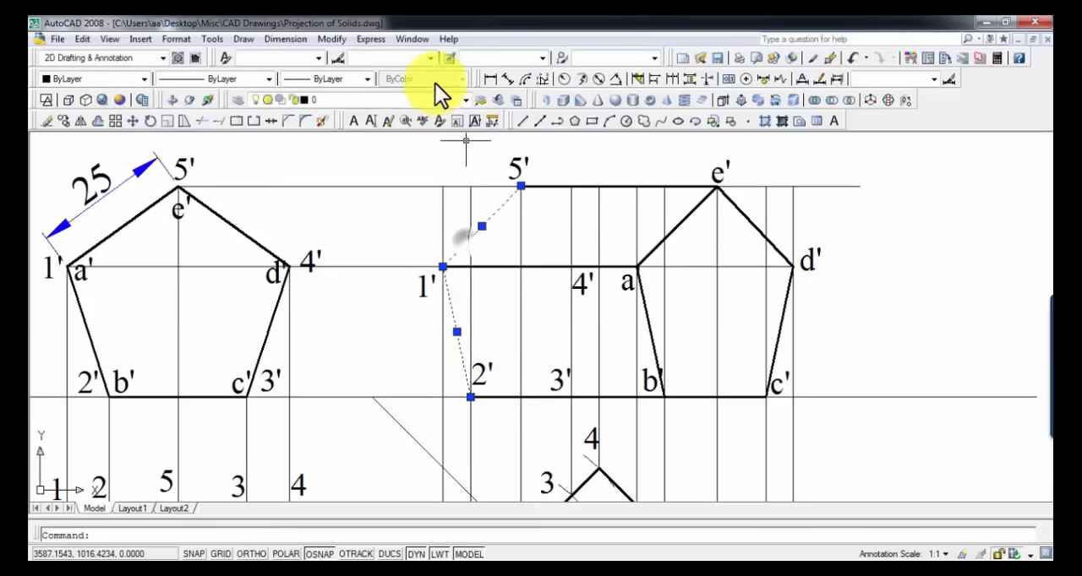
click(344, 82)
click(345, 93)
key(Return)
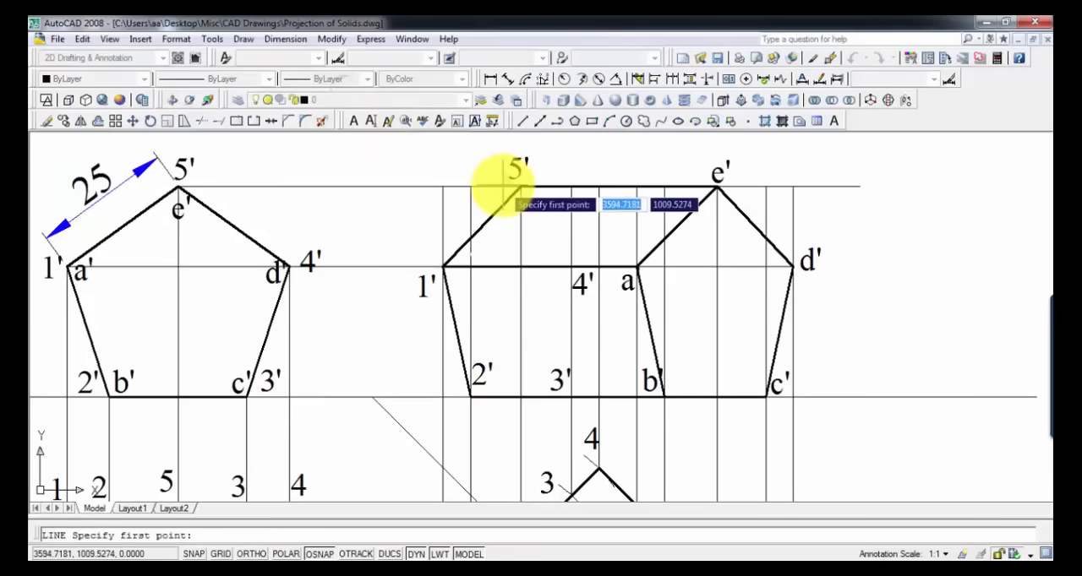
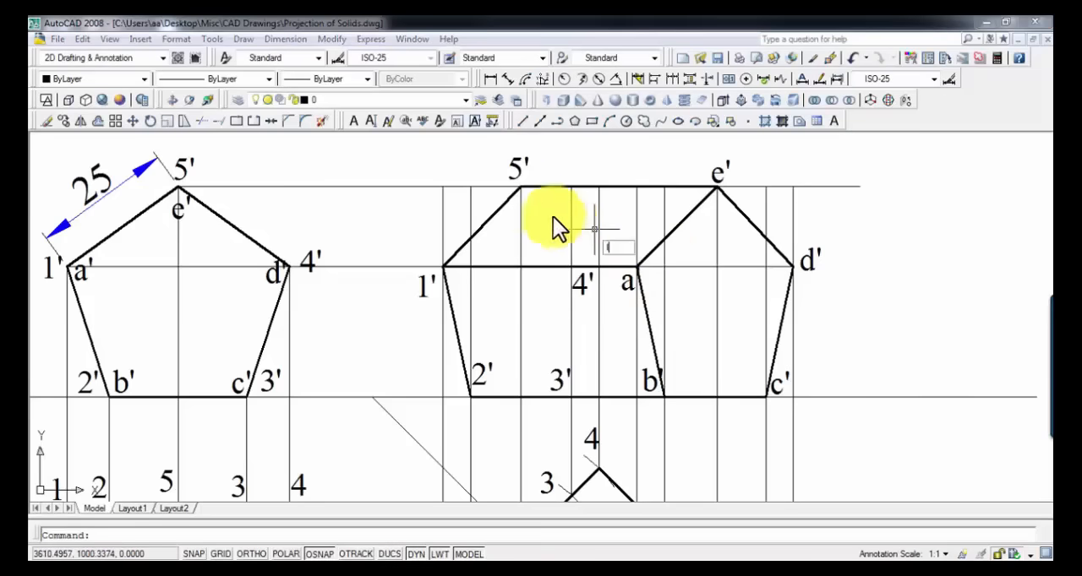
Step: Draw connected lines from 5' to 4' to 3' for the hidden far-end edges in the rotated prism's front view
key(Return)
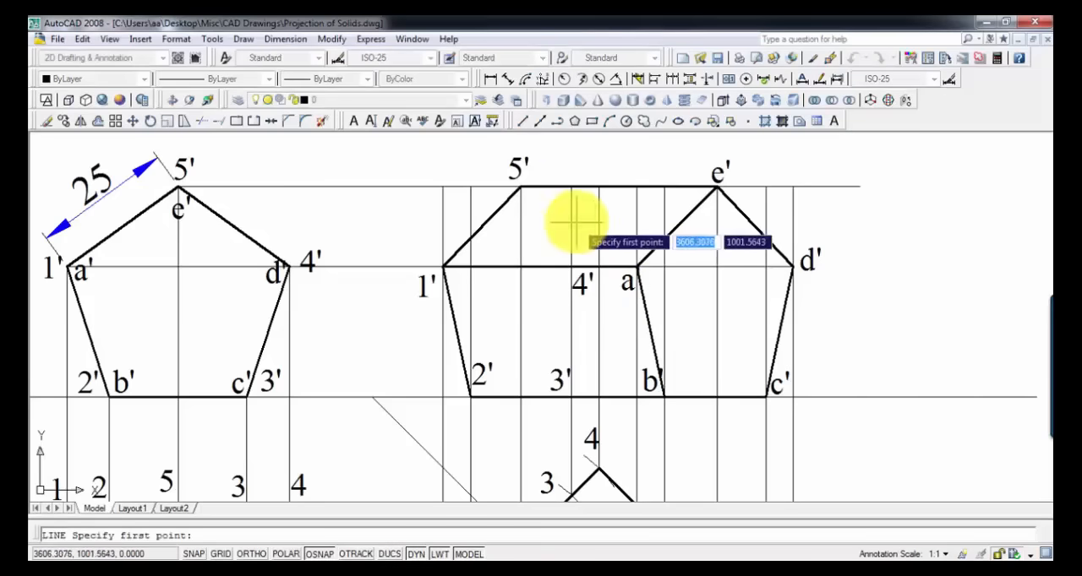
click(520, 188)
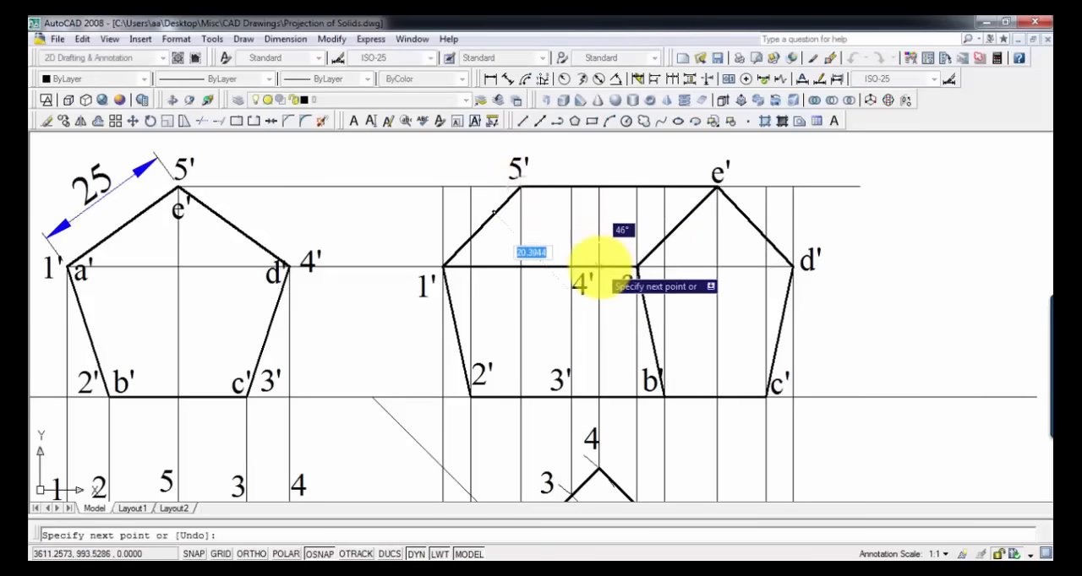
click(598, 267)
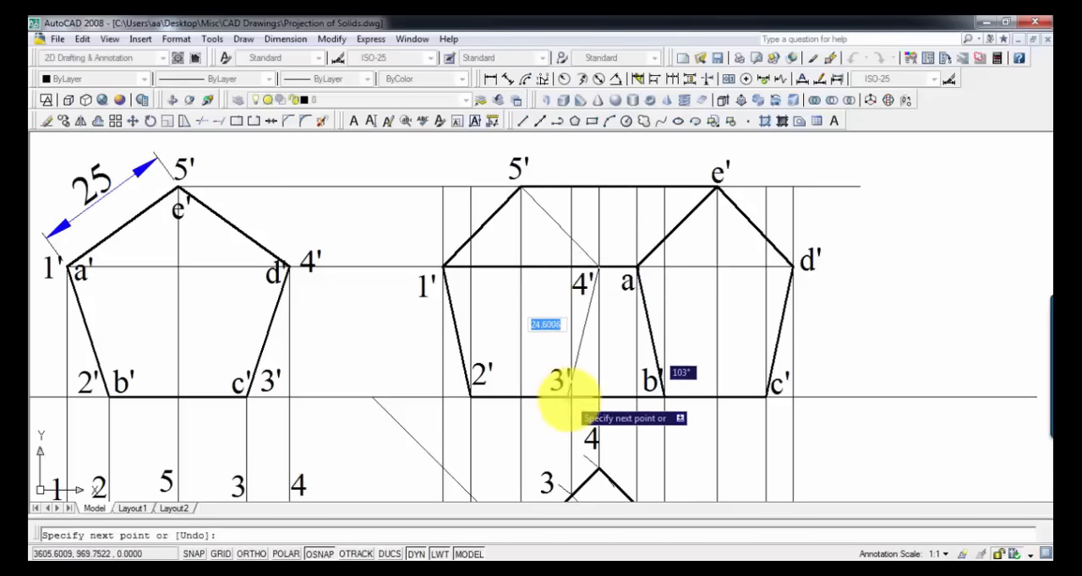
click(572, 393)
key(Return)
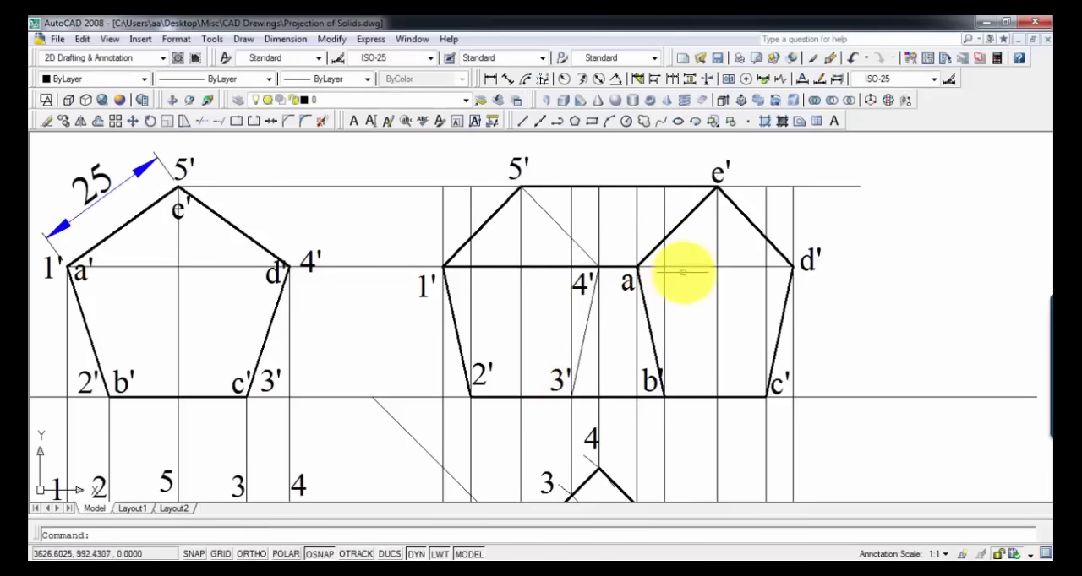
Step: Shorten the horizontal projector through 1' and 4' by moving its end from d' back to a' in the second front view
click(687, 266)
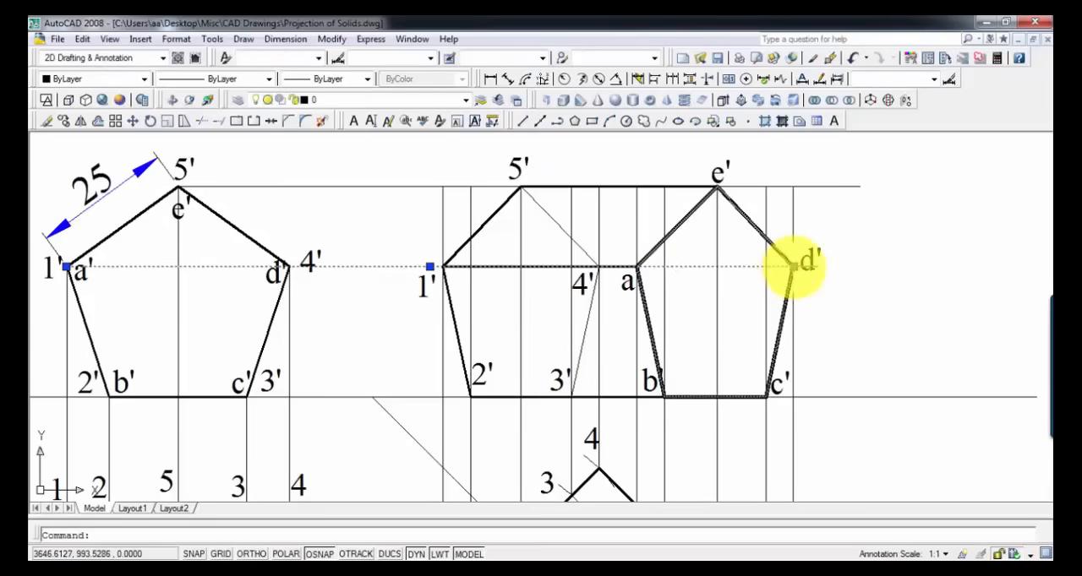
click(793, 267)
click(638, 267)
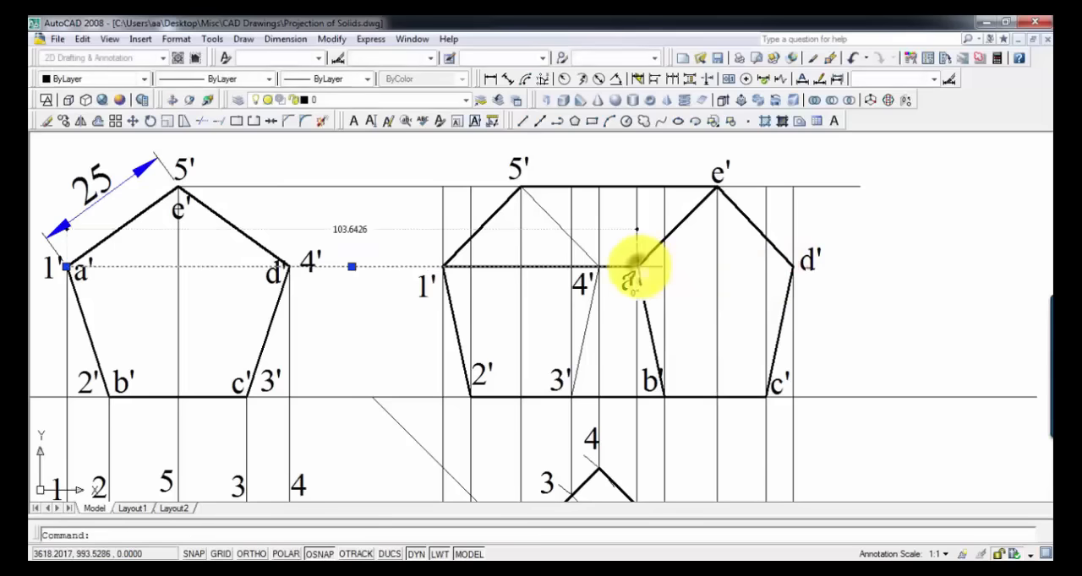
key(Return)
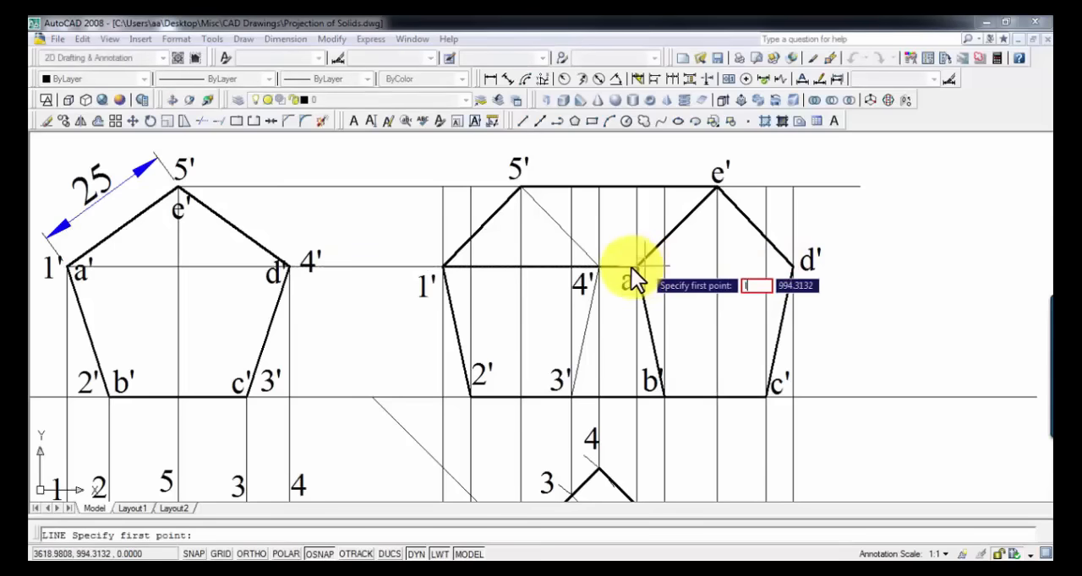
key(Escape)
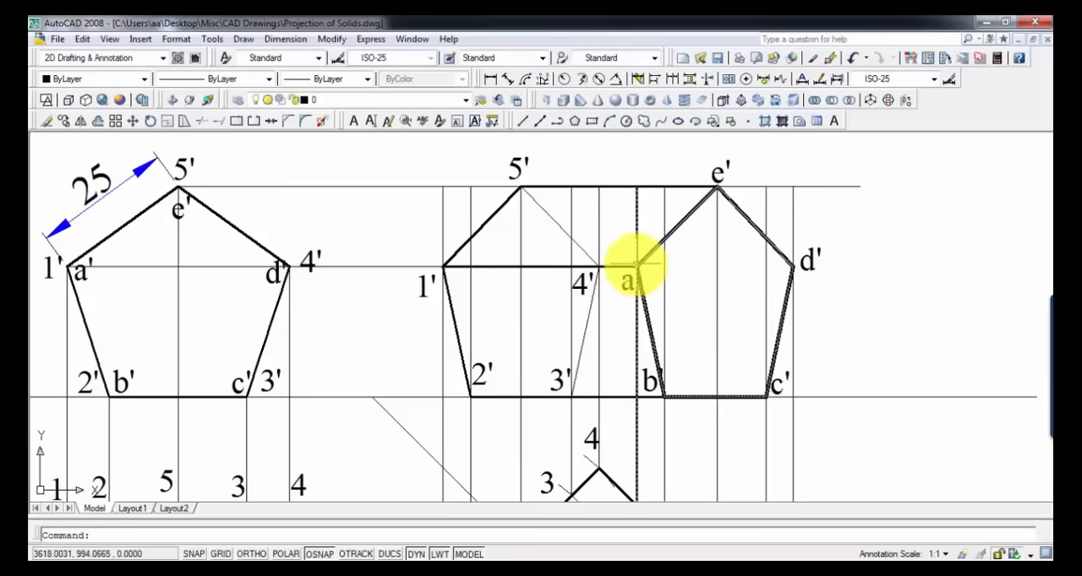
Step: Draw a line from a' to d' across the near pentagonal face in the second front view
key(l)
key(Return)
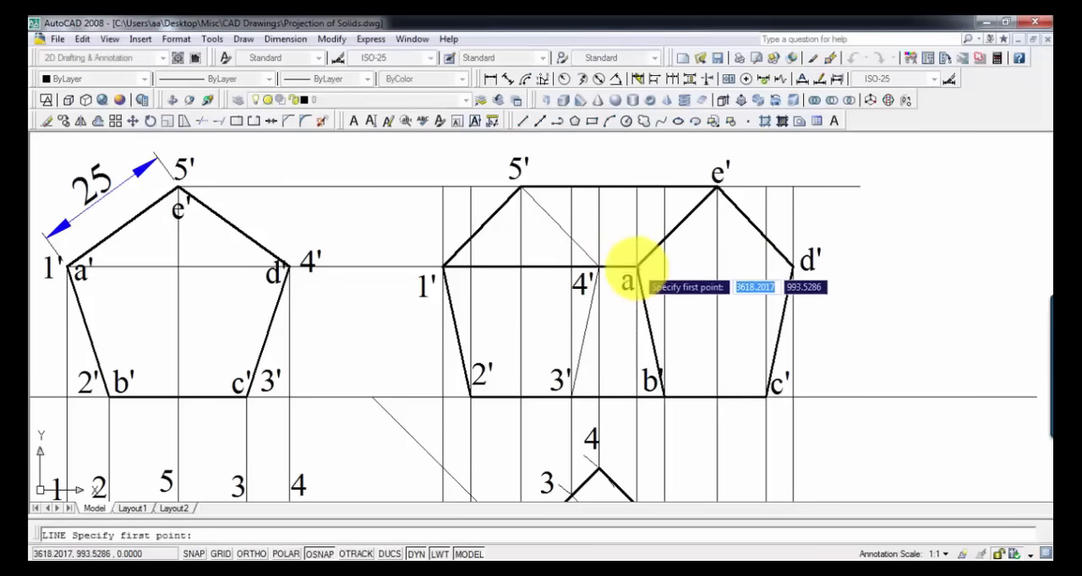
click(637, 265)
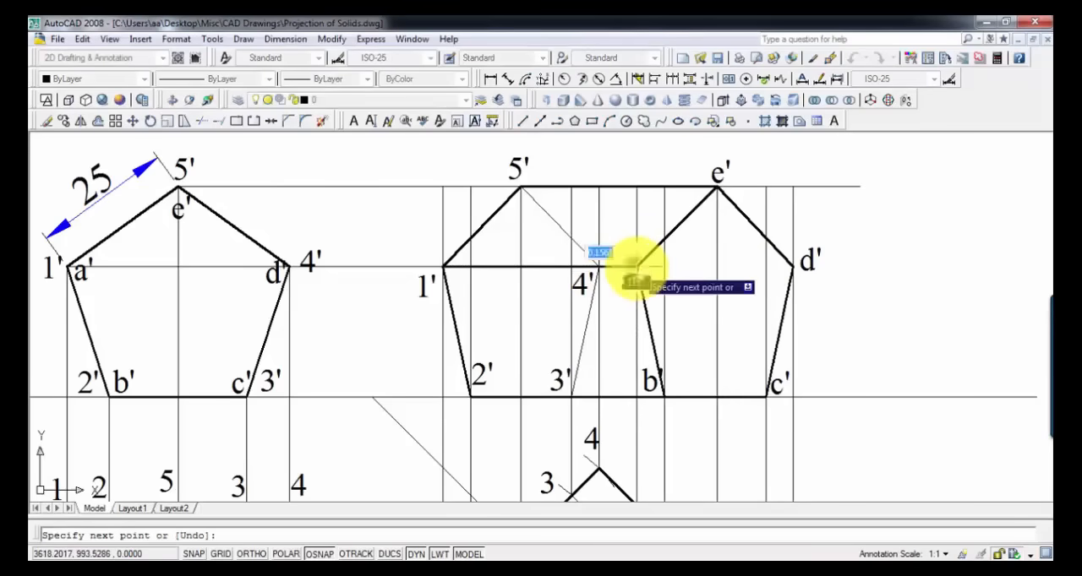
click(791, 265)
key(Return)
Step: Change edges 5'-4', 4'-3' and a'-d' in the second front view to a dashed hidden linetype
click(744, 266)
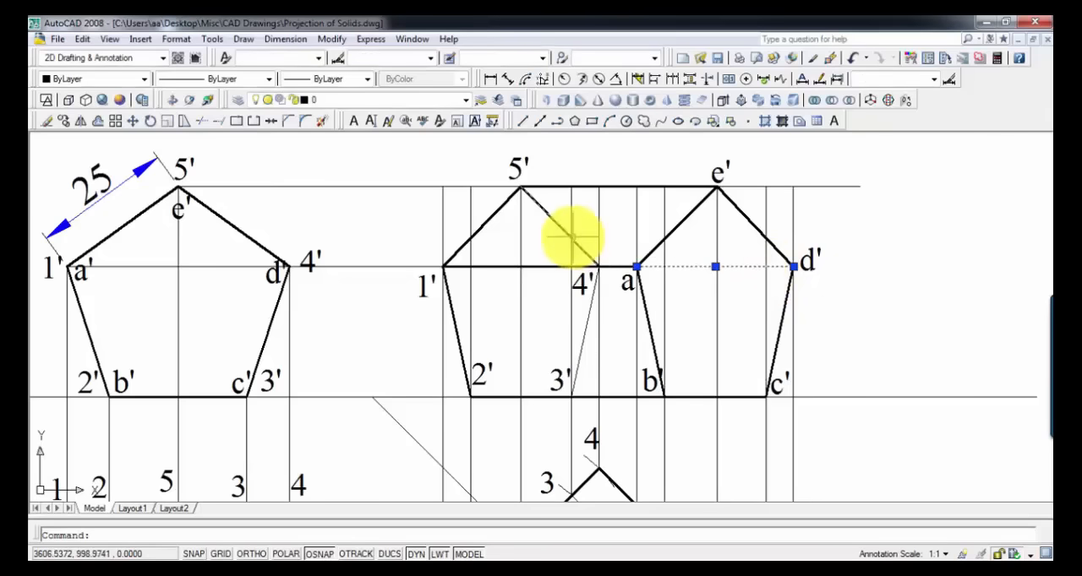
key(Delete)
click(592, 300)
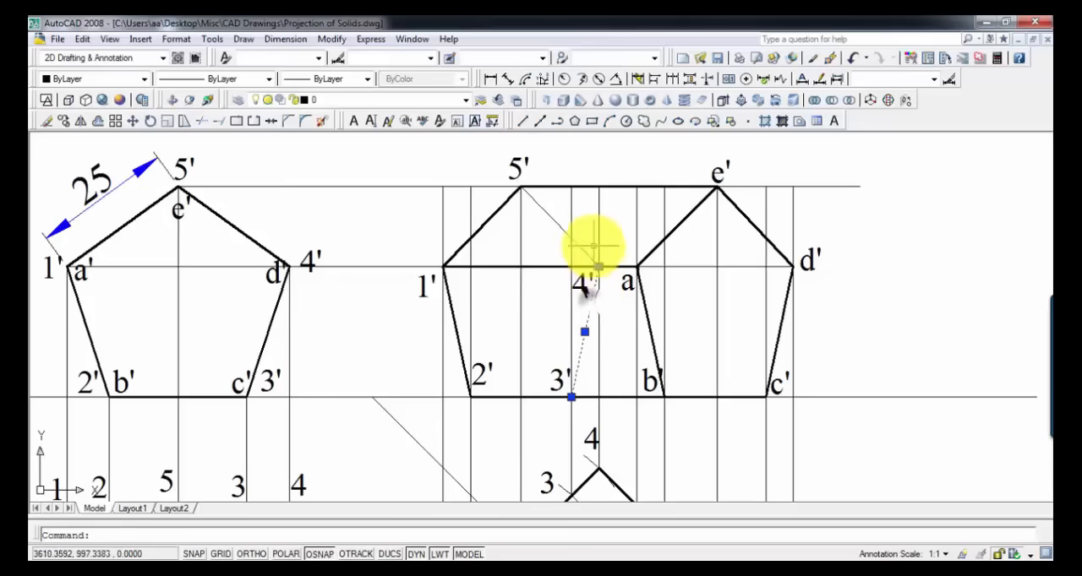
click(588, 252)
click(690, 267)
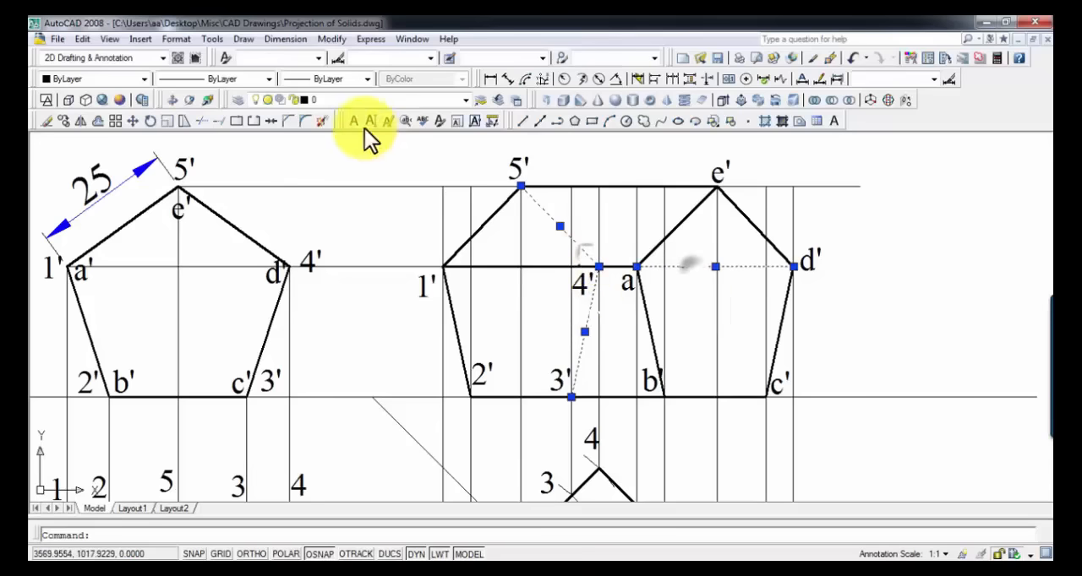
click(250, 77)
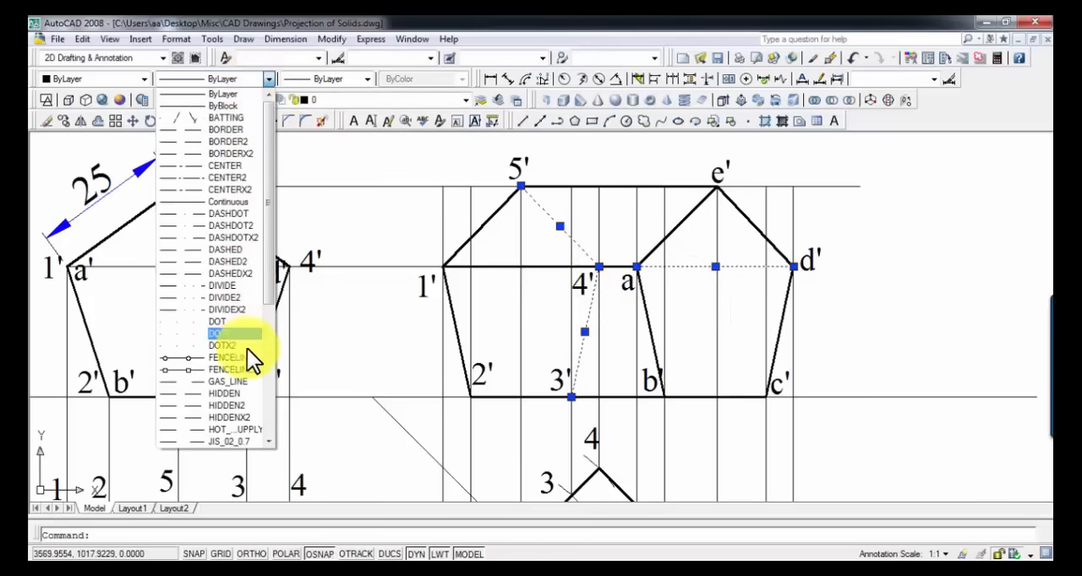
click(237, 403)
key(Escape)
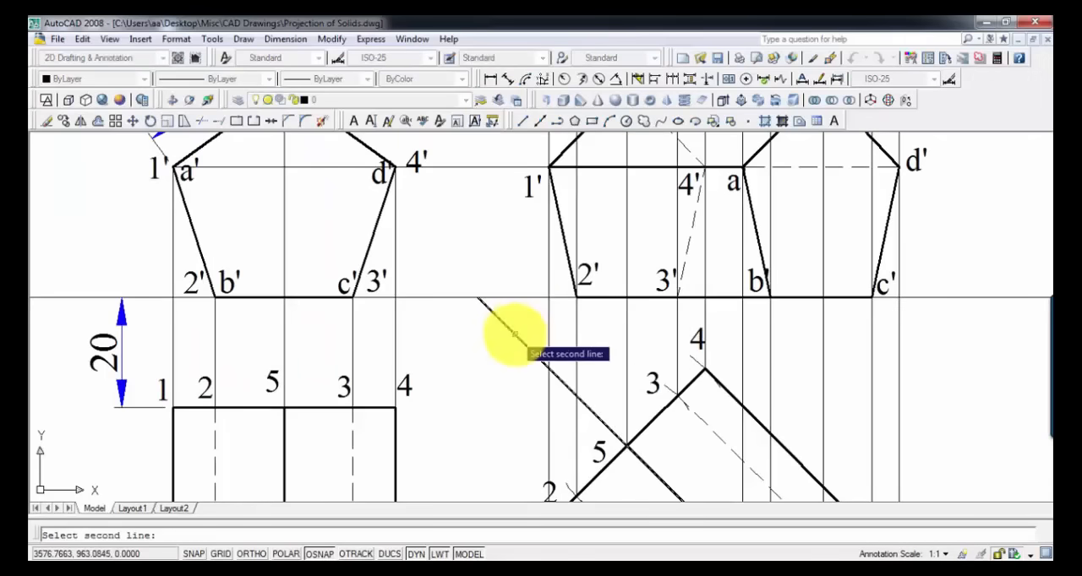
Step: Add an angular dimension between the xy line and the inclined line through point 5 of the rotated top view
click(514, 334)
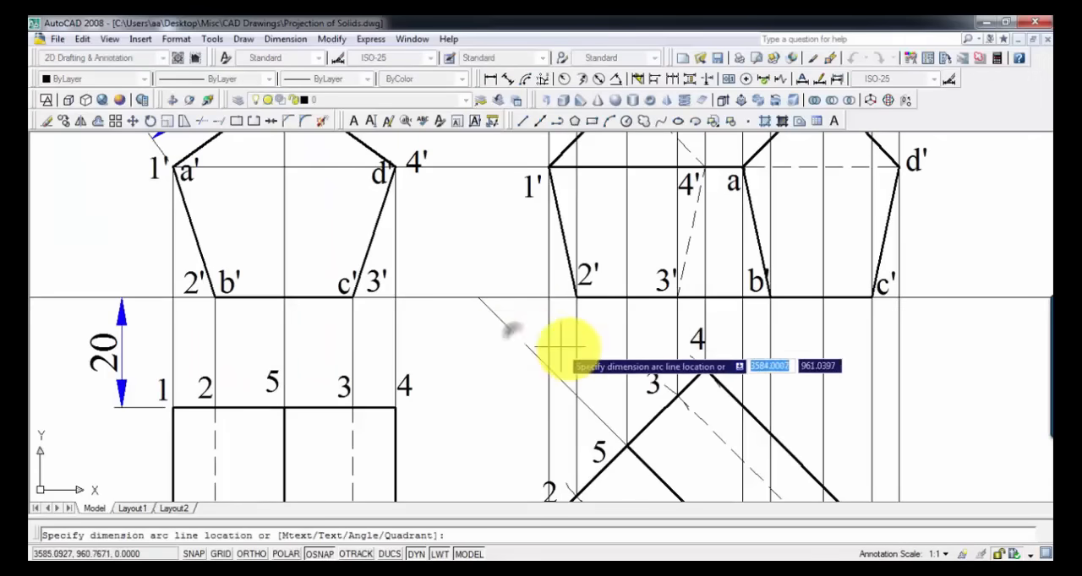
click(624, 358)
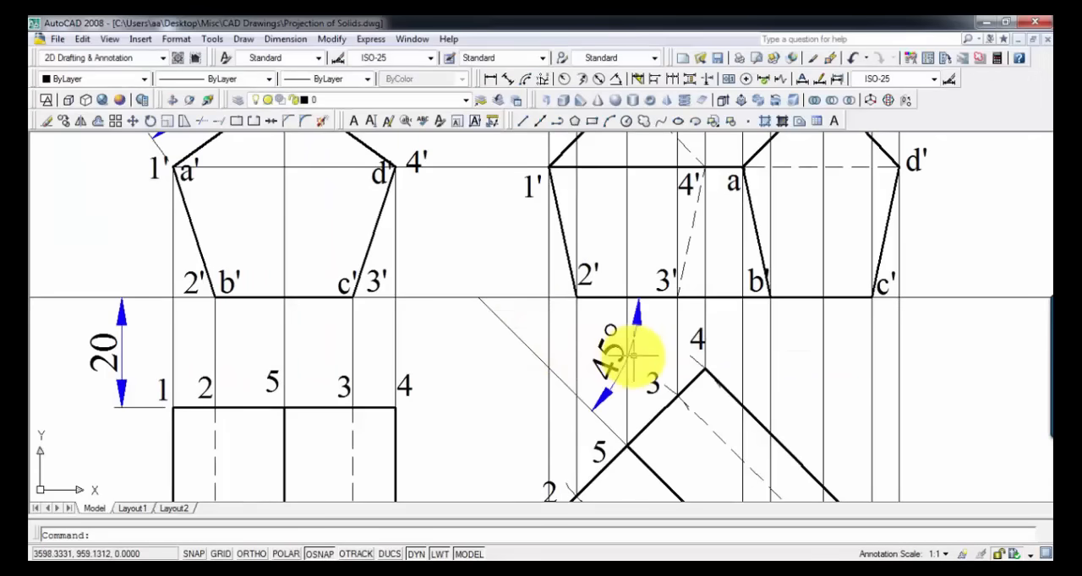
scroll(634, 356, down, 2)
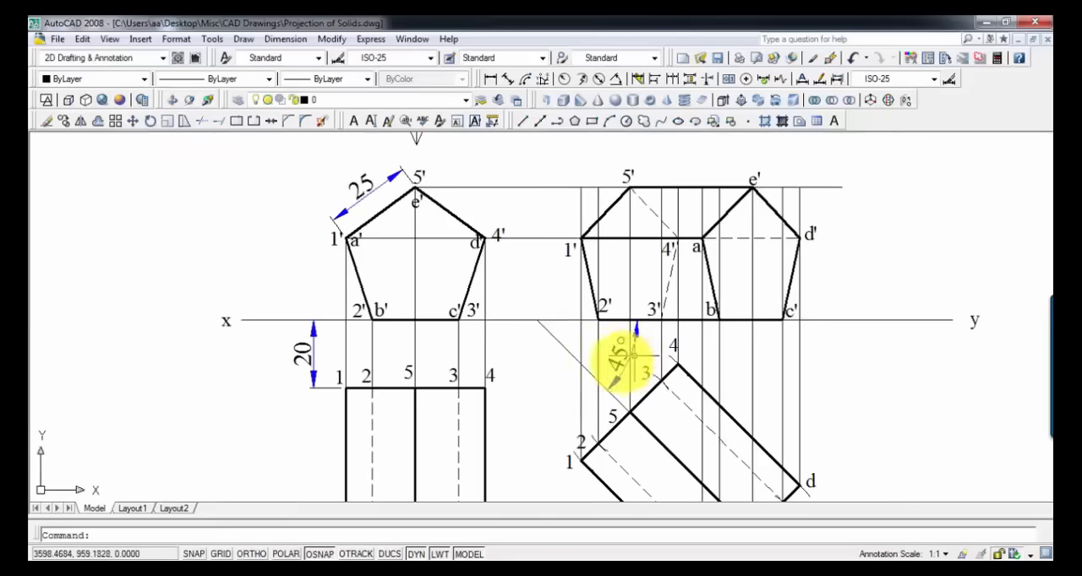
Step: Add a linear dimension for edge 1-a of the first top view, placed in line with the 20 mm dimension
middle_drag(500, 367, 570, 245)
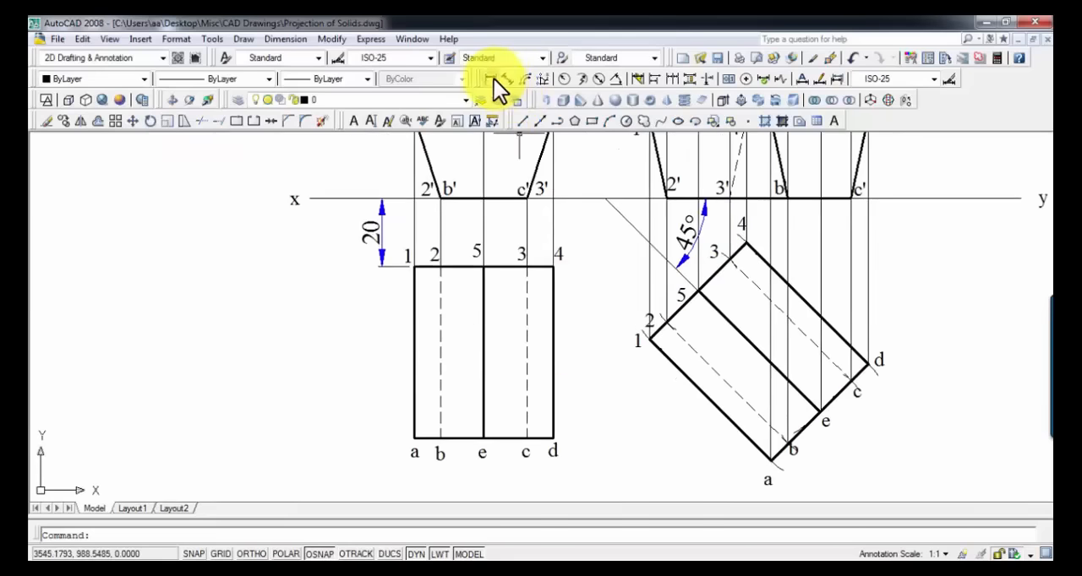
click(491, 78)
key(Return)
click(412, 348)
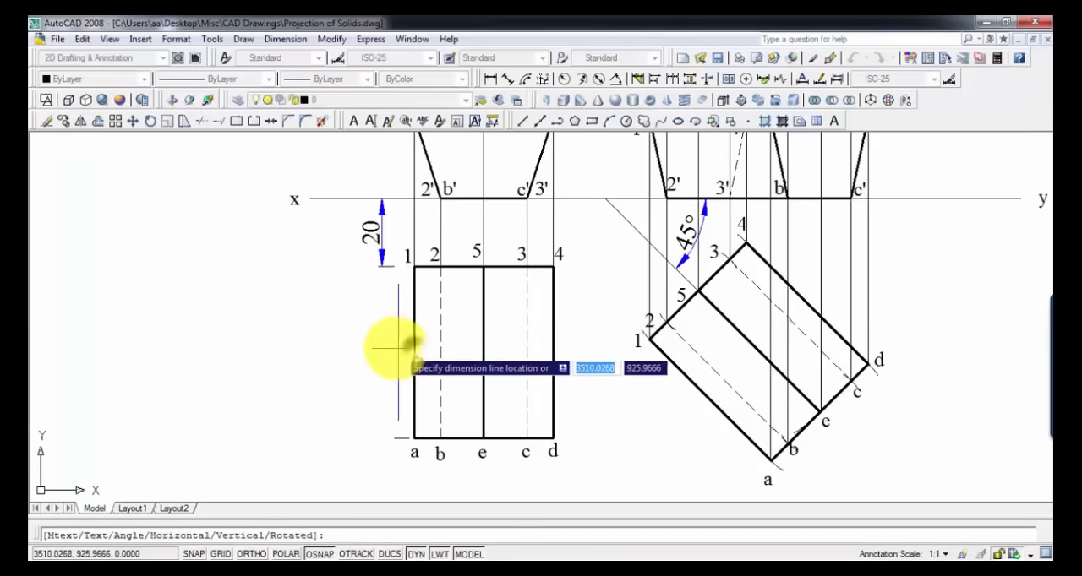
click(380, 350)
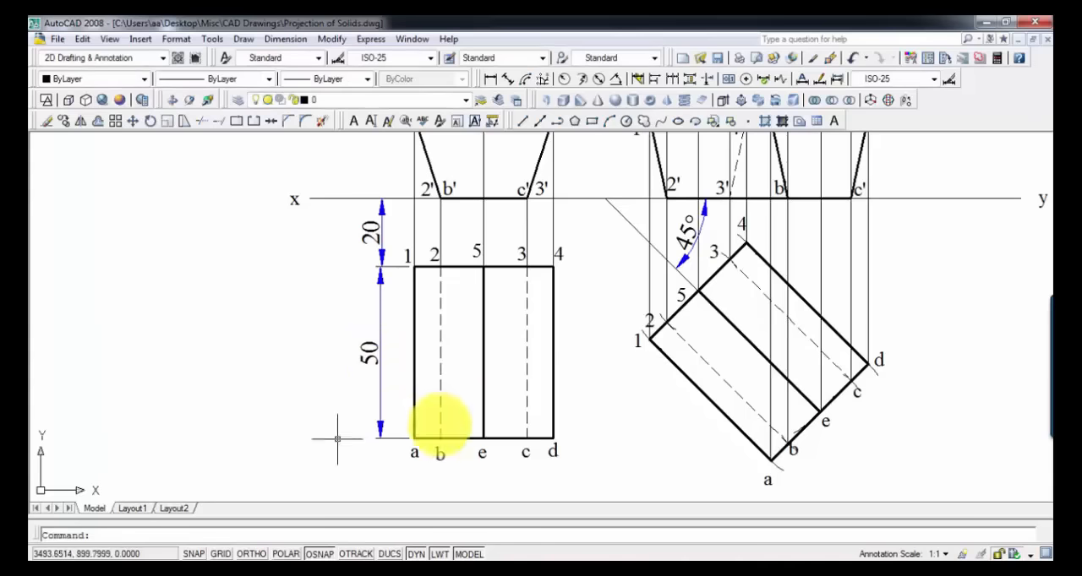
mouse_move(586, 386)
middle_down()
mouse_move(580, 410)
mouse_move(454, 409)
mouse_move(408, 432)
middle_up()
scroll(449, 402, down, 2)
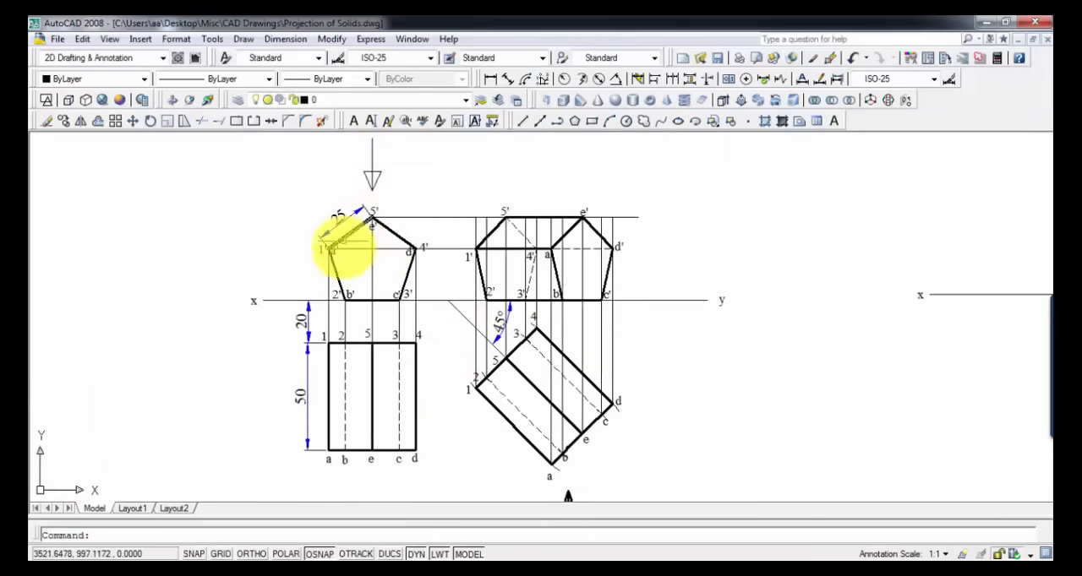
middle_drag(566, 427, 555, 339)
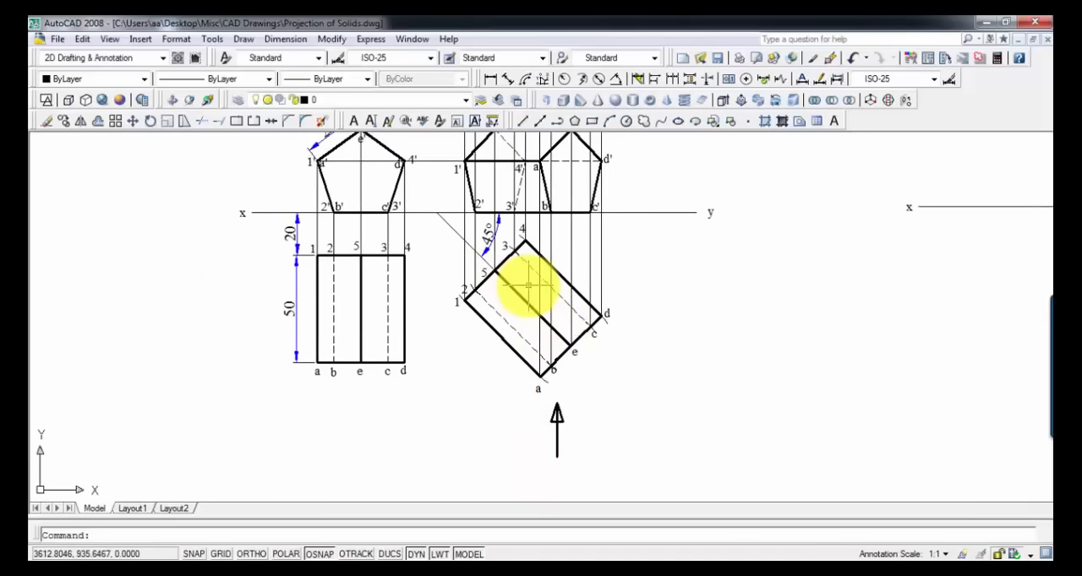
middle_drag(527, 286, 543, 374)
scroll(526, 292, up, 5)
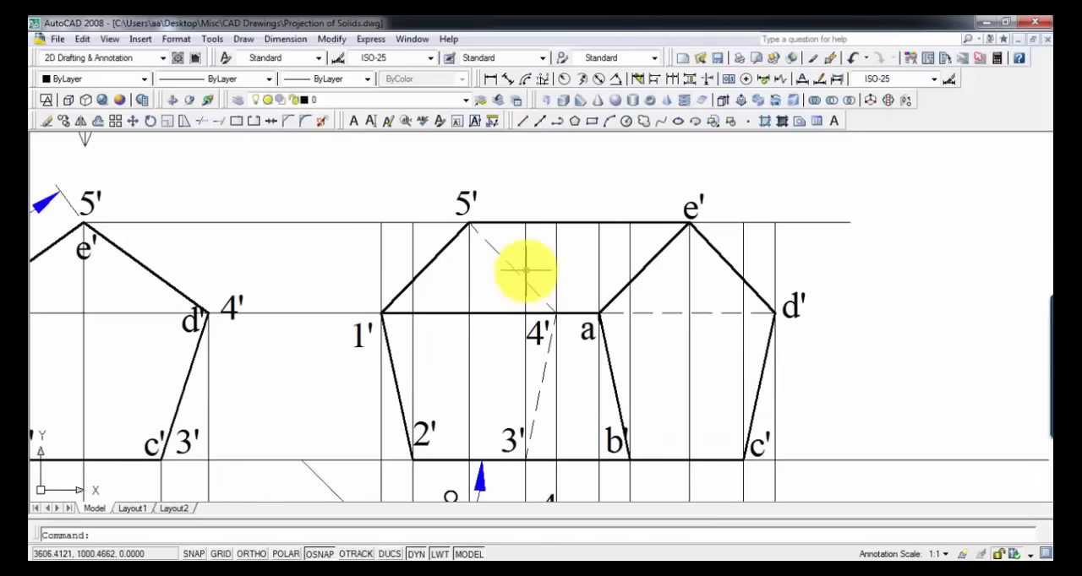